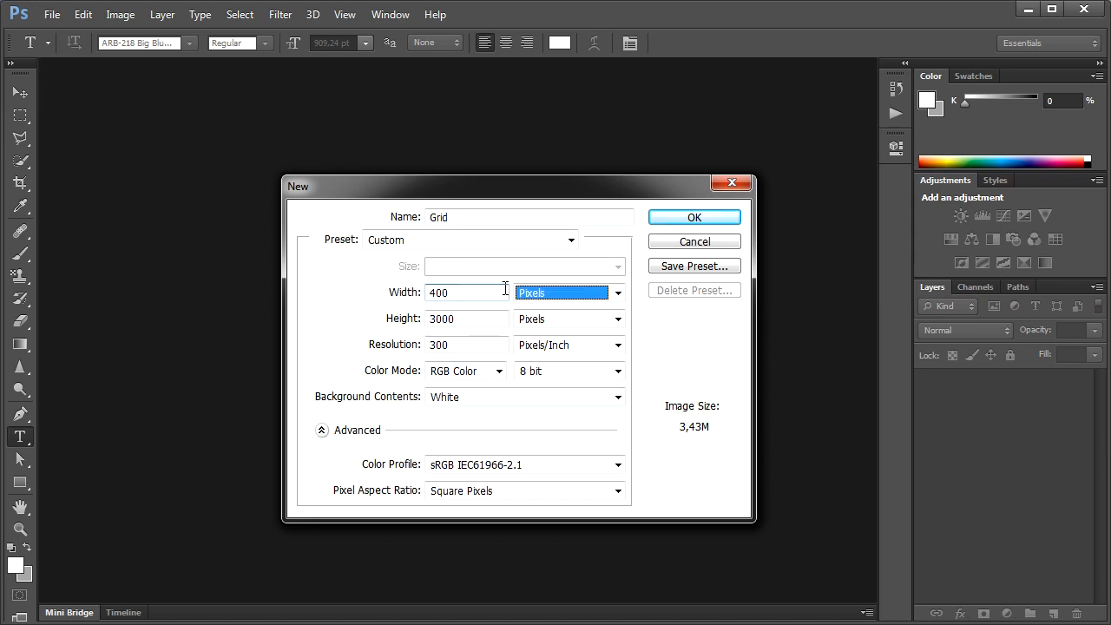
- Create the Grid document at 400 x 400 pixels and 300 pixels/inch, using the background color as its contents
key("Tab")
type("400")
key("Tab")
key("Tab")
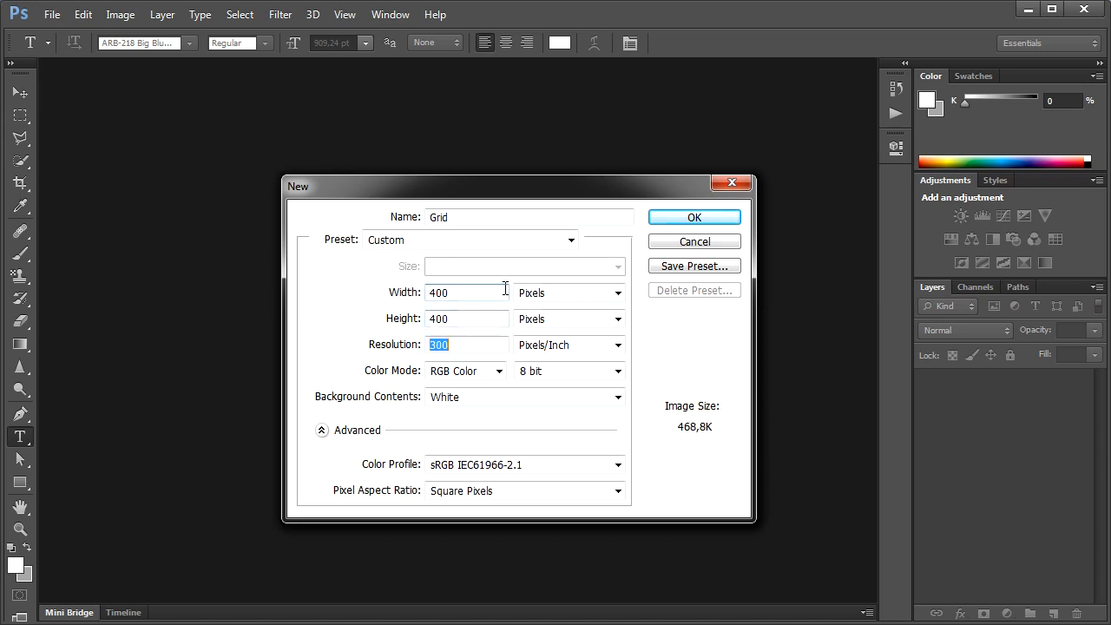
type("300")
key("Tab")
key("Tab")
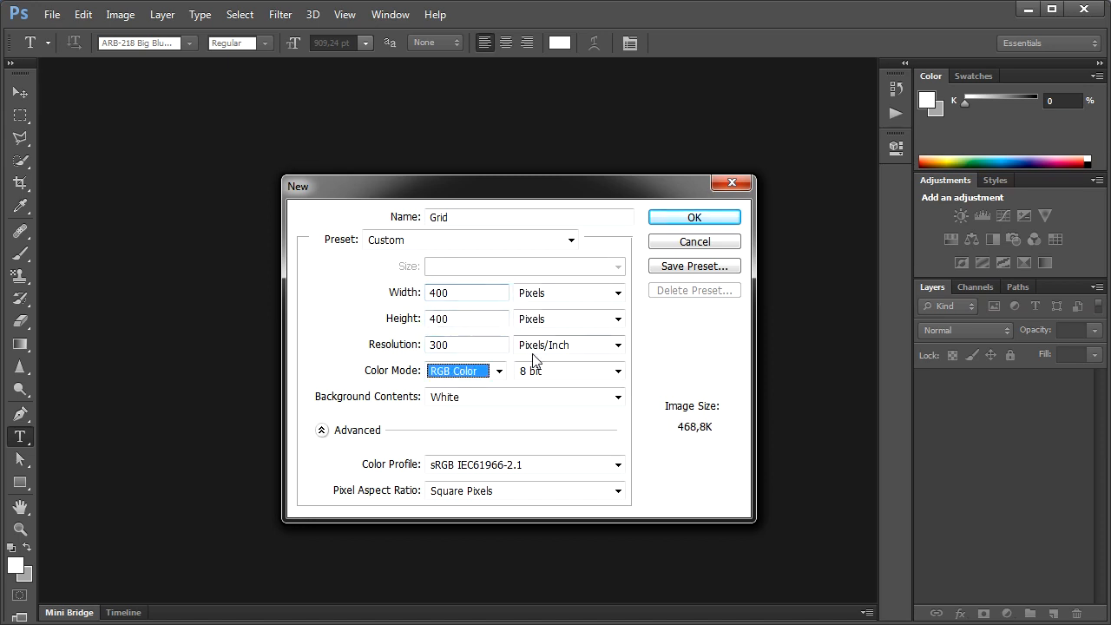
left_click(547, 397)
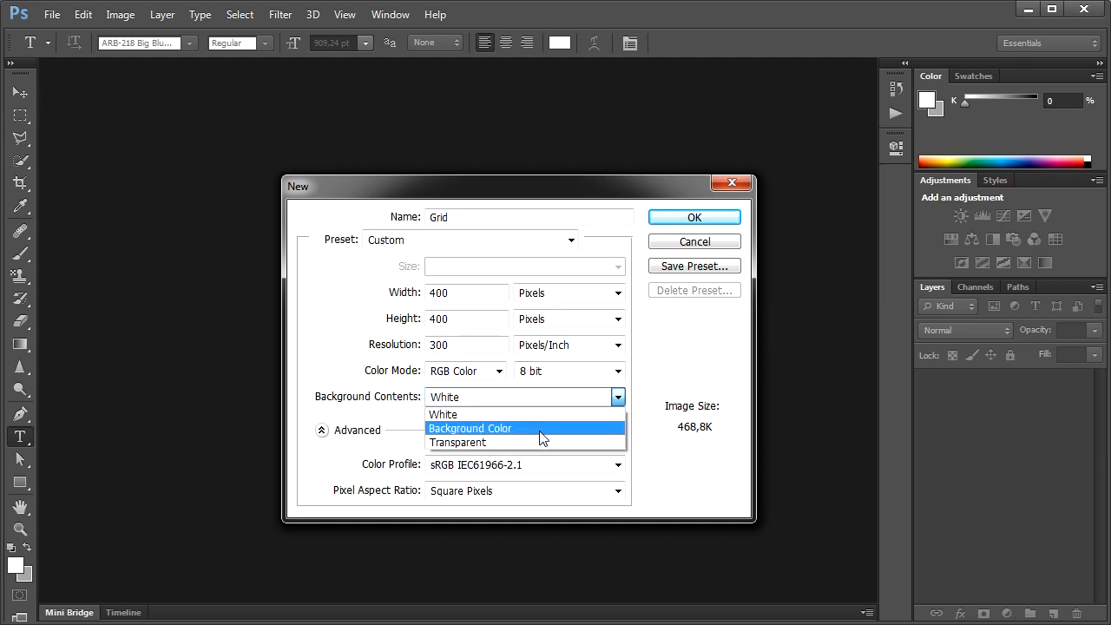
left_click(538, 431)
left_click(715, 219)
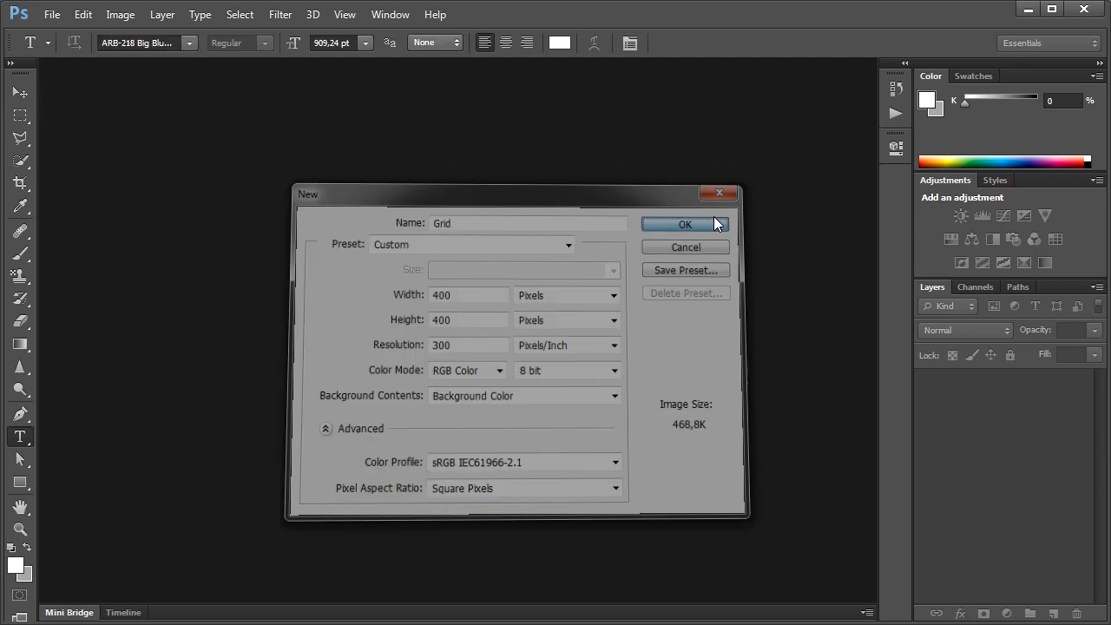
- Save the image as a PNG named Square in the grid folder and close the document
left_click(48, 14)
left_click(142, 222)
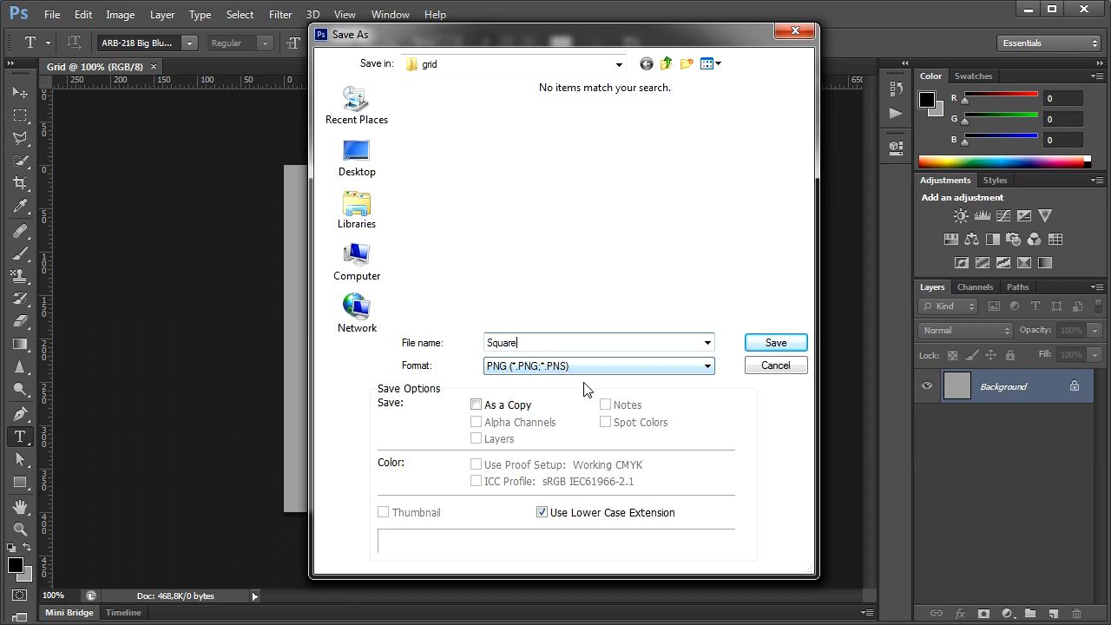
left_click(588, 370)
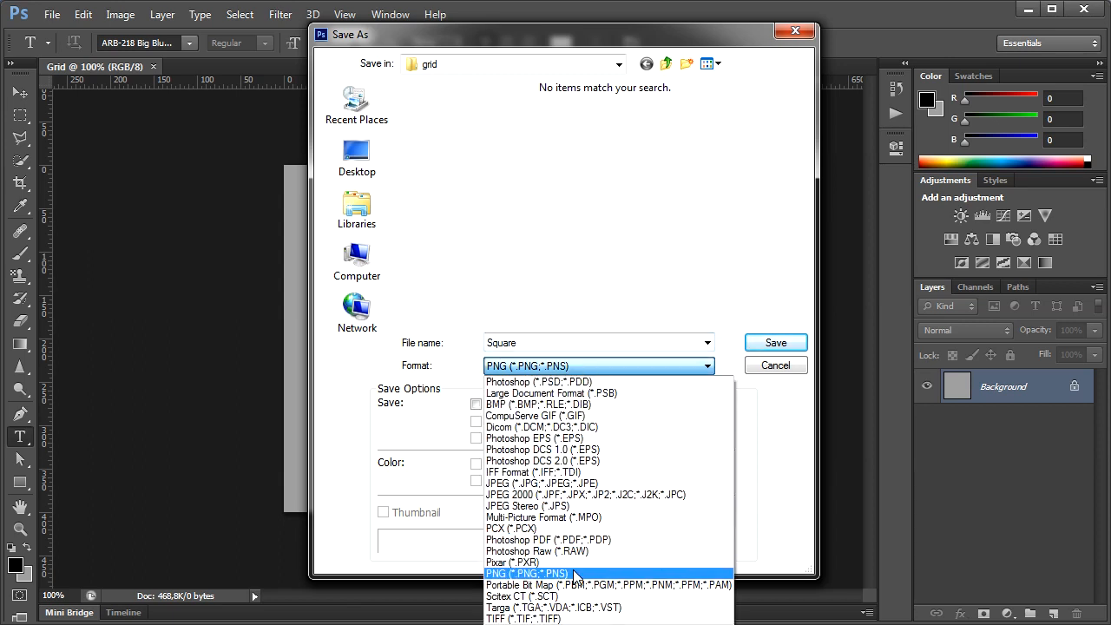
left_click(575, 574)
left_click(779, 343)
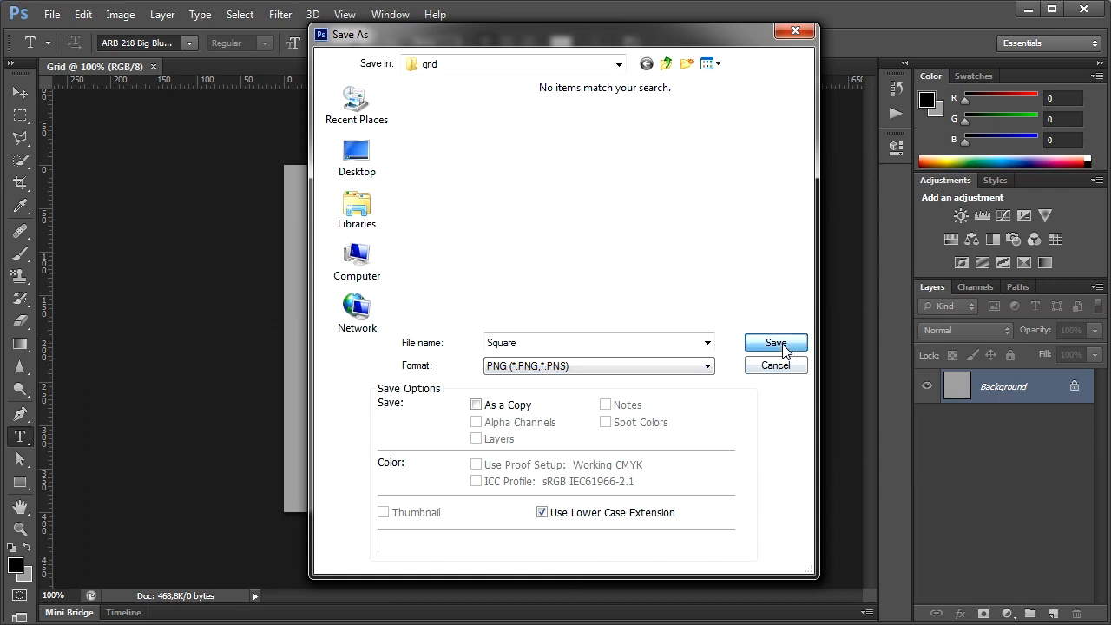
left_click(683, 199)
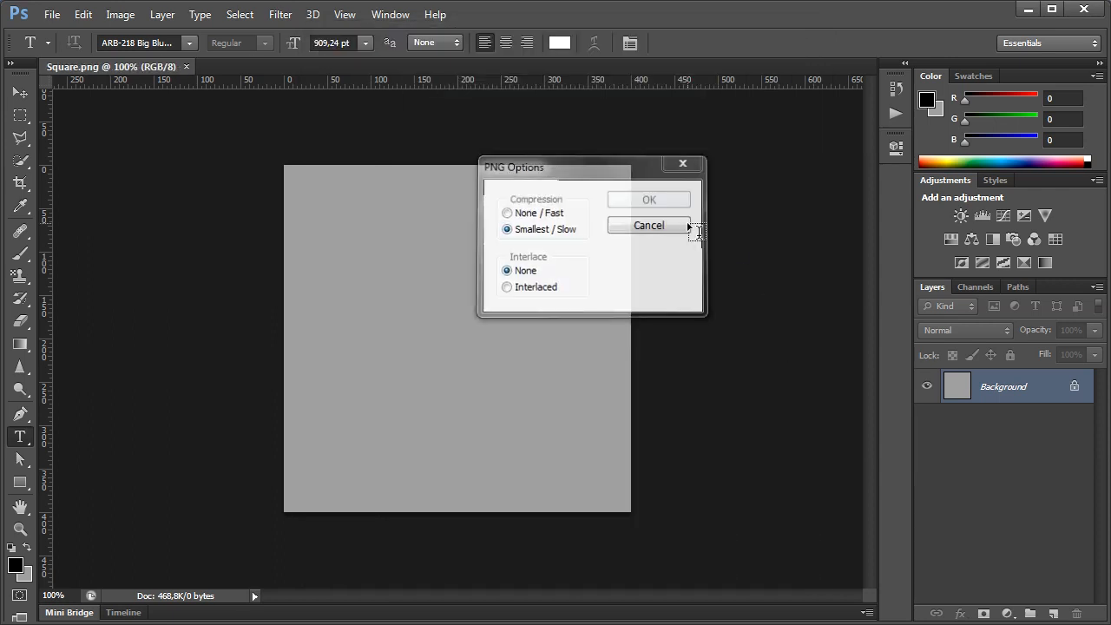
left_click(186, 67)
- Switch to the grid folder in Windows Explorer and duplicate the Square image until the folder holds 36 files
left_click(568, 623)
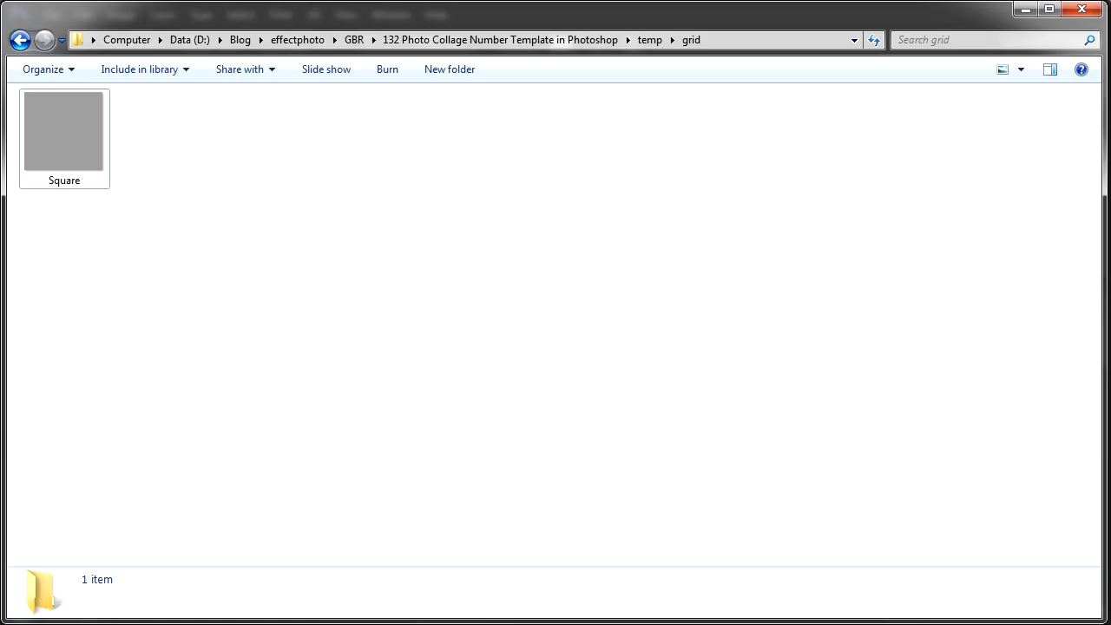
left_click(72, 144)
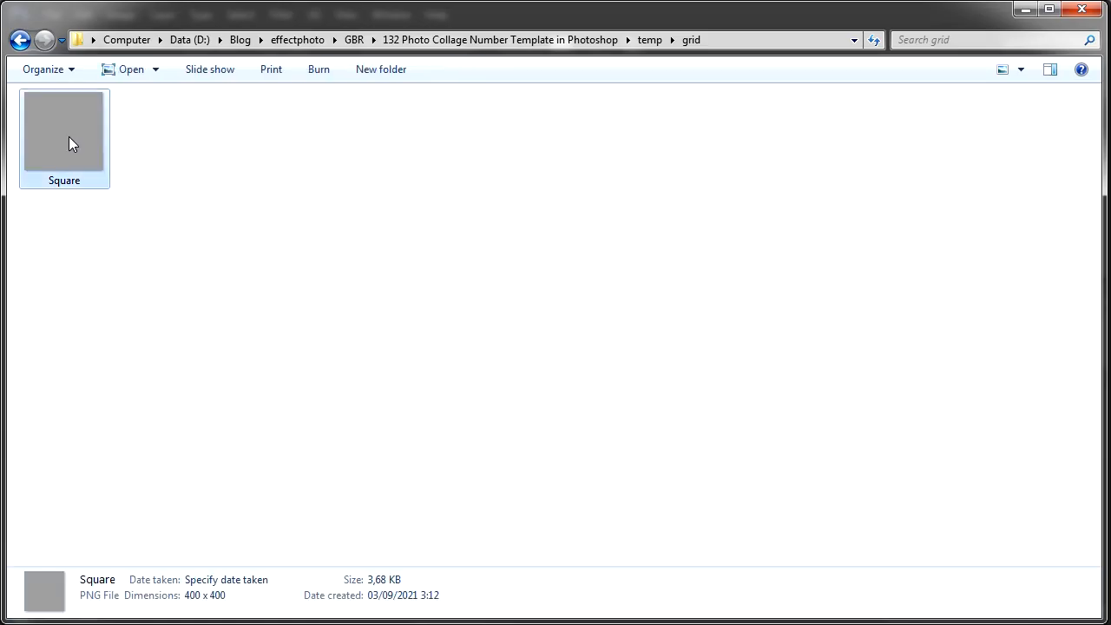
right_click(69, 137)
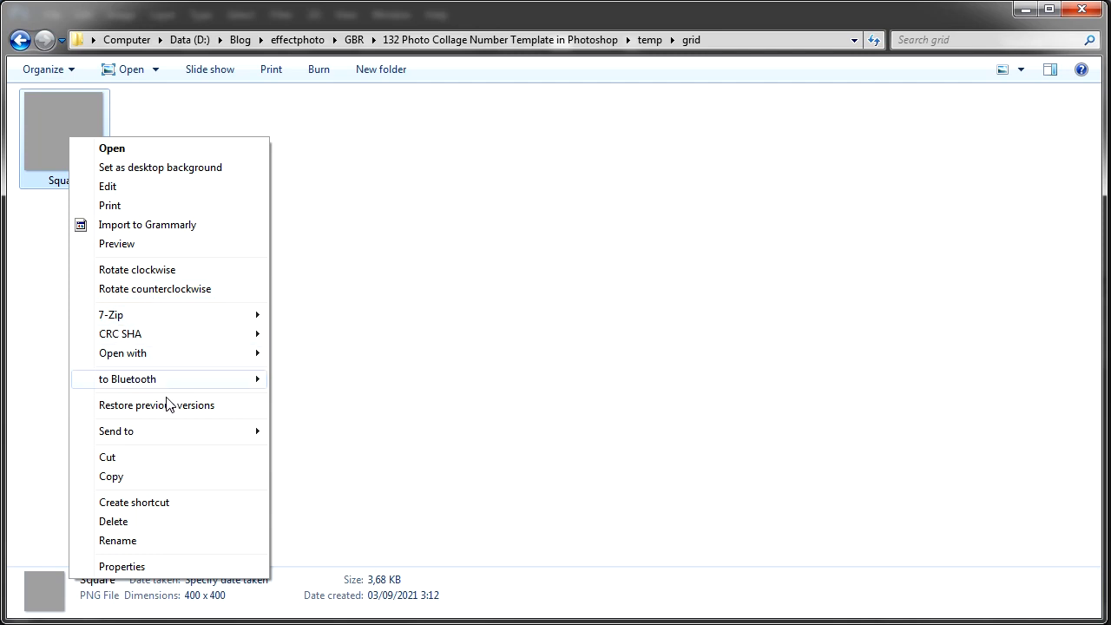
left_click(165, 476)
left_click(198, 203)
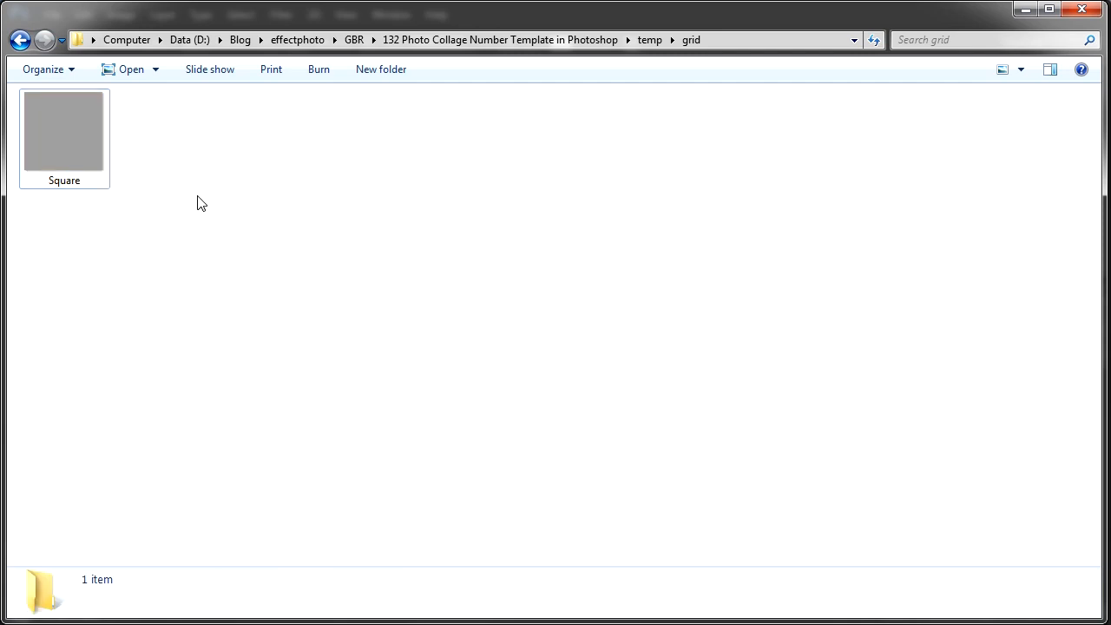
right_click(199, 197)
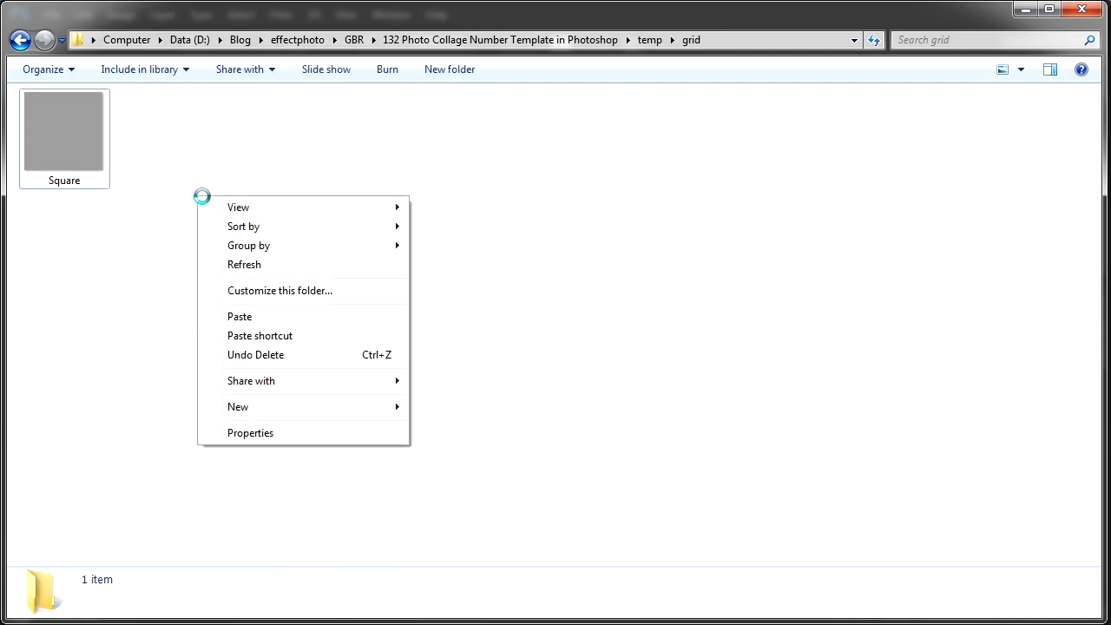
left_click(251, 318)
right_click(248, 260)
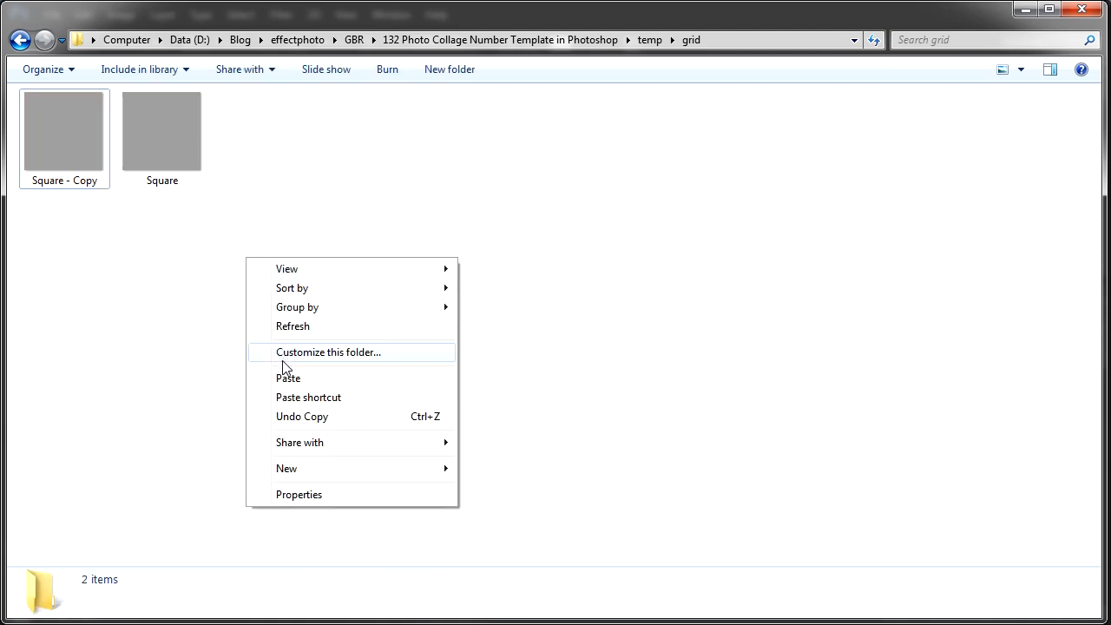
left_click(288, 379)
right_click(278, 277)
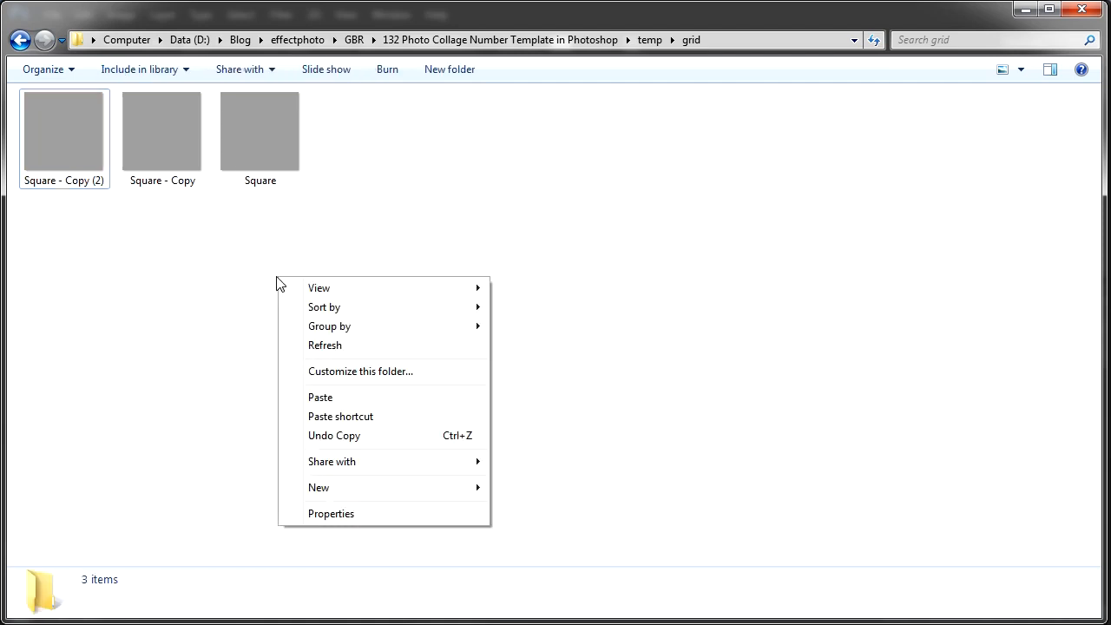
left_click(319, 401)
key("ctrl+v")
key("ctrl+v")
key("ctrl+v")
key("ctrl+v")
key("ctrl+v")
key("ctrl+v")
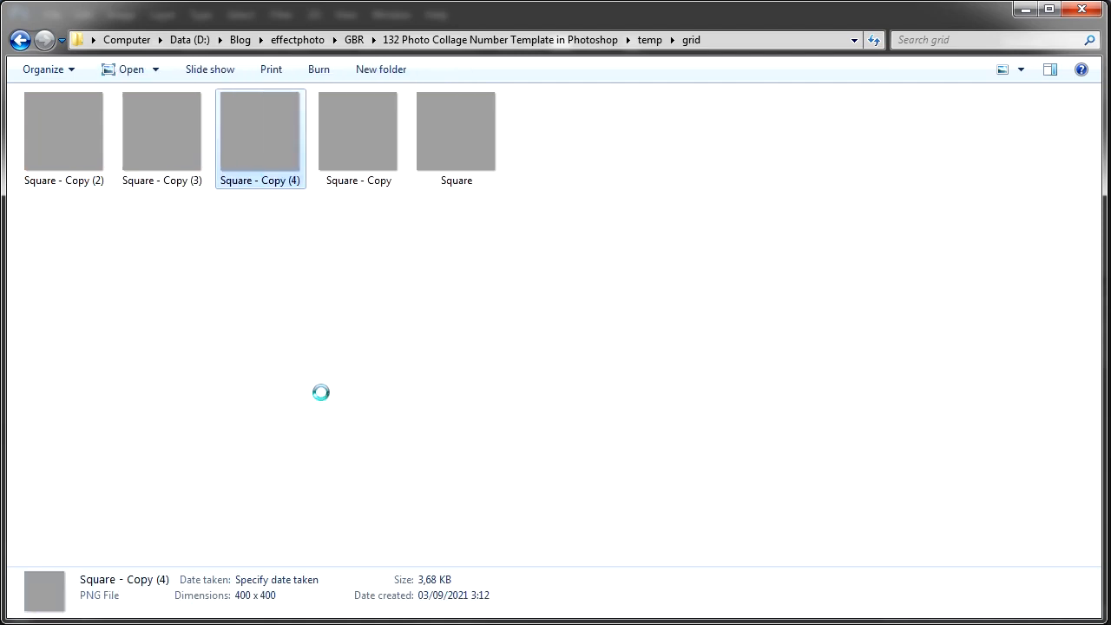
key("ctrl+v")
key("ctrl+v")
key("ctrl+v")
key("ctrl+v")
key("ctrl+v")
key("ctrl+v")
key("ctrl+v")
key("ctrl+v")
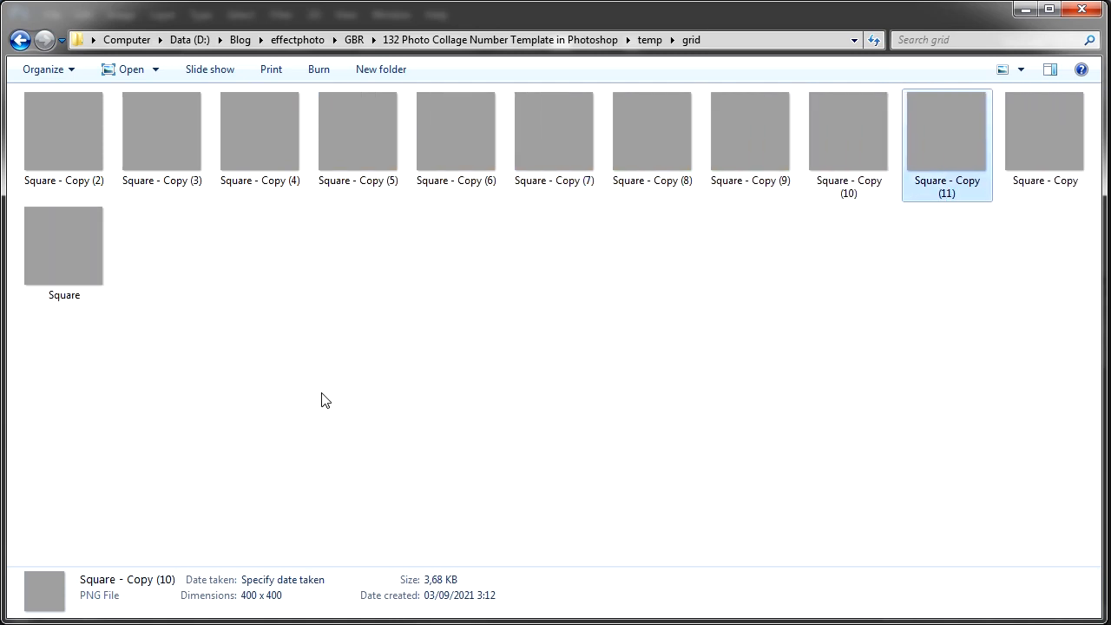
key("ctrl+v")
key("ctrl+v")
key("ctrl+v")
key("ctrl+v")
key("ctrl+v")
key("ctrl+v")
key("ctrl+v")
key("ctrl+v")
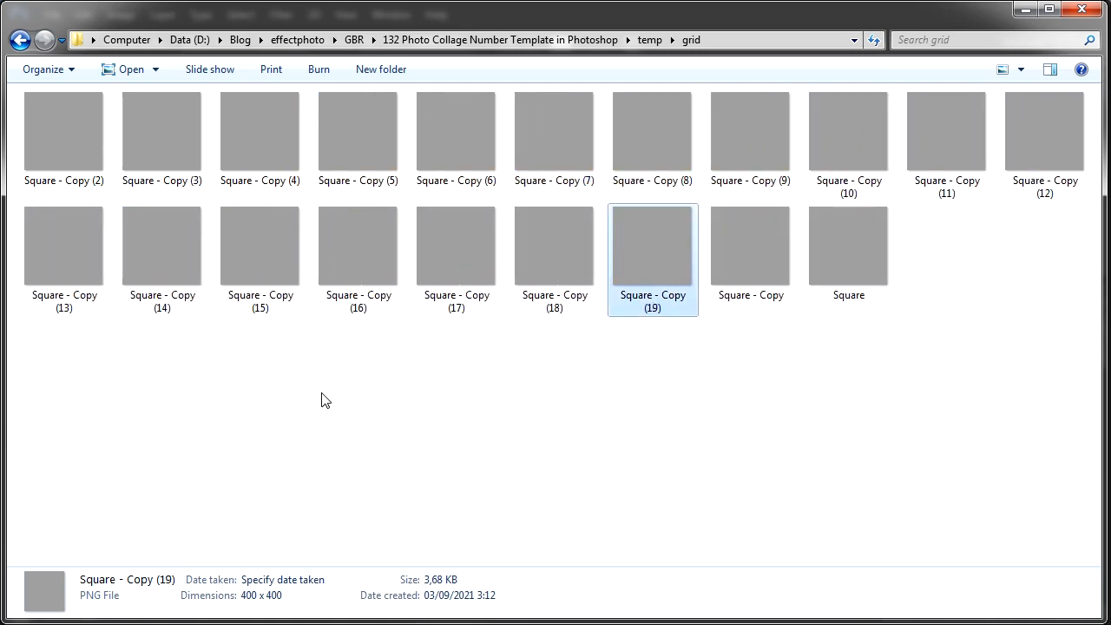
key("ctrl+v")
key("ctrl+v")
key("ctrl+v")
key("ctrl+v")
key("ctrl+v")
key("ctrl+v")
key("ctrl+v")
key("ctrl+v")
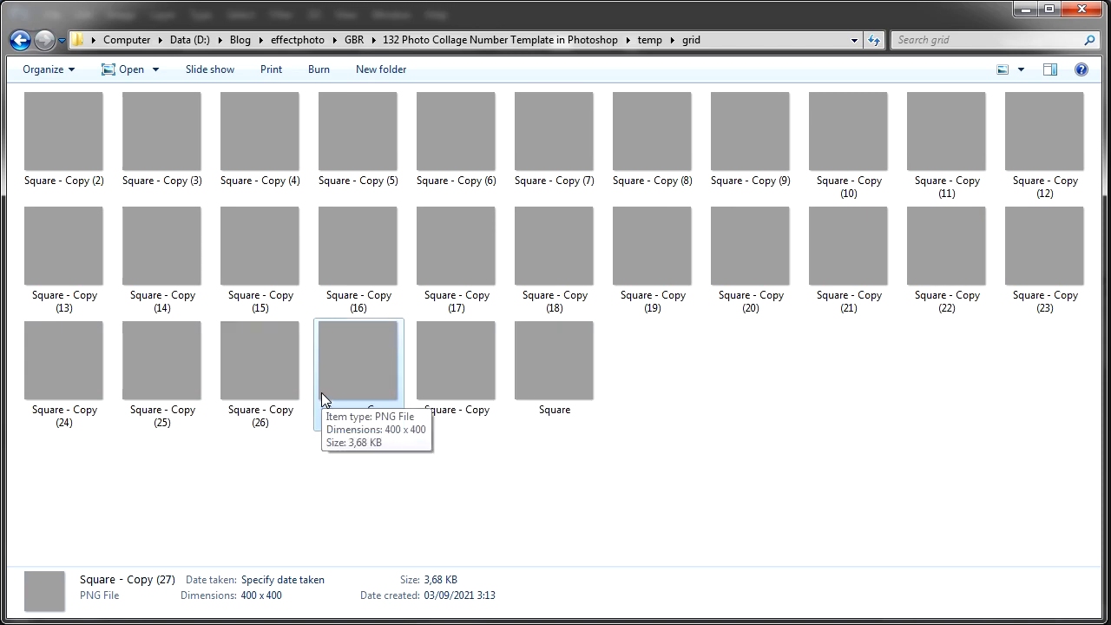
key("ctrl+v")
key("ctrl+v")
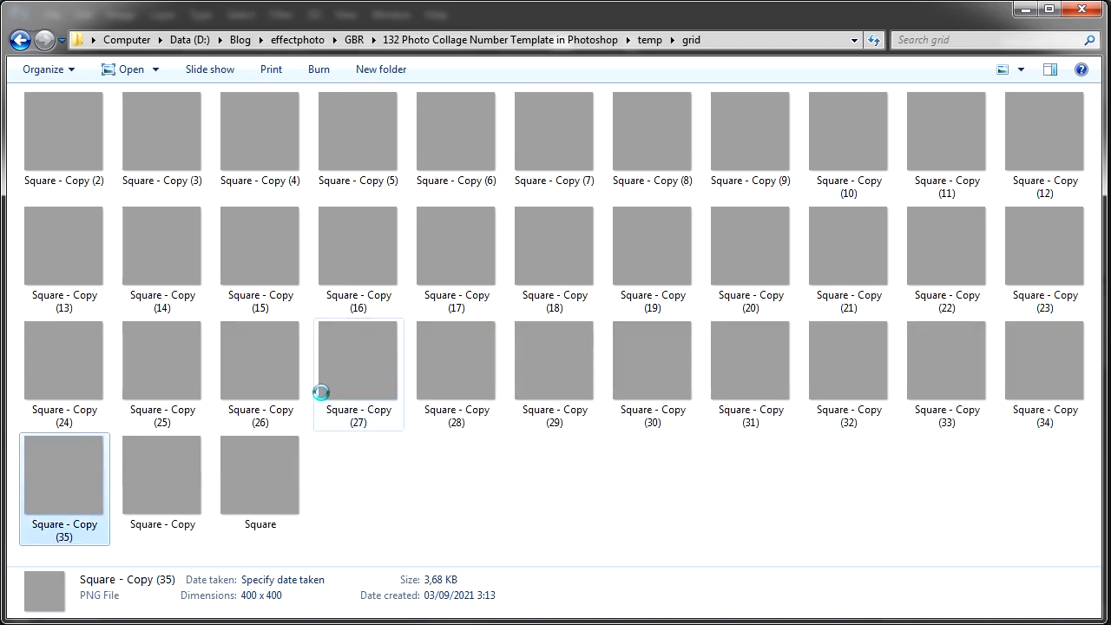
key("ctrl+a")
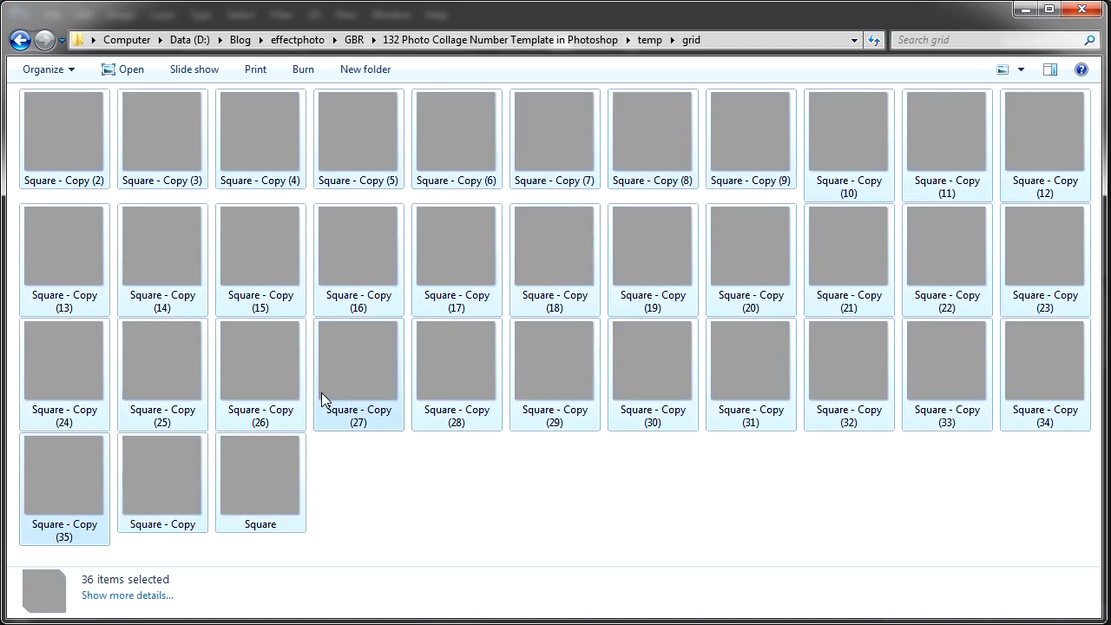
left_click(513, 508)
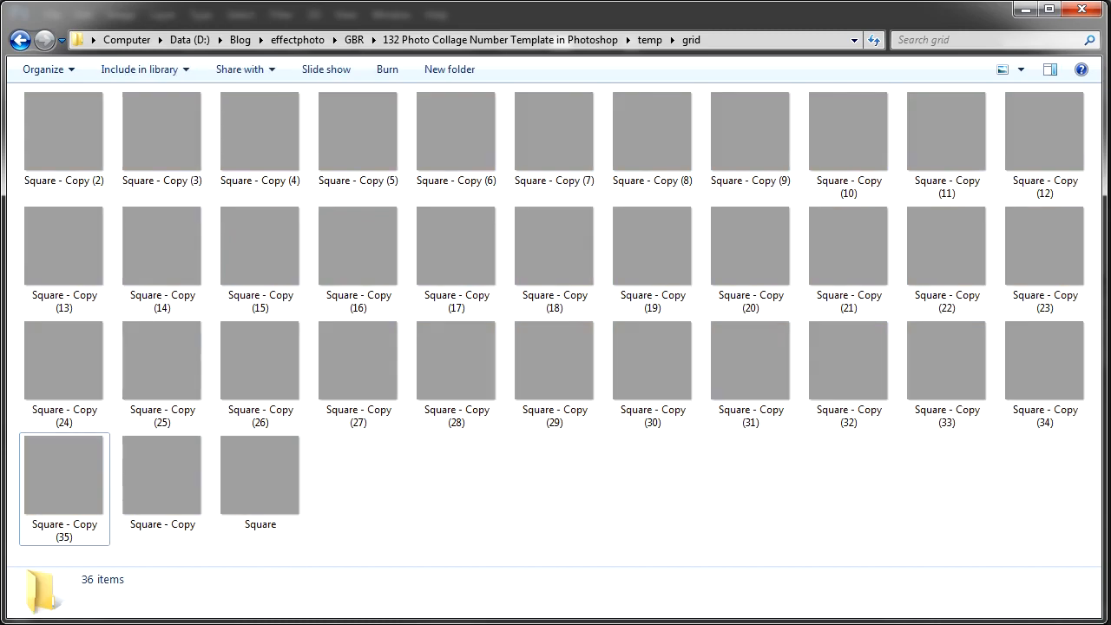
- Switch back to Photoshop and generate an unflattened 3000 x 3000 pixel Contact Sheet II from the grid folder, with 6 columns and 6 rows
key("alt+Tab")
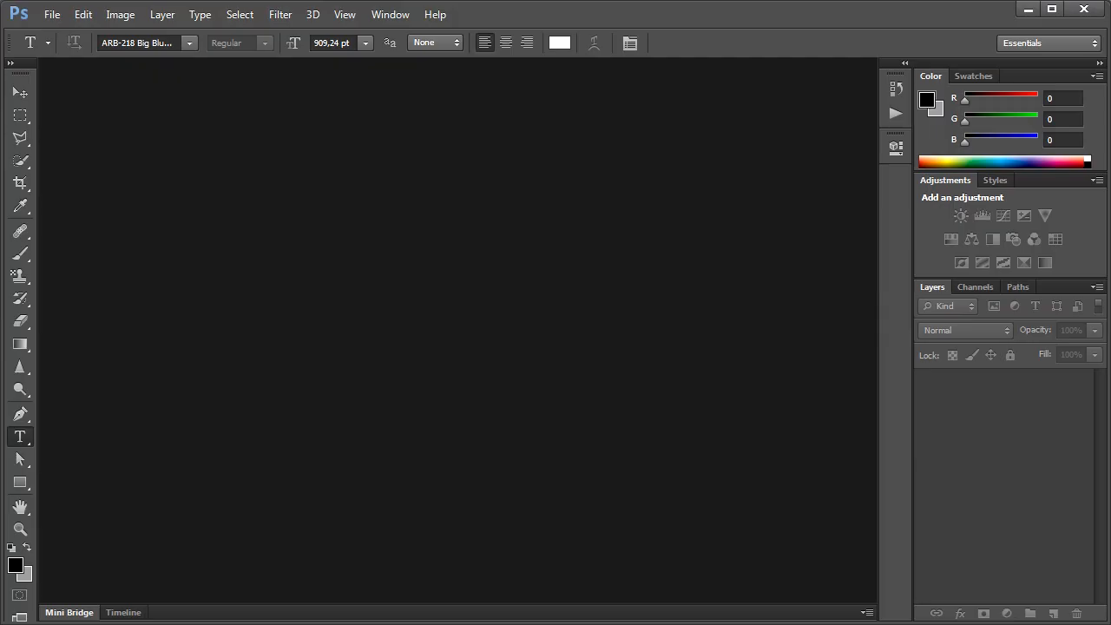
left_click(51, 21)
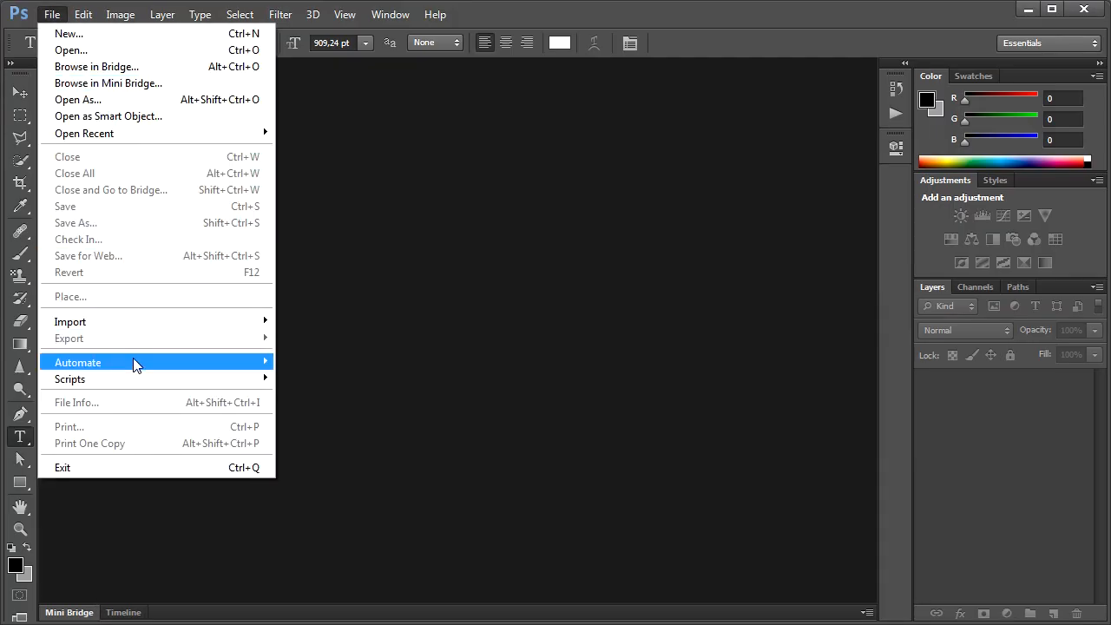
mouse_move(135, 361)
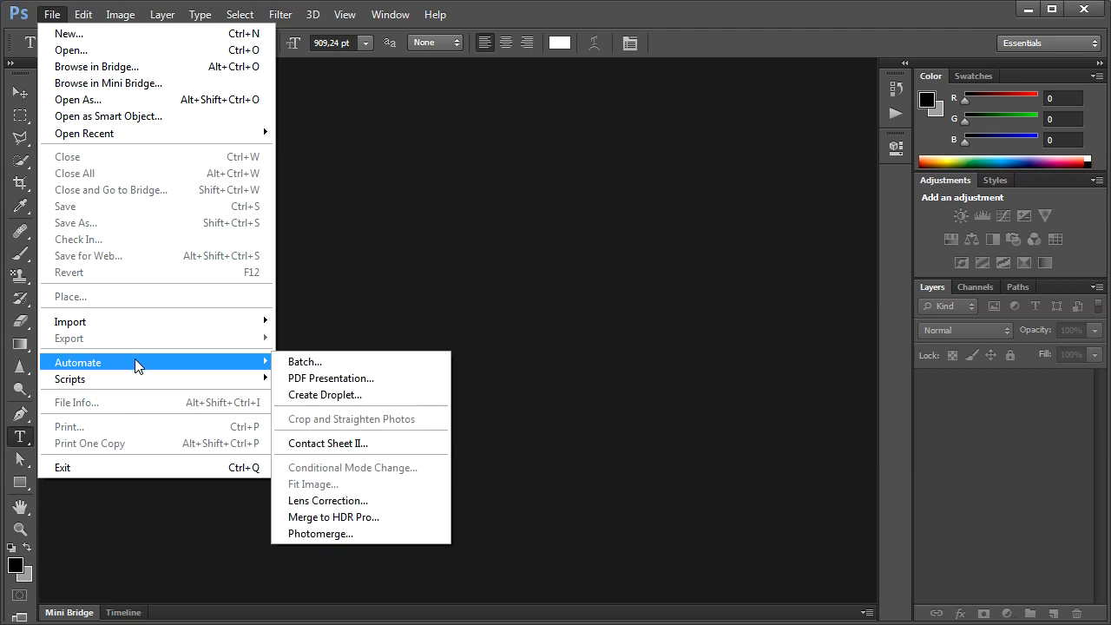
left_click(434, 441)
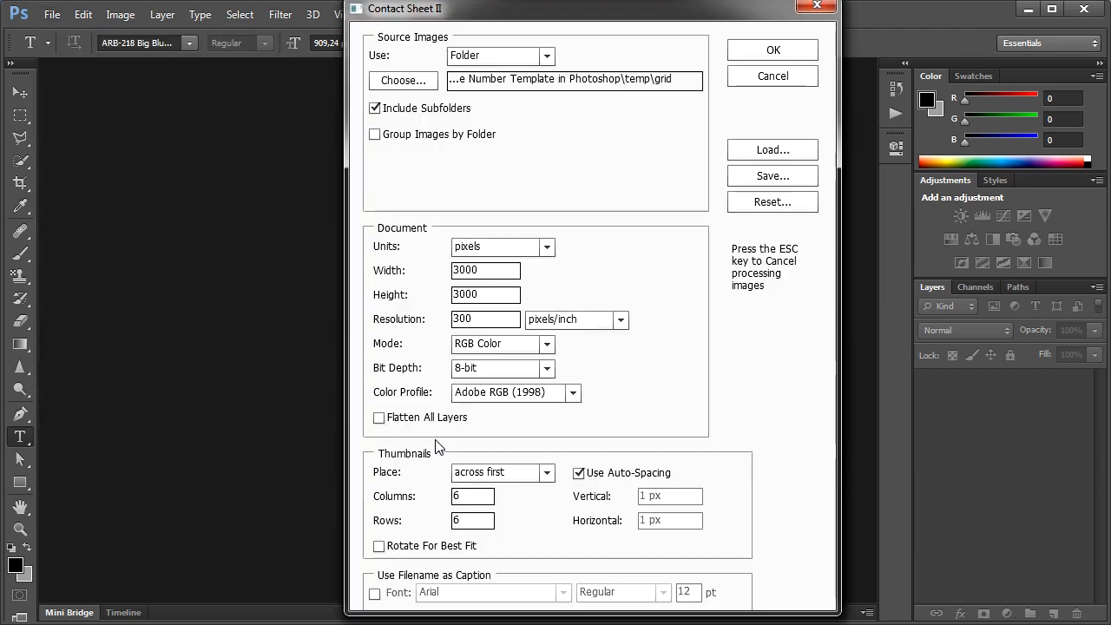
left_click(409, 83)
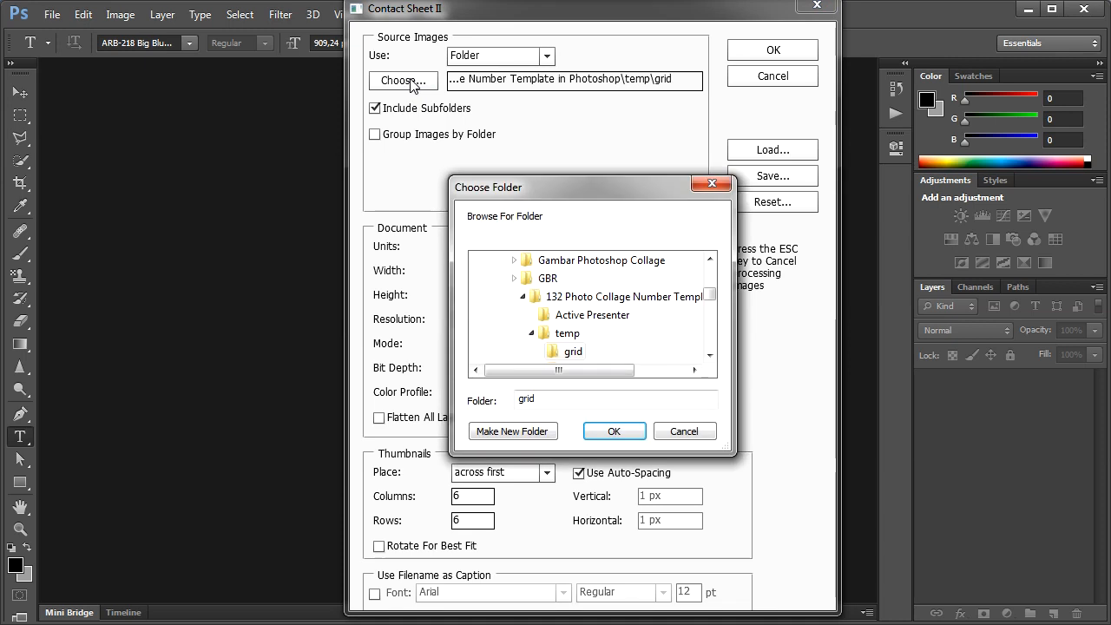
left_click(710, 356)
left_click(710, 356)
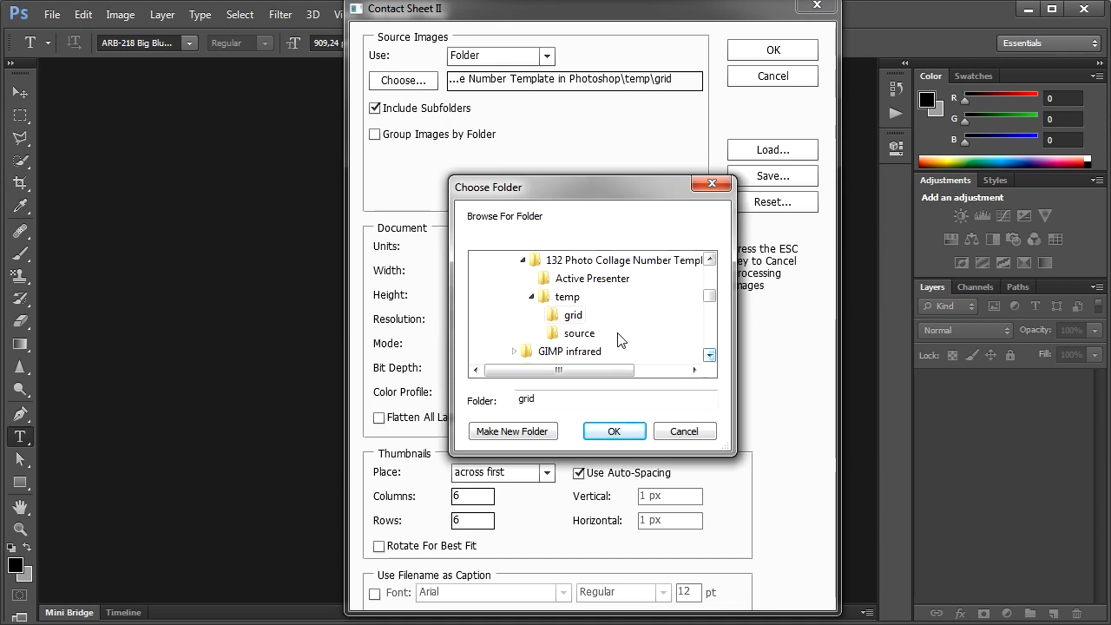
left_click(599, 431)
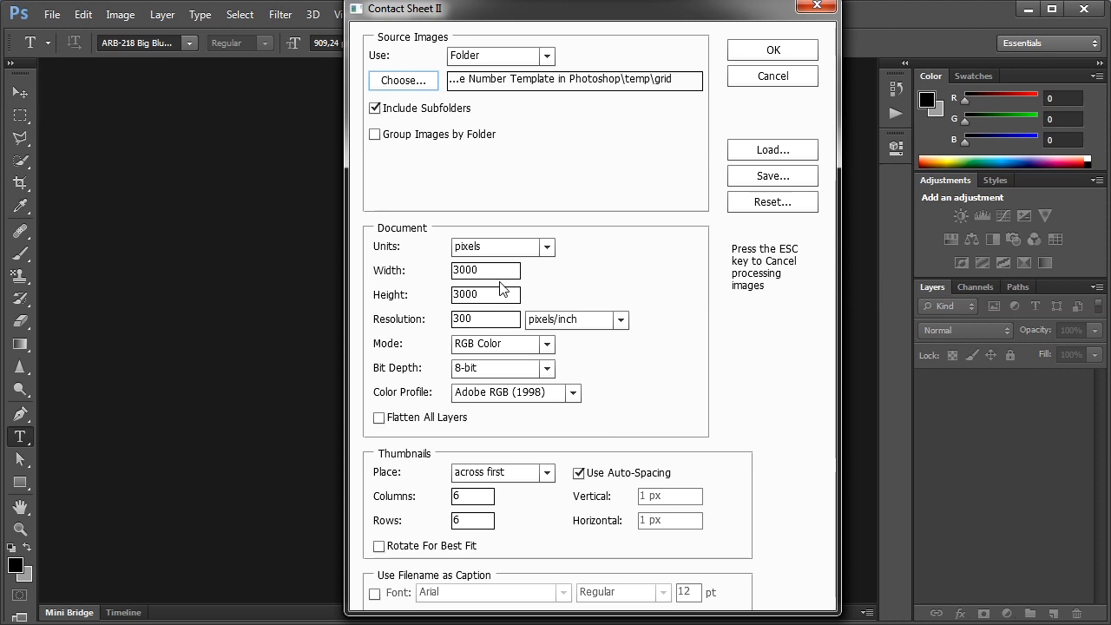
left_click(760, 52)
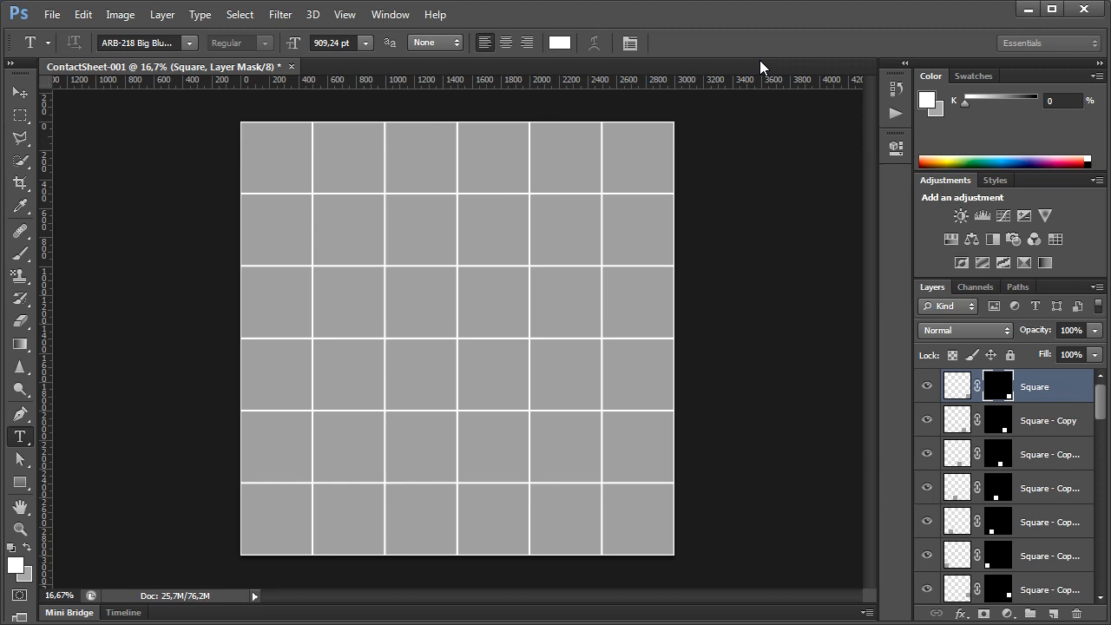
- Delete the layer mask from each of the 36 square layers, from Square down to Square - Copy (10)
right_click(1007, 395)
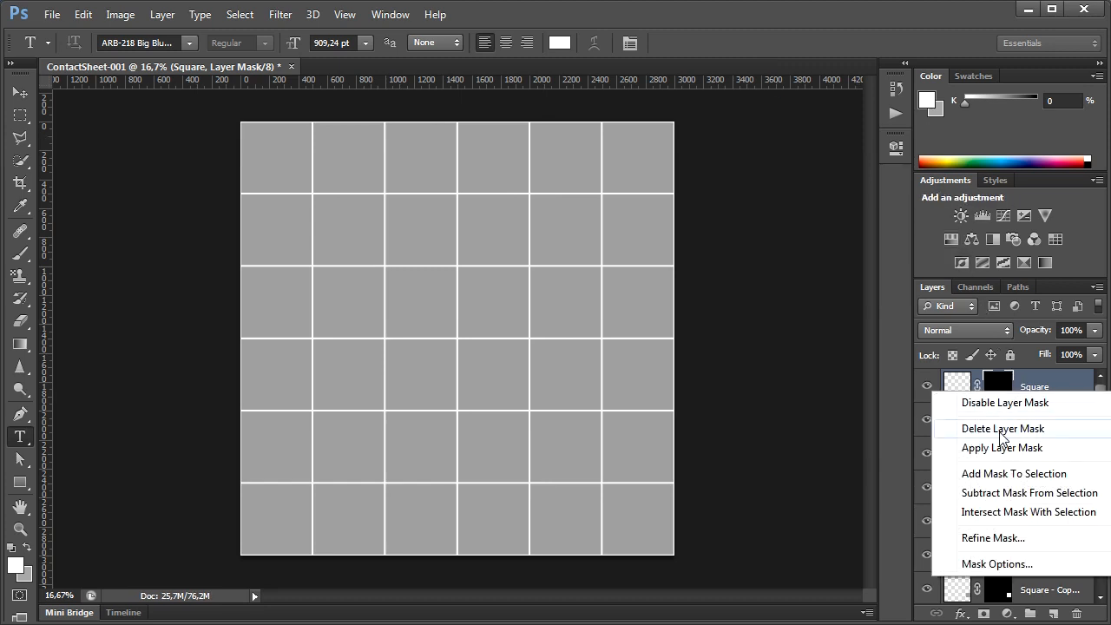
left_click(1000, 427)
right_click(1007, 425)
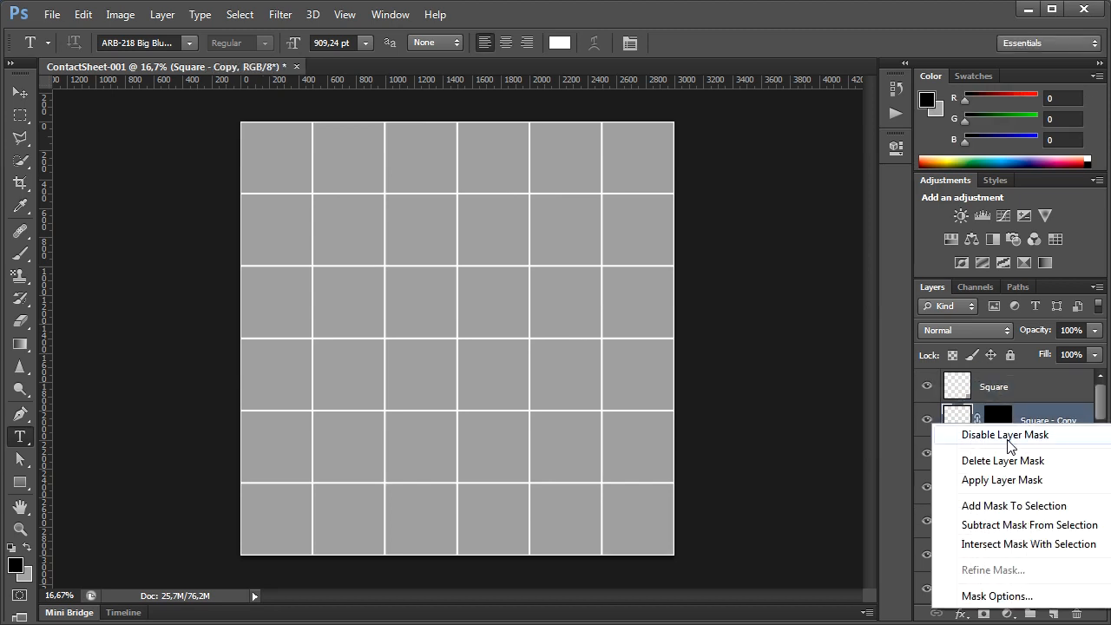
left_click(963, 458)
right_click(998, 456)
left_click(998, 309)
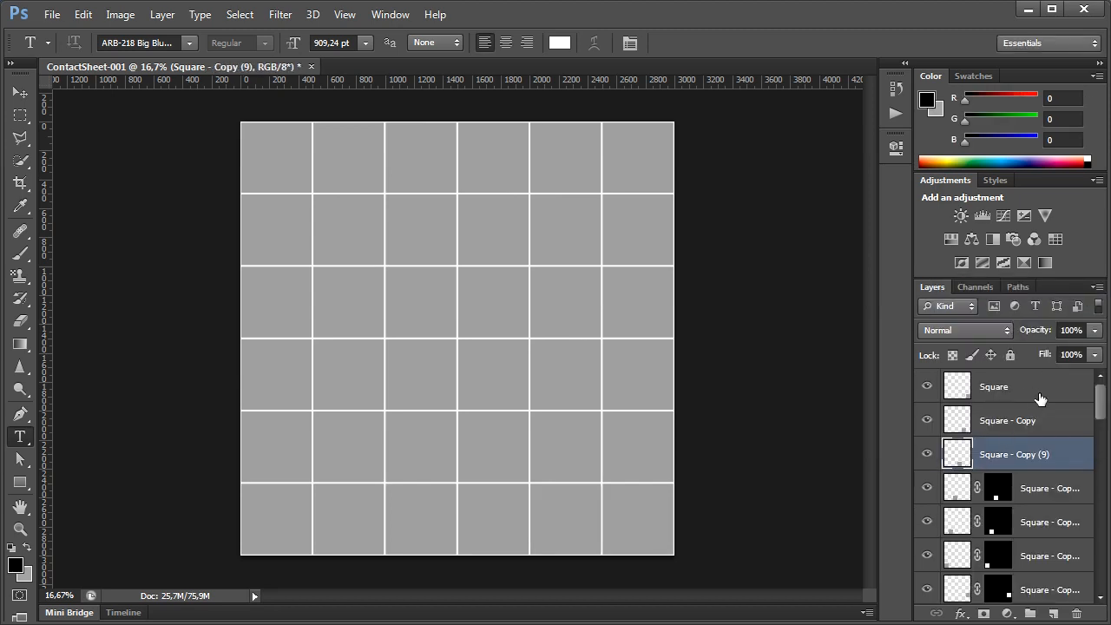
right_click(1007, 491)
left_click(998, 335)
right_click(1002, 512)
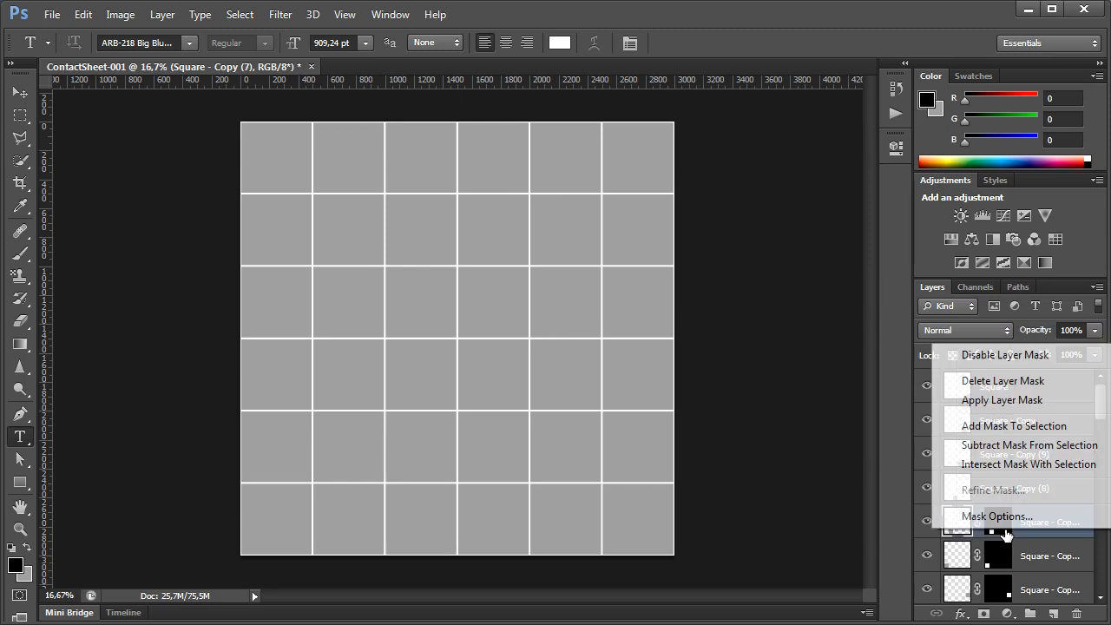
left_click(1007, 390)
right_click(998, 557)
left_click(1002, 402)
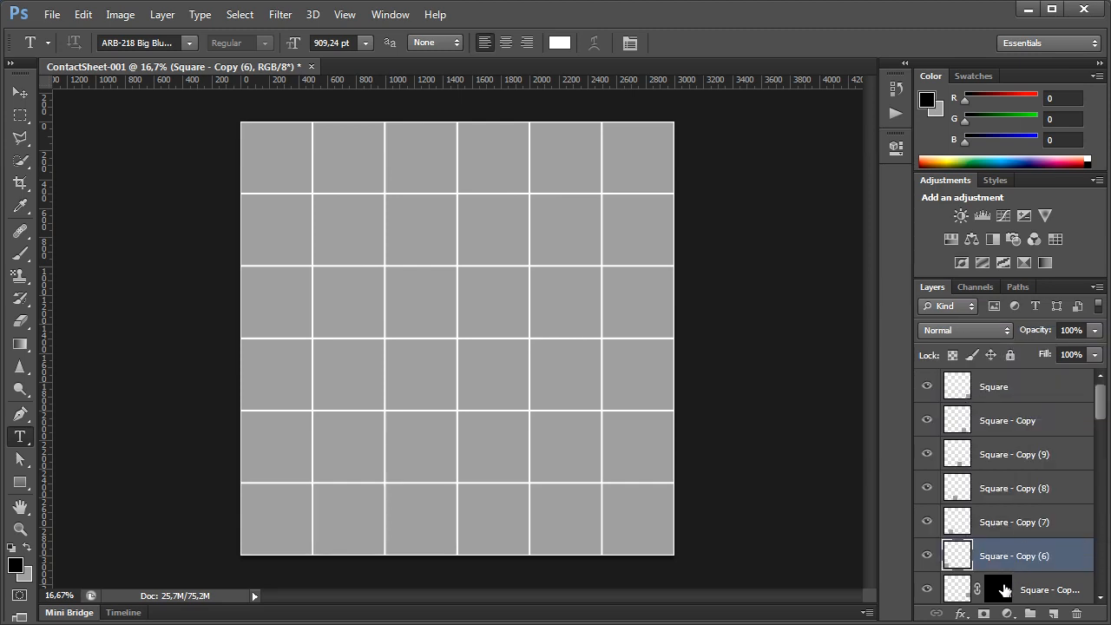
right_click(998, 588)
left_click(1031, 432)
scroll(1011, 468, "down", 3)
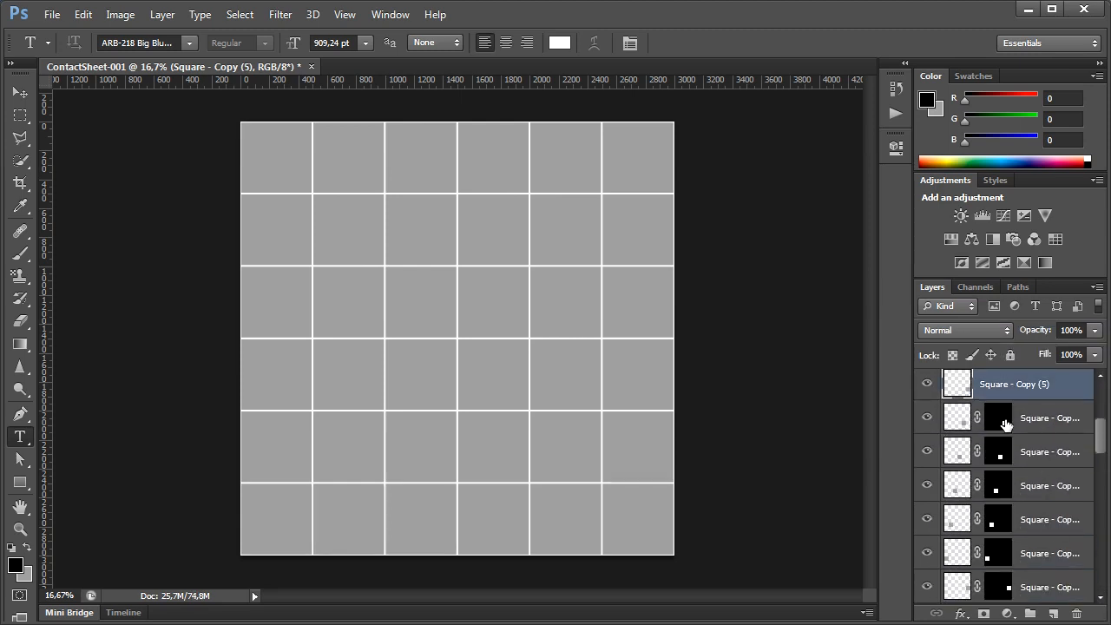
right_click(1006, 423)
left_click(1013, 466)
right_click(1007, 462)
left_click(1015, 322)
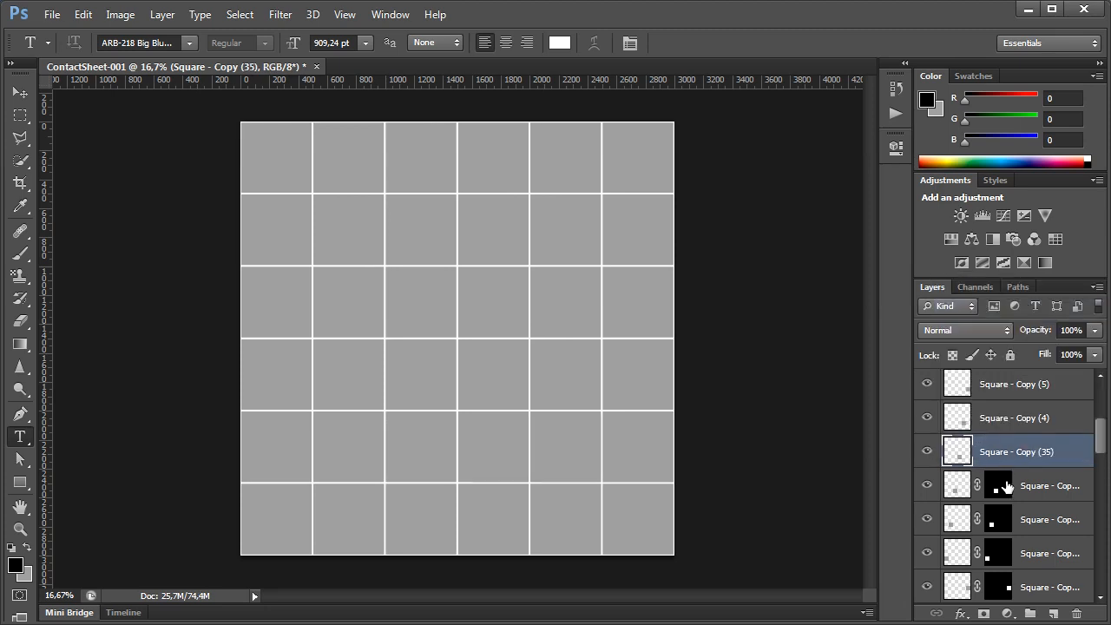
right_click(1007, 481)
left_click(1025, 338)
right_click(993, 522)
left_click(1024, 371)
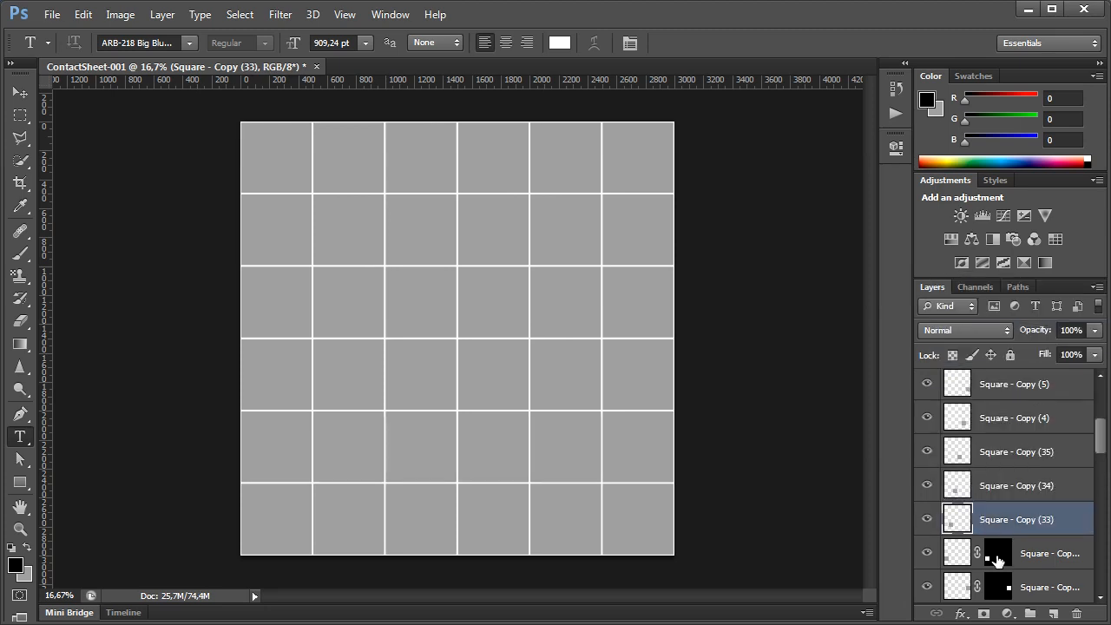
right_click(1004, 559)
left_click(1002, 407)
right_click(998, 588)
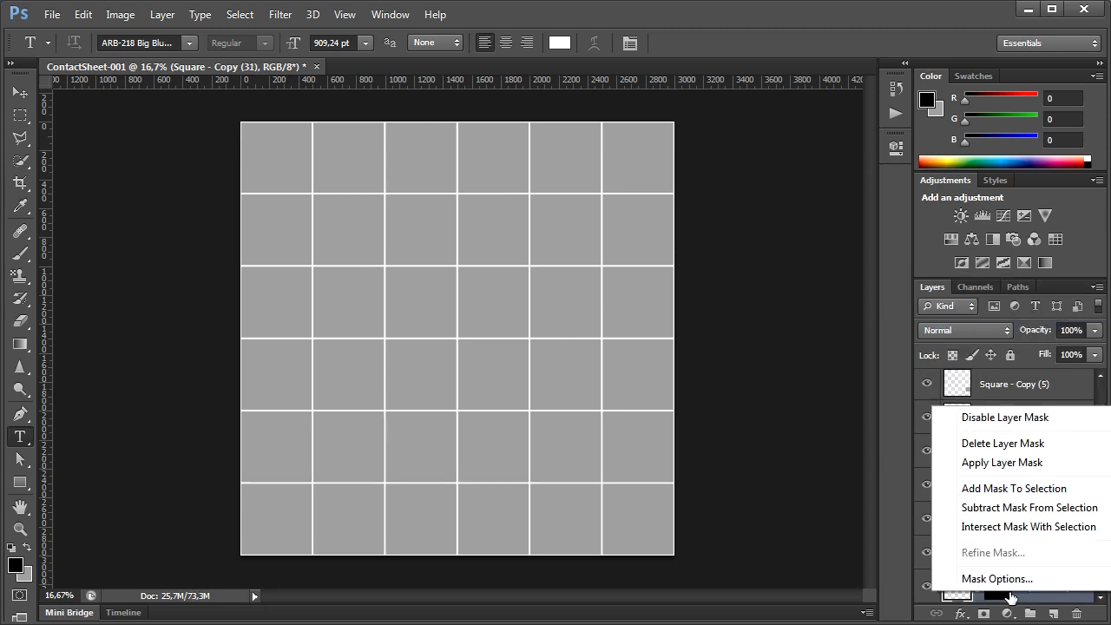
left_click(1013, 441)
left_click(1102, 601)
right_click(1007, 463)
left_click(1006, 310)
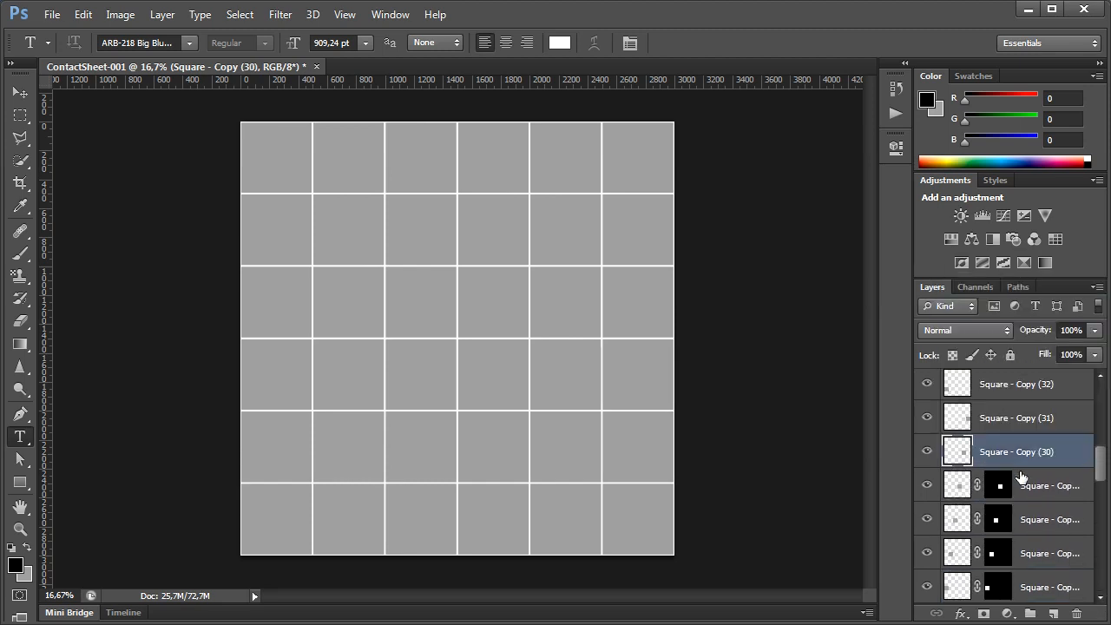
right_click(1004, 487)
left_click(1027, 335)
right_click(1007, 521)
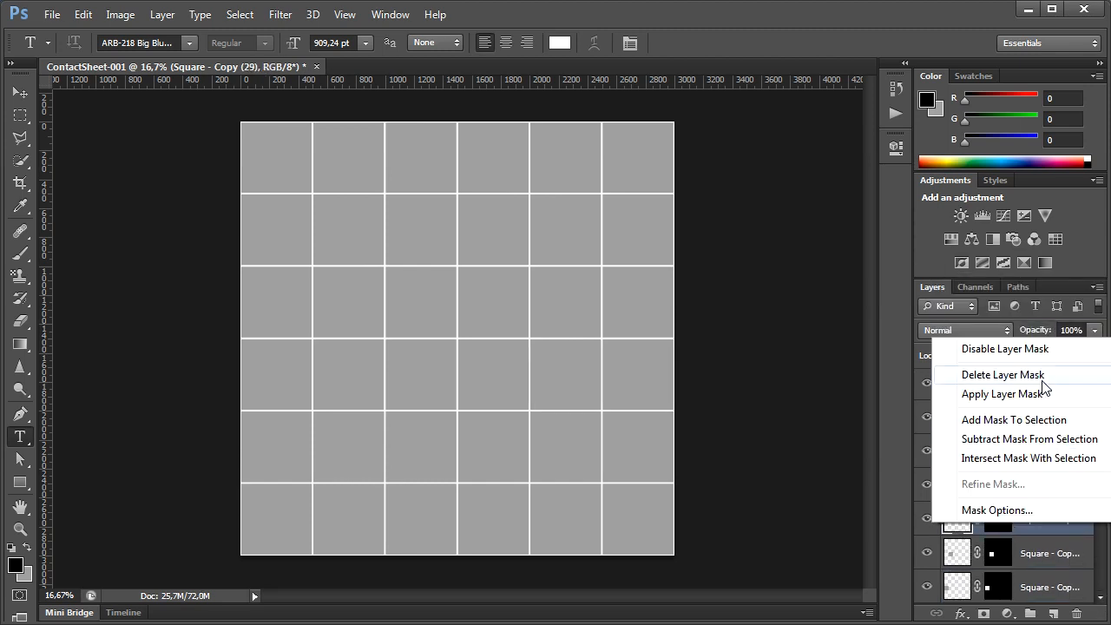
left_click(1032, 379)
right_click(1009, 564)
left_click(965, 416)
right_click(998, 587)
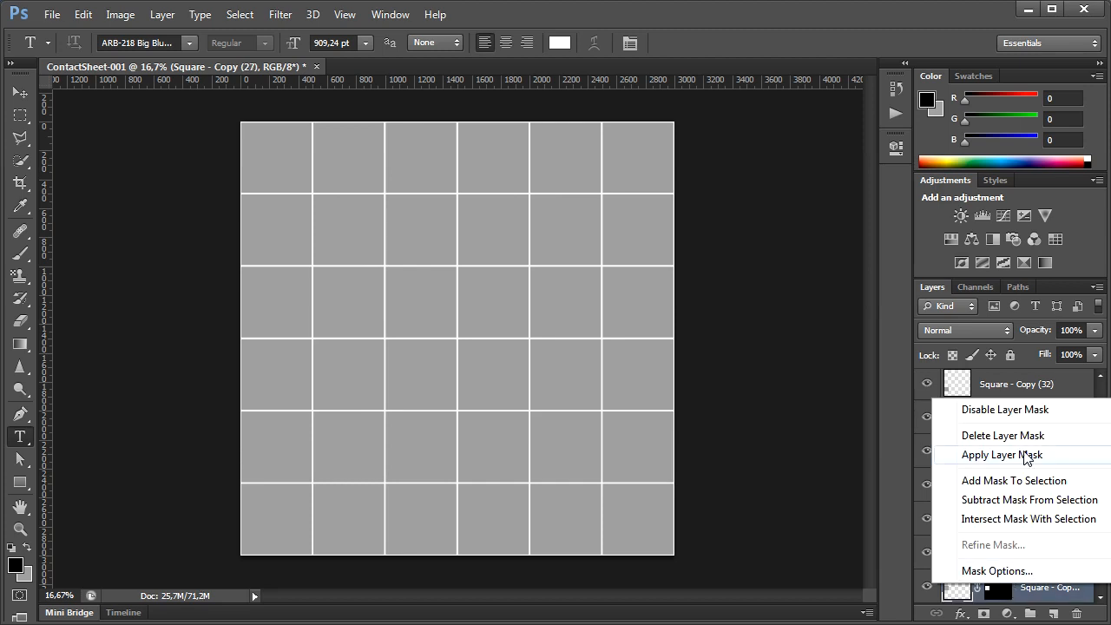
left_click(963, 434)
left_click(1101, 598)
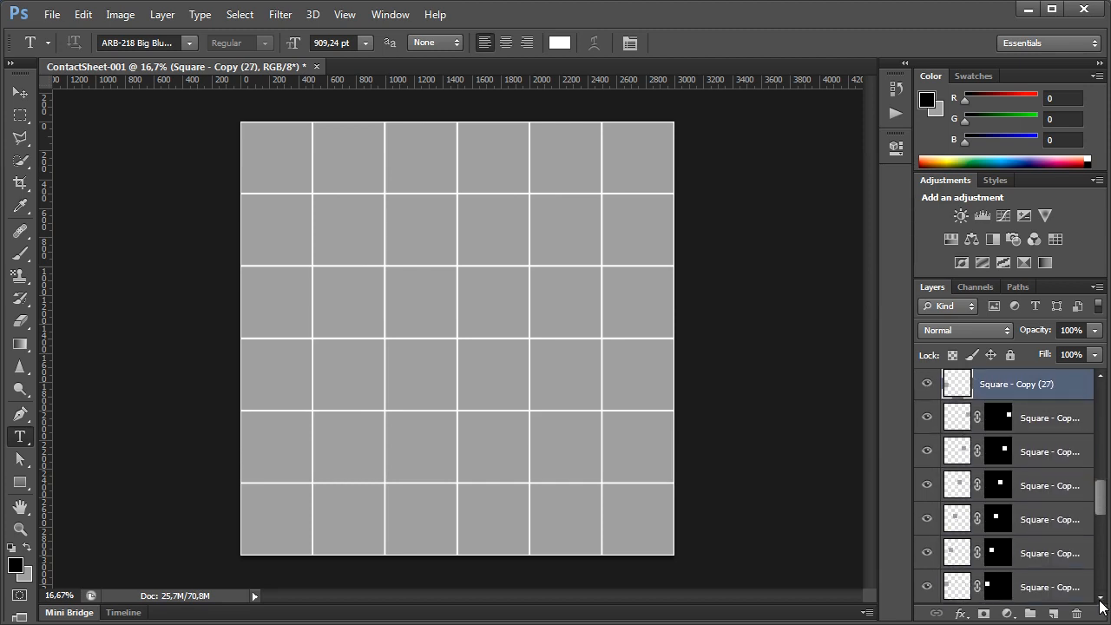
right_click(1005, 425)
left_click(989, 461)
right_click(998, 451)
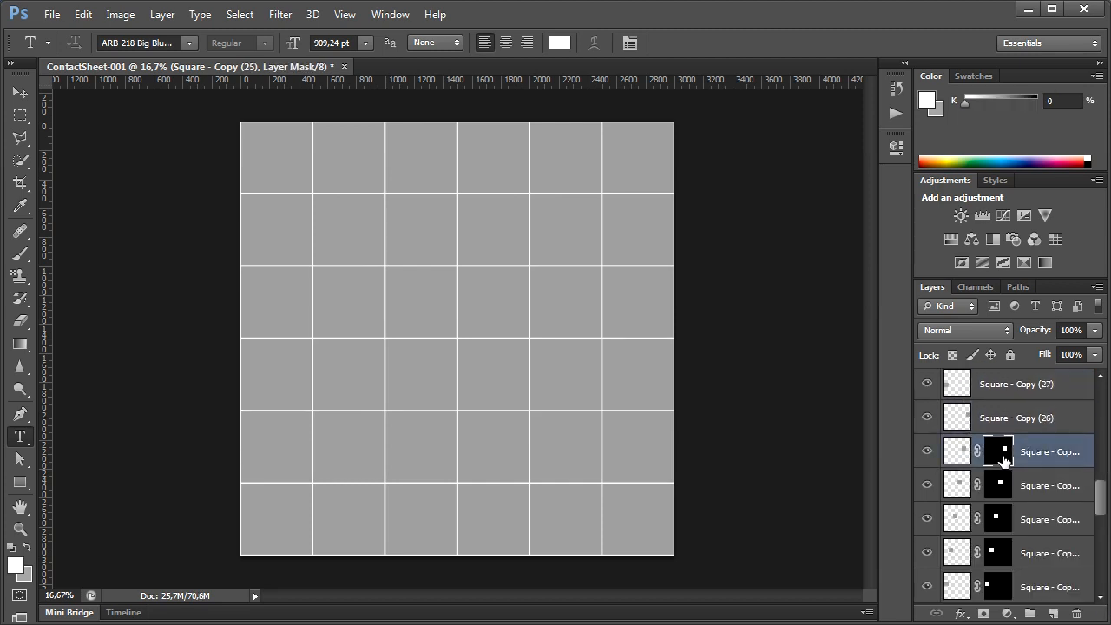
left_click(1006, 308)
right_click(999, 491)
left_click(1002, 335)
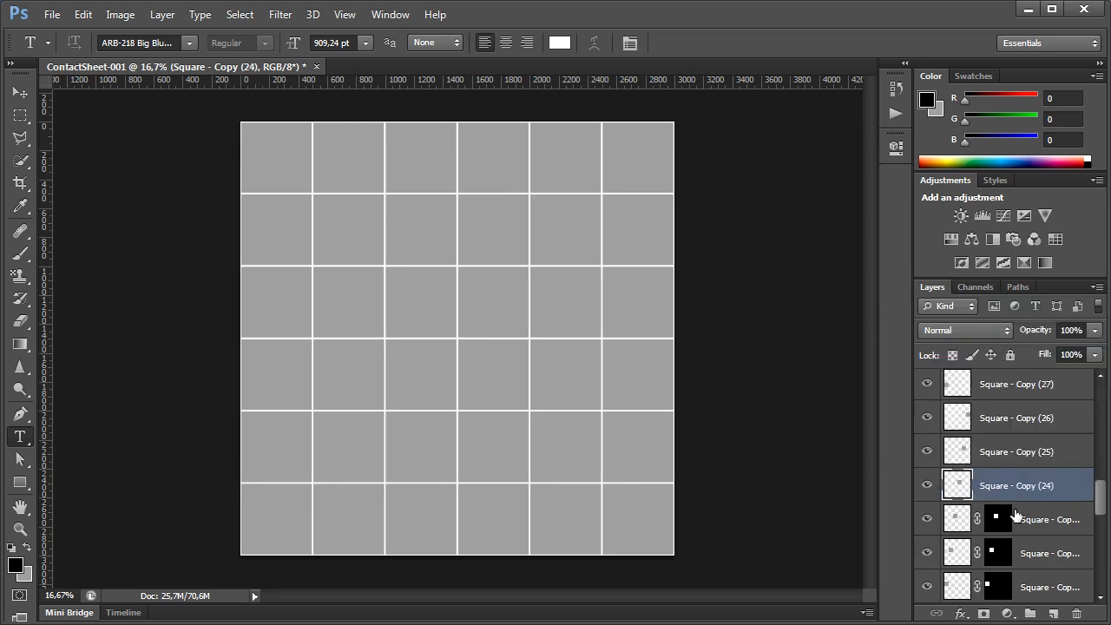
right_click(1005, 520)
left_click(1002, 373)
right_click(1000, 555)
left_click(1002, 402)
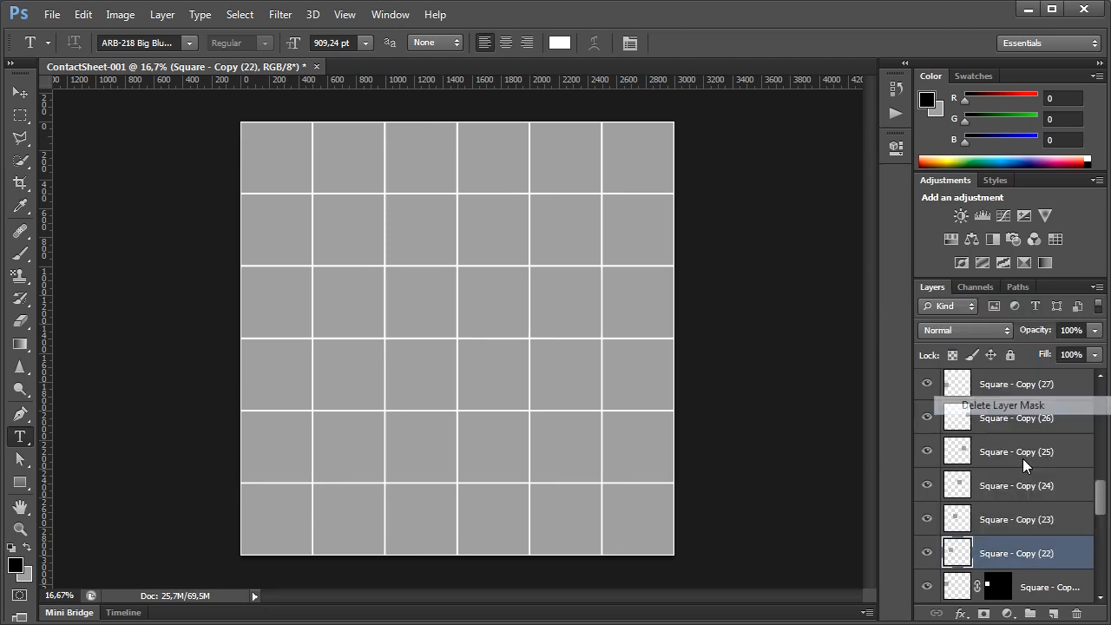
right_click(1002, 590)
left_click(1003, 439)
left_click(1102, 598)
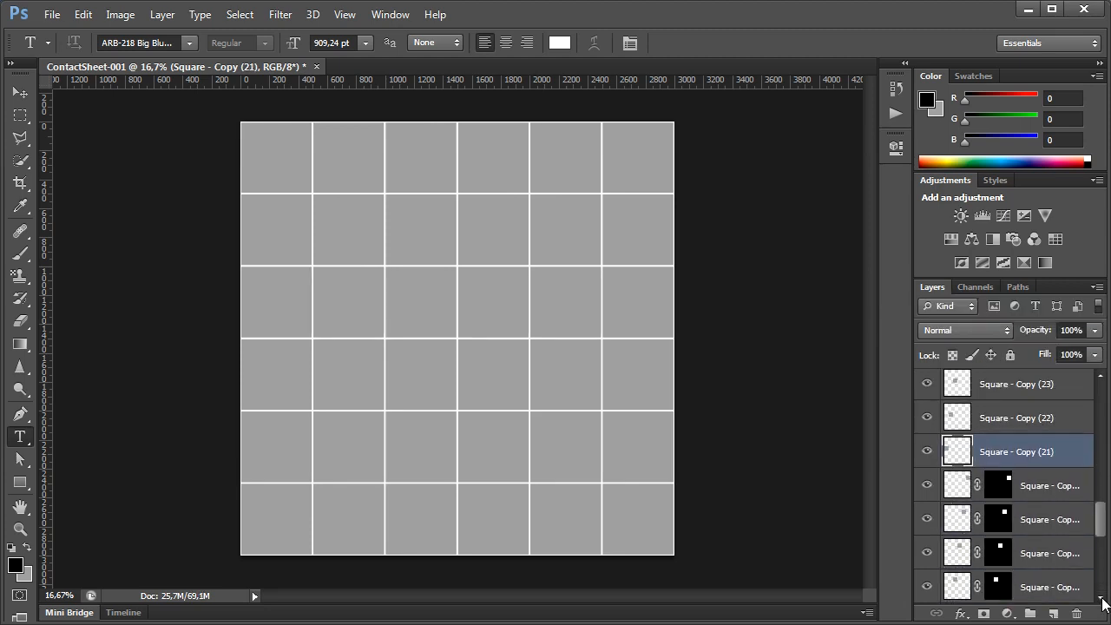
left_click(1100, 599)
left_click(1100, 600)
right_click(1001, 425)
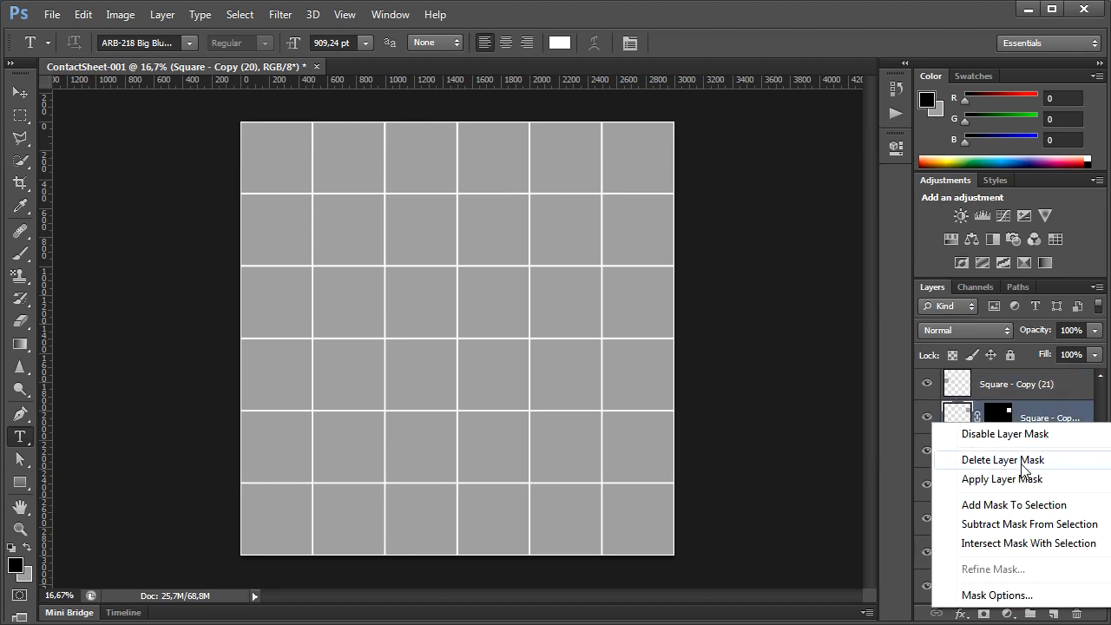
left_click(1024, 462)
right_click(1002, 456)
left_click(1024, 306)
right_click(1000, 482)
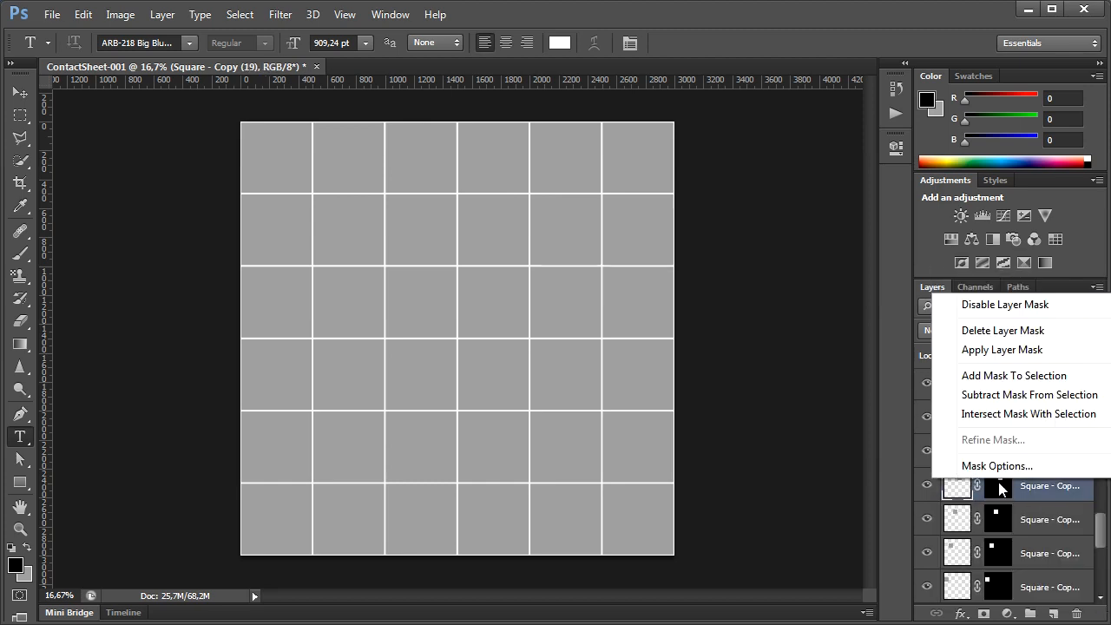
left_click(1006, 328)
right_click(997, 519)
left_click(1007, 371)
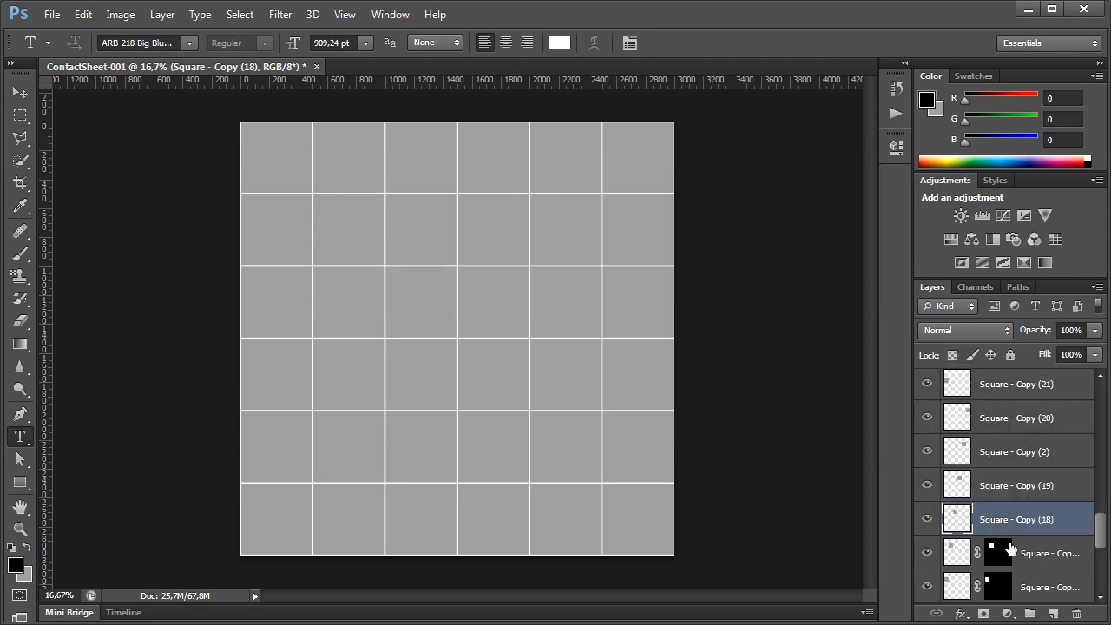
right_click(1004, 547)
left_click(1006, 401)
right_click(1004, 585)
left_click(1002, 430)
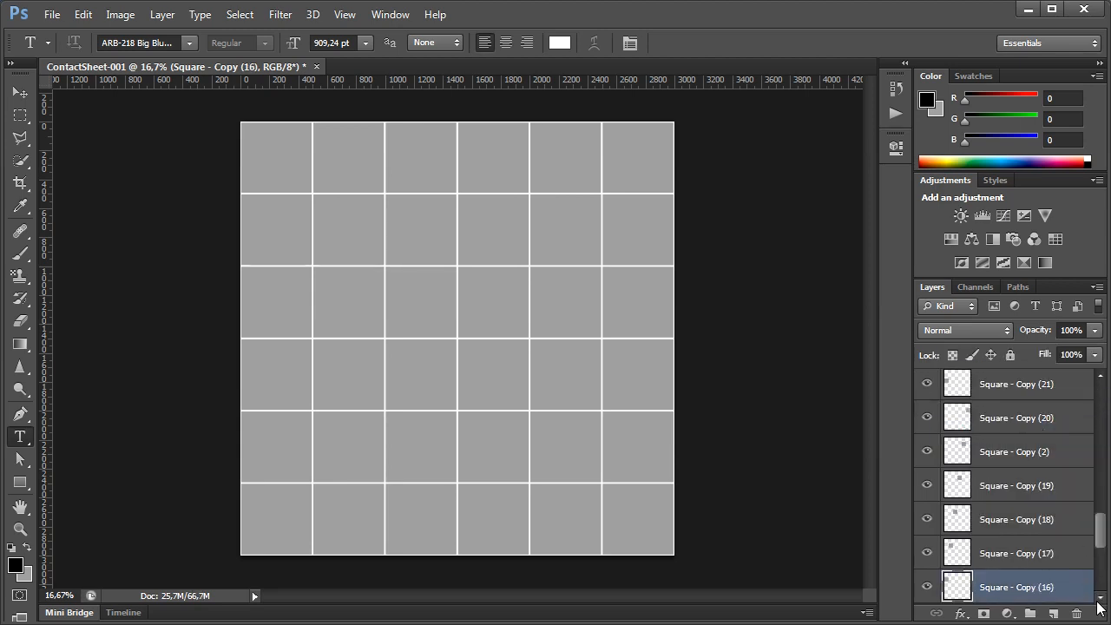
left_click(1099, 601)
left_click(1100, 600)
right_click(1004, 491)
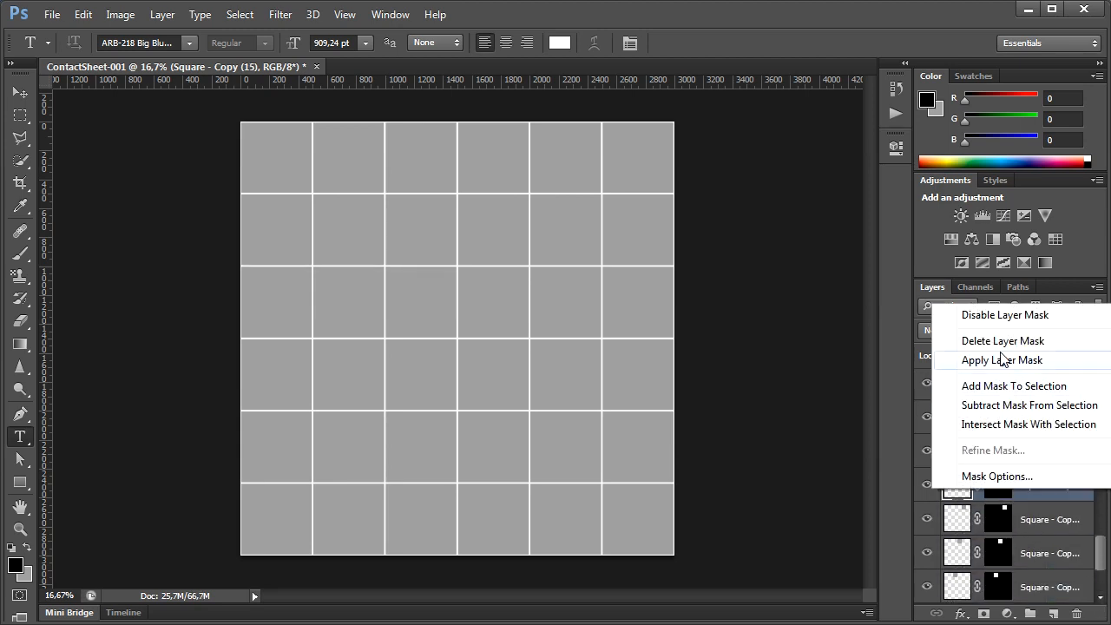
left_click(1007, 340)
right_click(998, 521)
left_click(1007, 365)
right_click(998, 553)
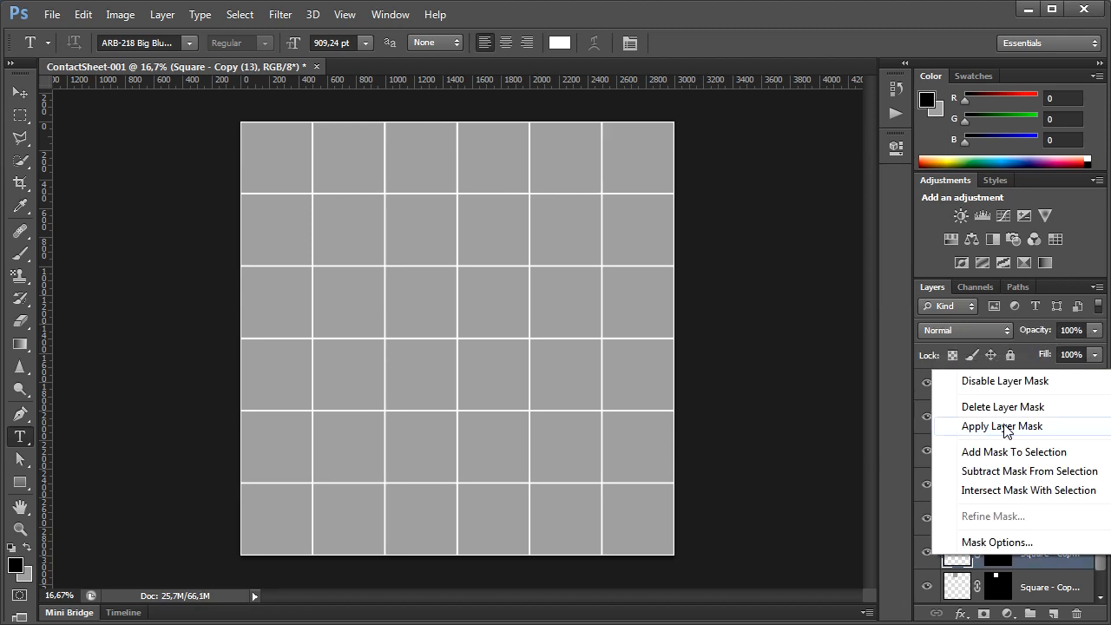
left_click(1007, 402)
right_click(998, 587)
left_click(1007, 431)
left_click(1099, 601)
left_click(1100, 601)
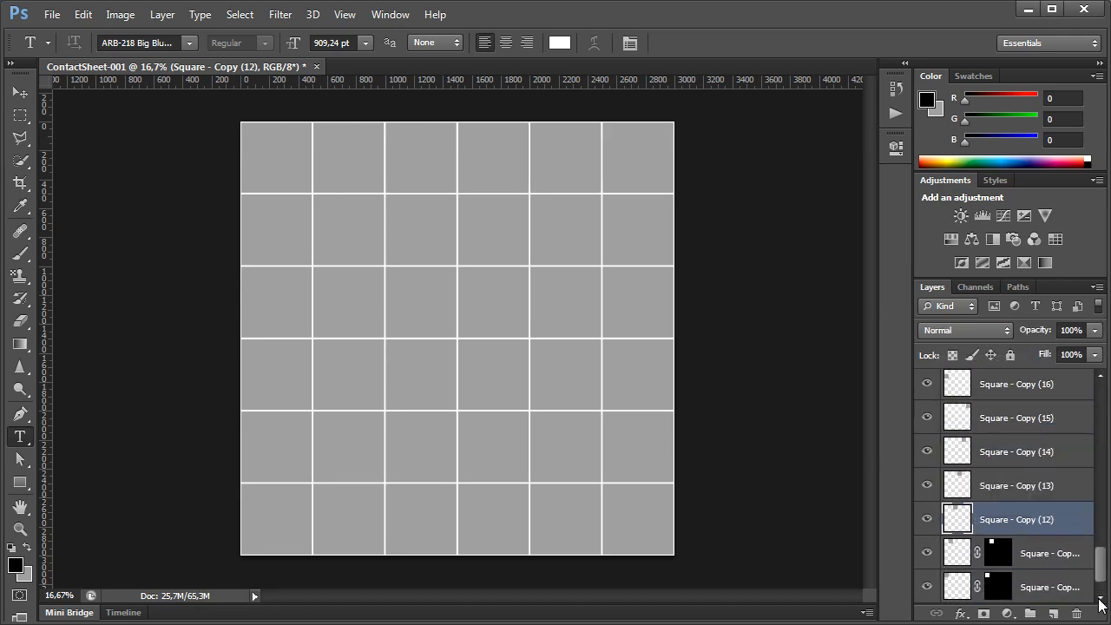
left_click(1100, 601)
right_click(1010, 526)
left_click(1007, 374)
right_click(996, 555)
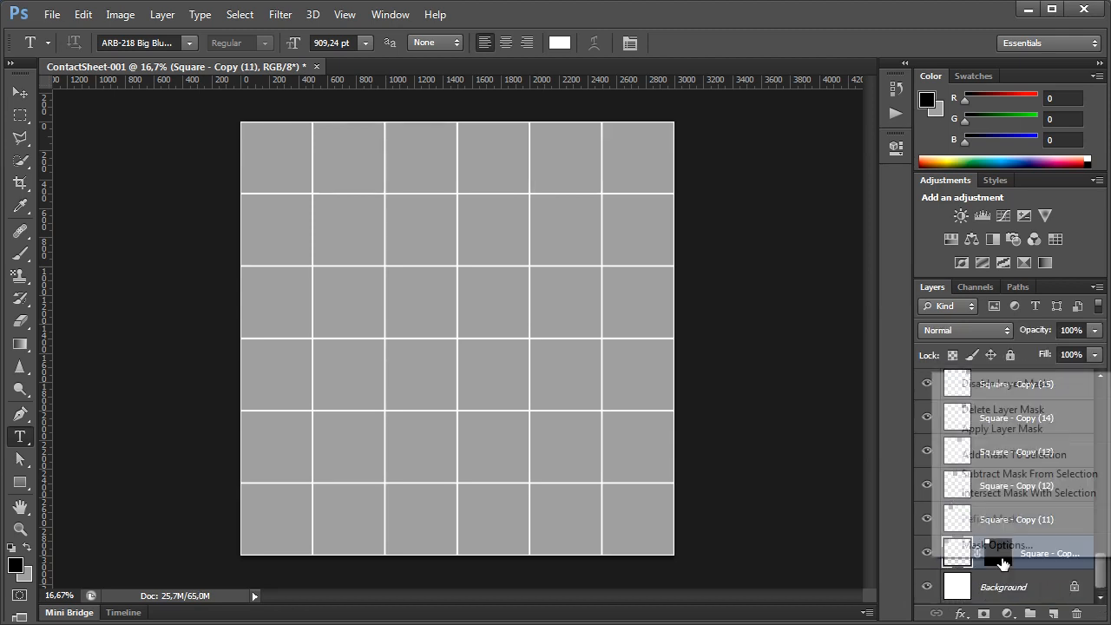
left_click(998, 409)
- Group all the square layers from Square to Square - Copy (10), and hide both the group and the Background layer
left_click_drag(1092, 562, 1102, 395)
left_click(1030, 391, "shift")
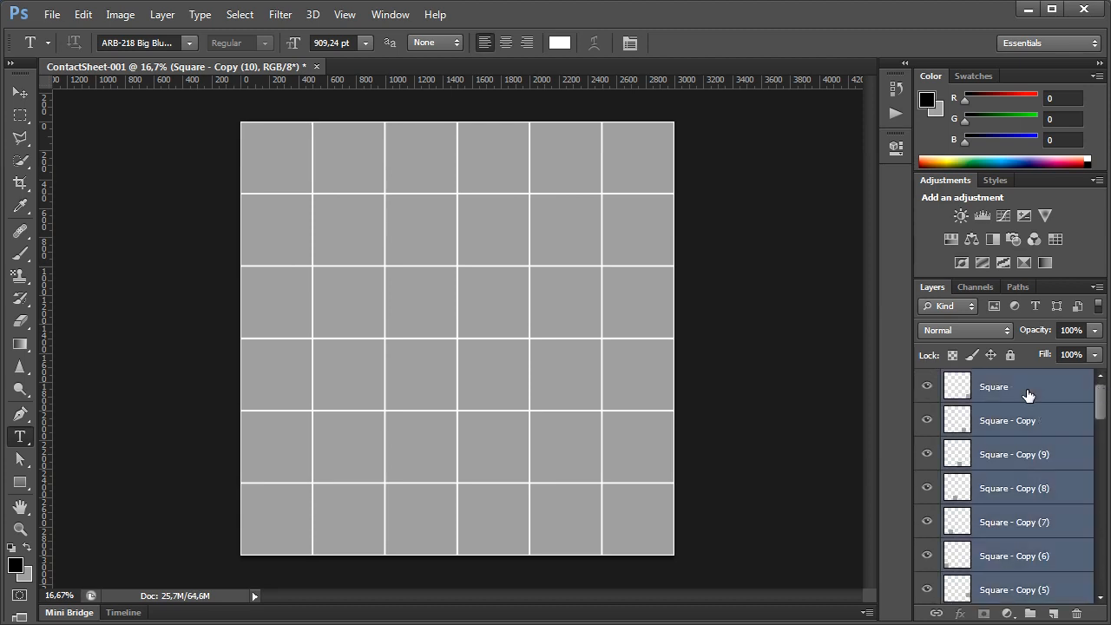
left_click(162, 14)
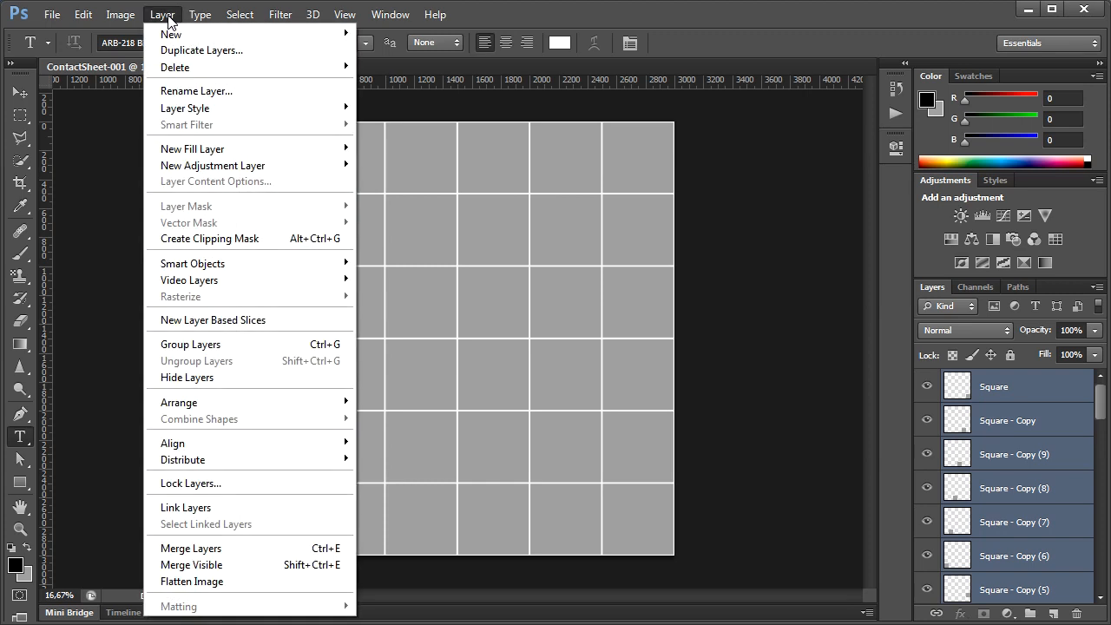
left_click(257, 351)
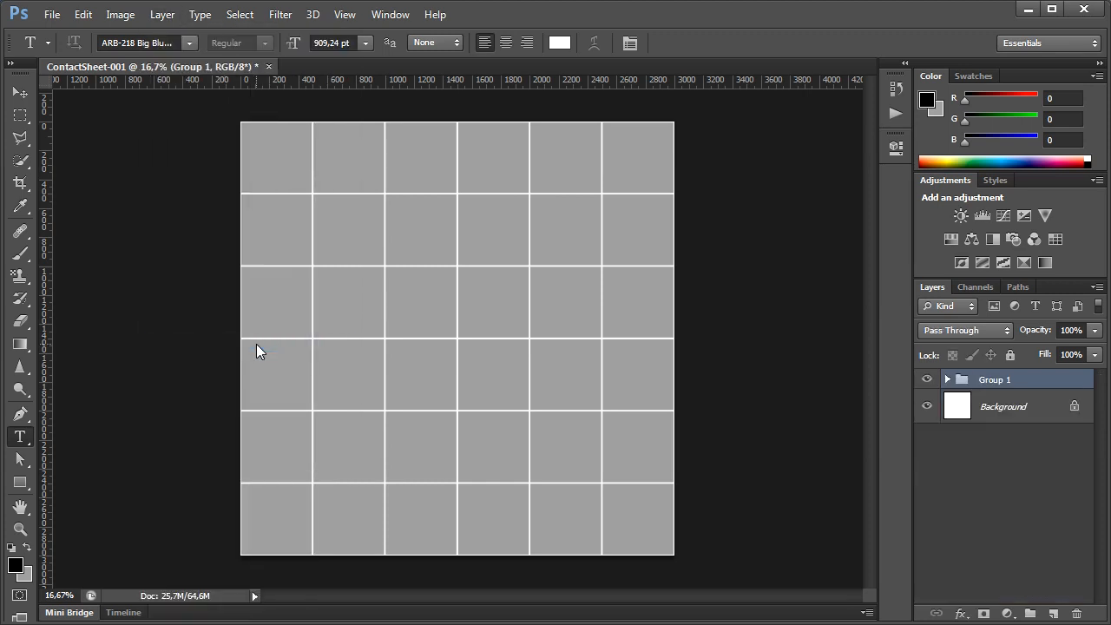
left_click(927, 382)
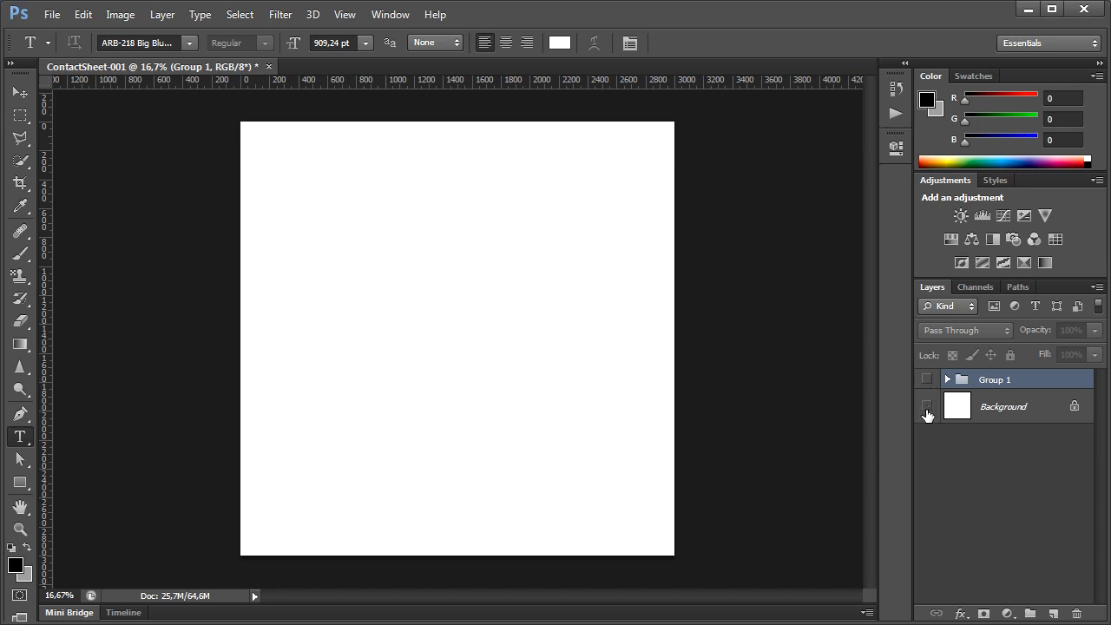
left_click(926, 408)
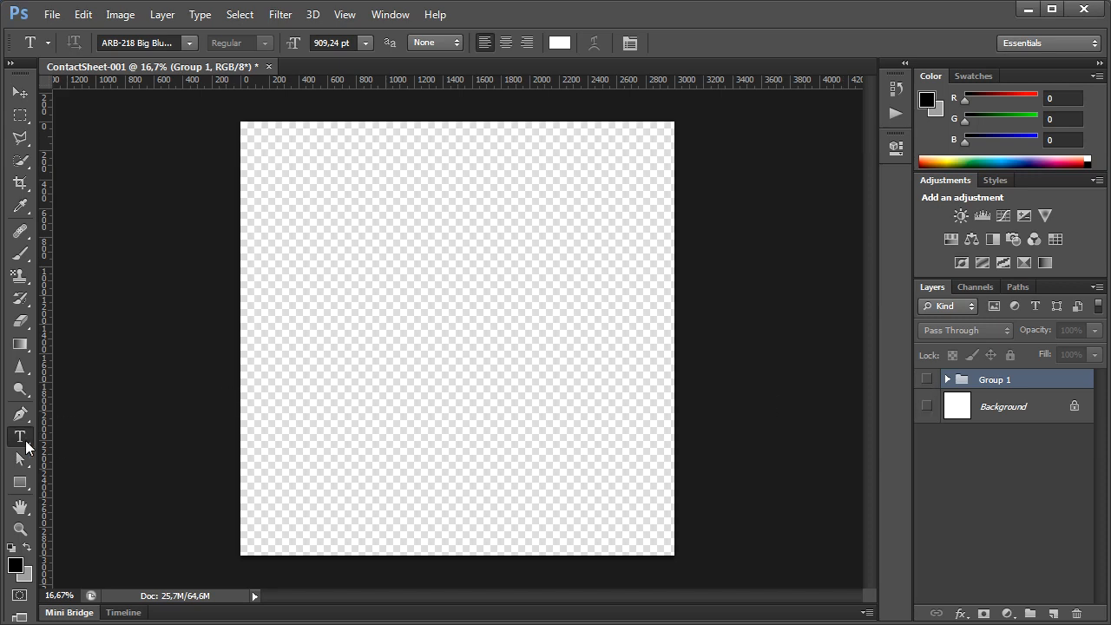
- Add a white 72 pt number 1 near the middle of the canvas with the Horizontal Type tool
left_click(26, 441)
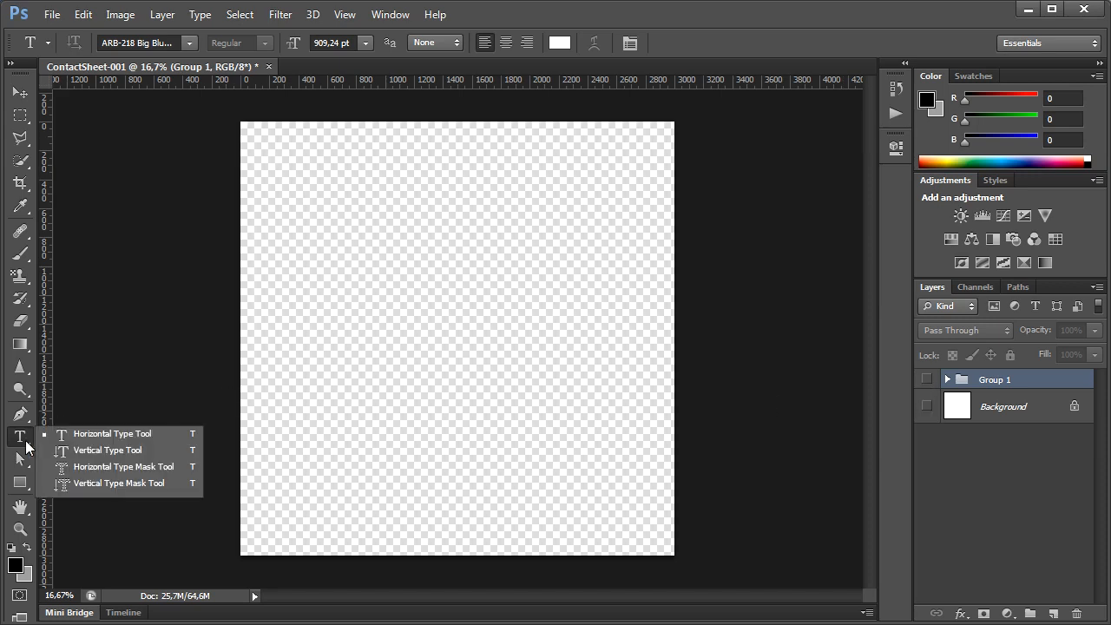
left_click(114, 434)
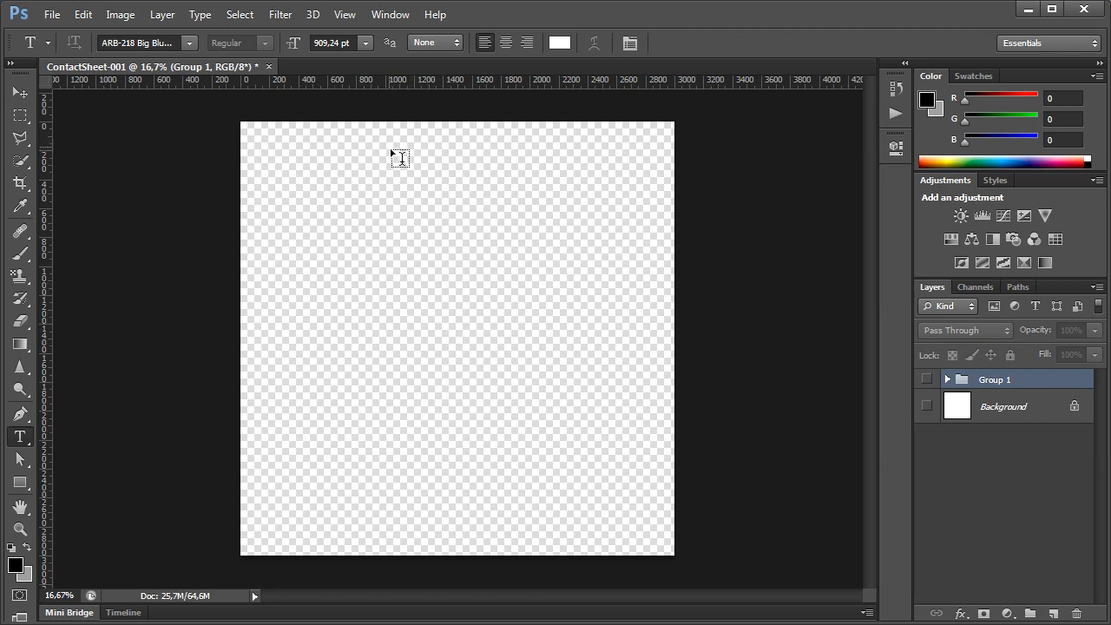
left_click(368, 45)
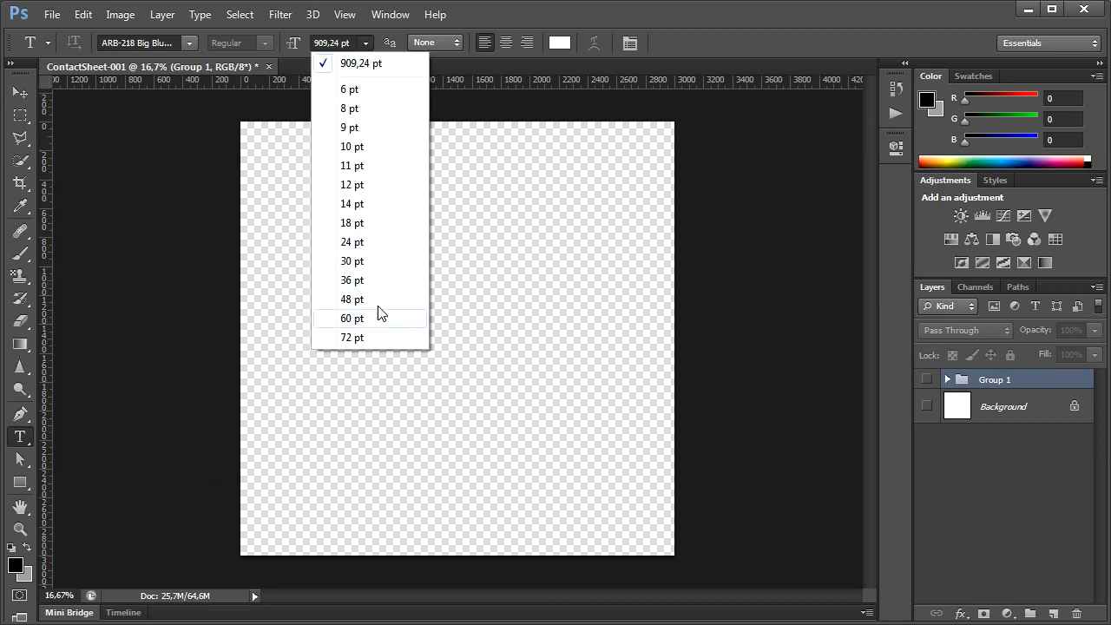
left_click(380, 335)
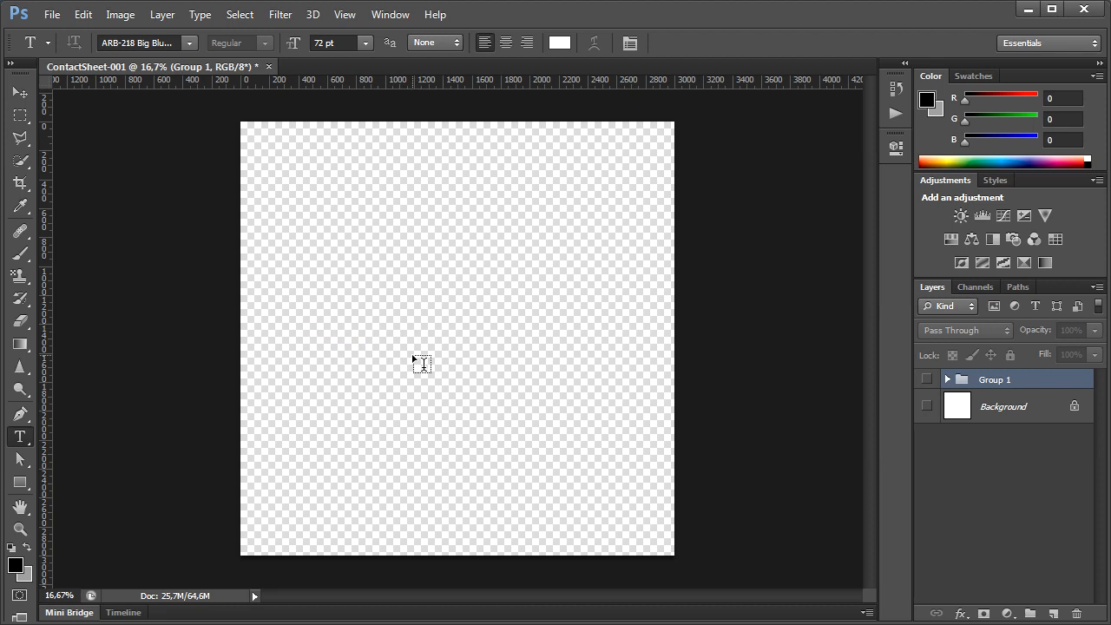
left_click(401, 361)
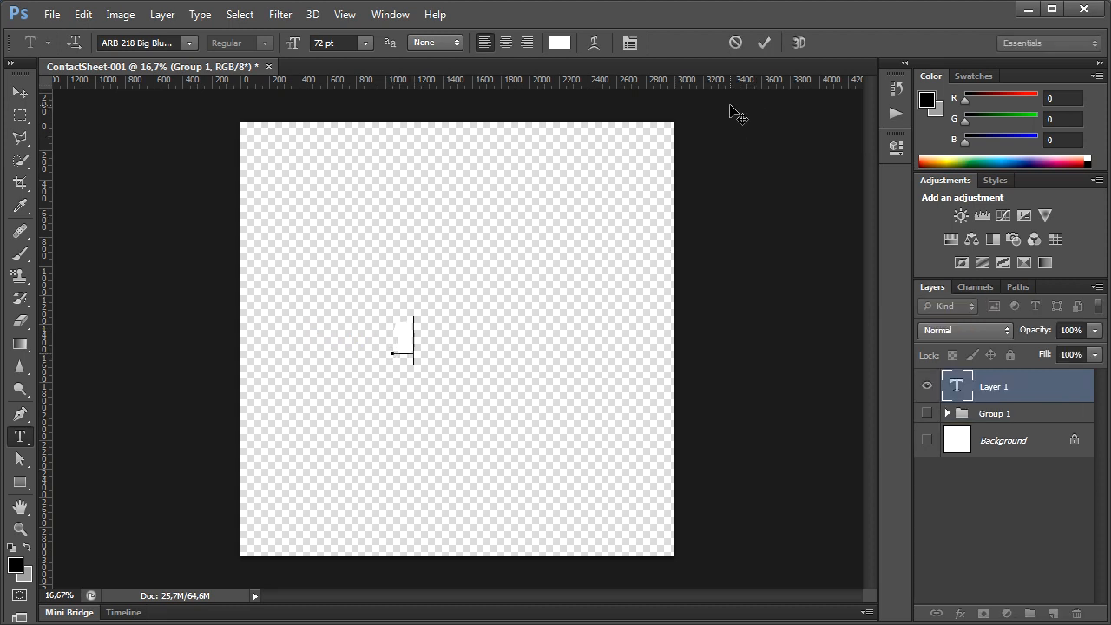
left_click(766, 43)
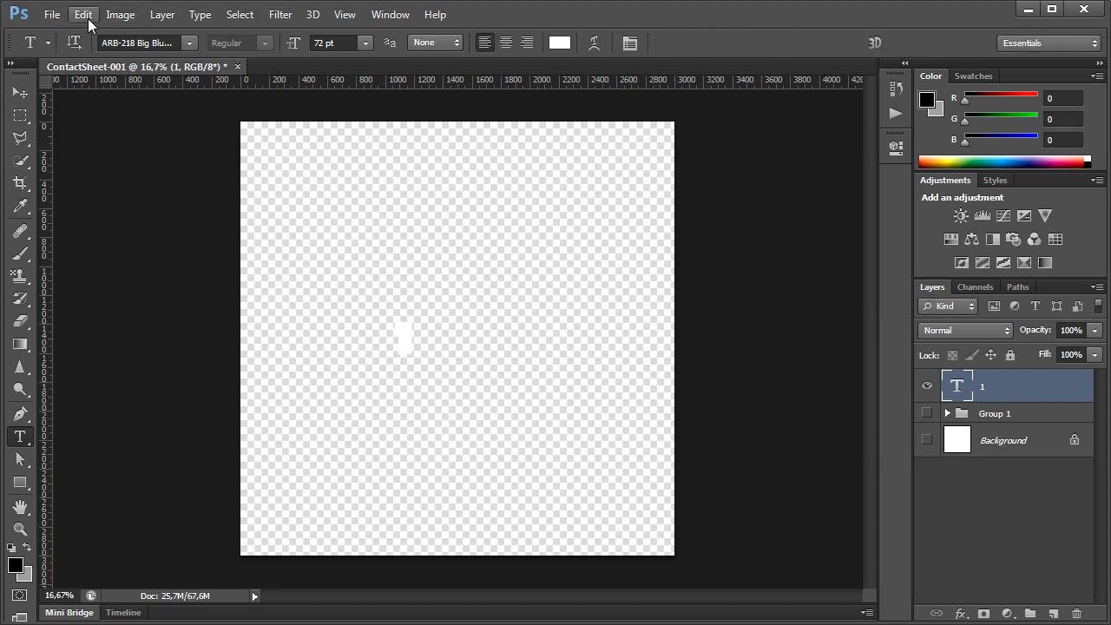
- Scale the number 1 proportionally to about 1046% with Free Transform and place it around the canvas centre
key("ctrl+t")
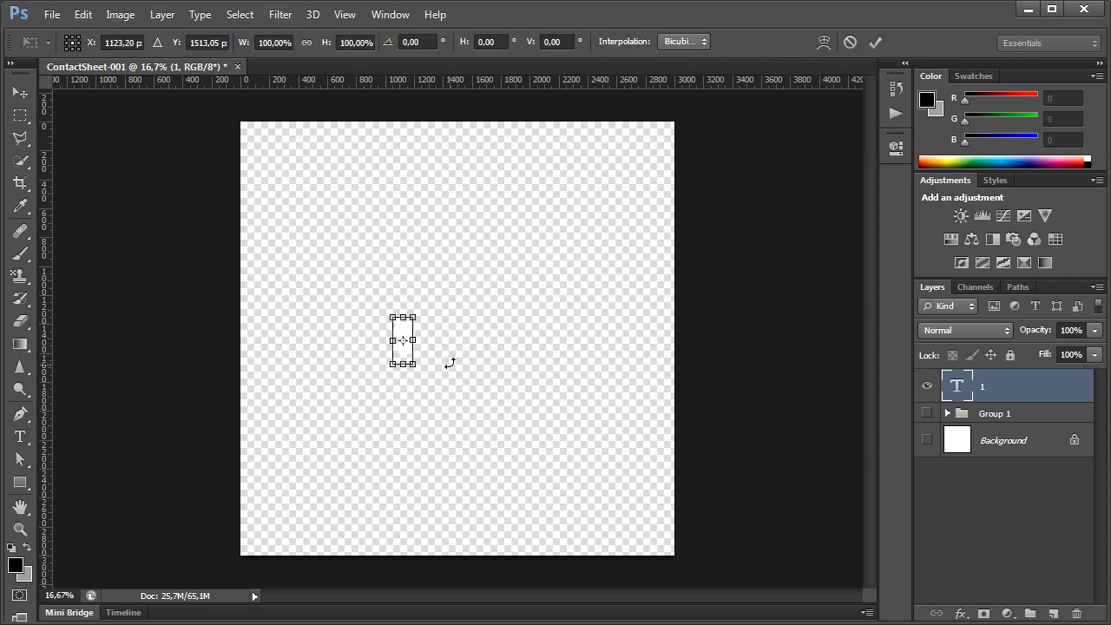
left_click_drag(413, 364, 609, 529)
scroll(607, 519, "down", 2)
left_click_drag(425, 326, 334, 230)
mouse_move(479, 451)
left_mouse_down()
mouse_move(489, 461)
mouse_move(475, 440)
left_mouse_up()
left_click_drag(461, 340, 490, 358)
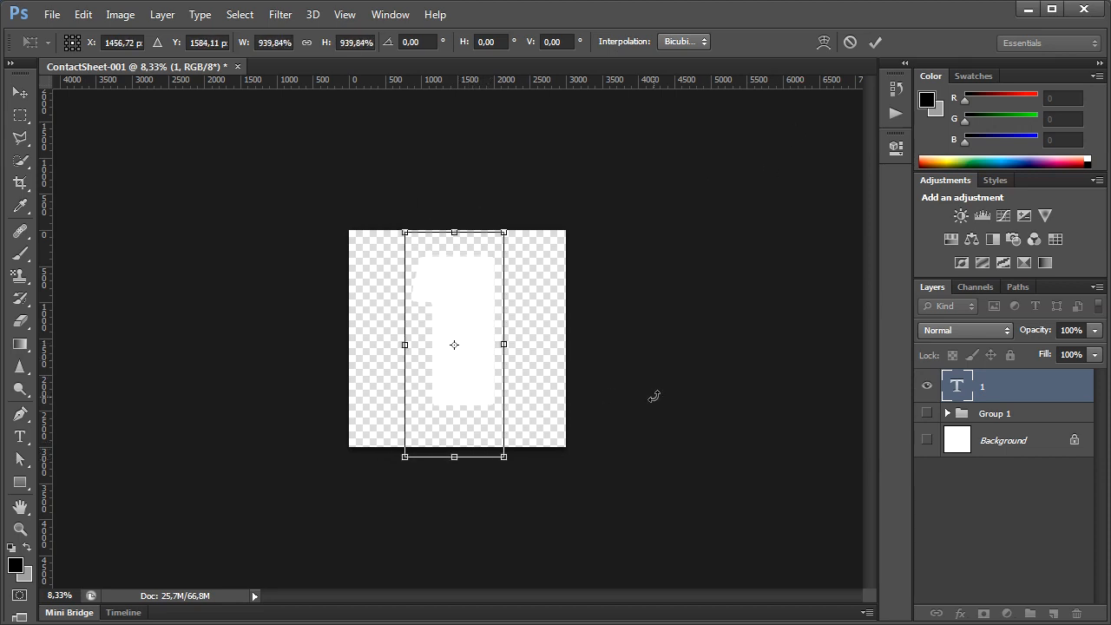
scroll(593, 504, "up", 2)
left_click_drag(549, 573, 576, 585)
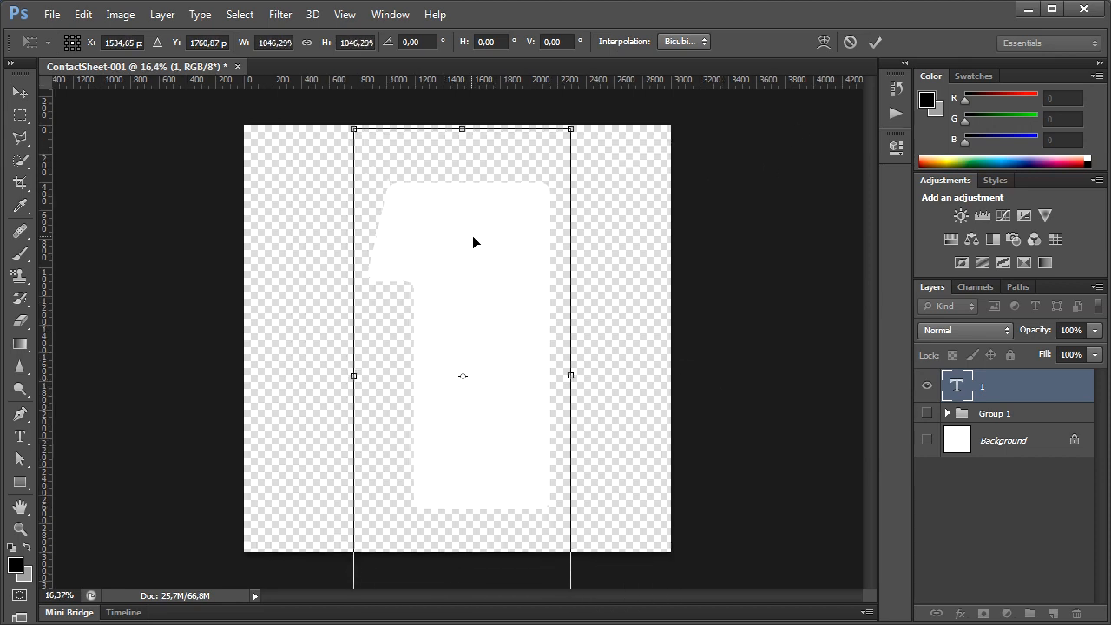
key("Return")
- Hide the 1 text layer and add a white 72 pt number 5 as a separate text layer mid-canvas
left_click(926, 388)
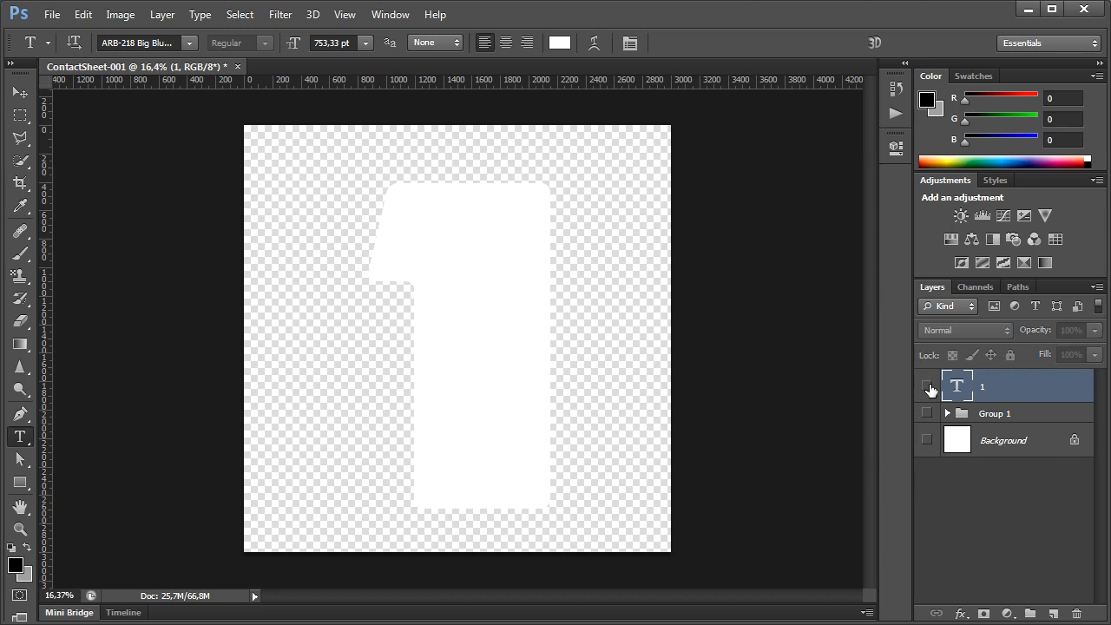
left_click(434, 335)
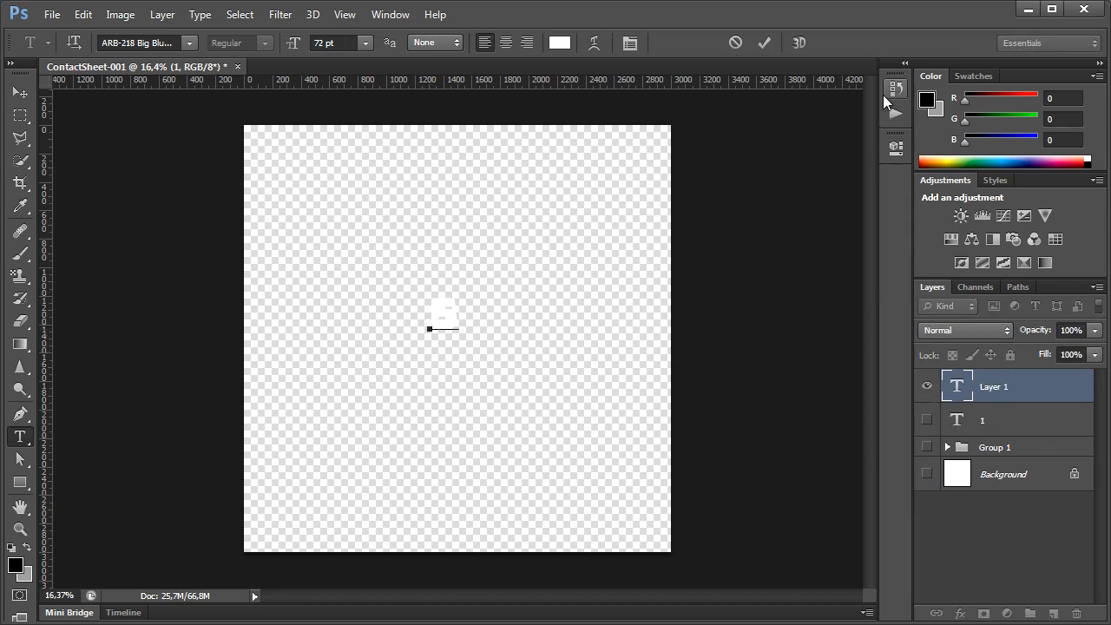
left_click(764, 42)
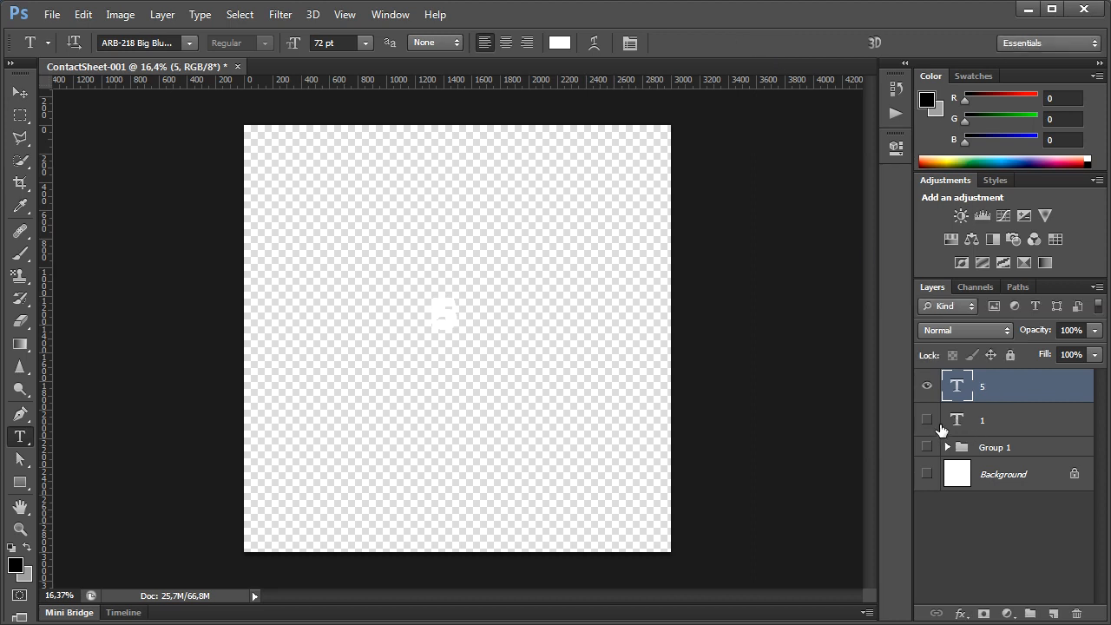
- Show the 1 text layer instead of the 5 and set its font size to 920 pt
left_click(951, 424)
left_click(925, 421)
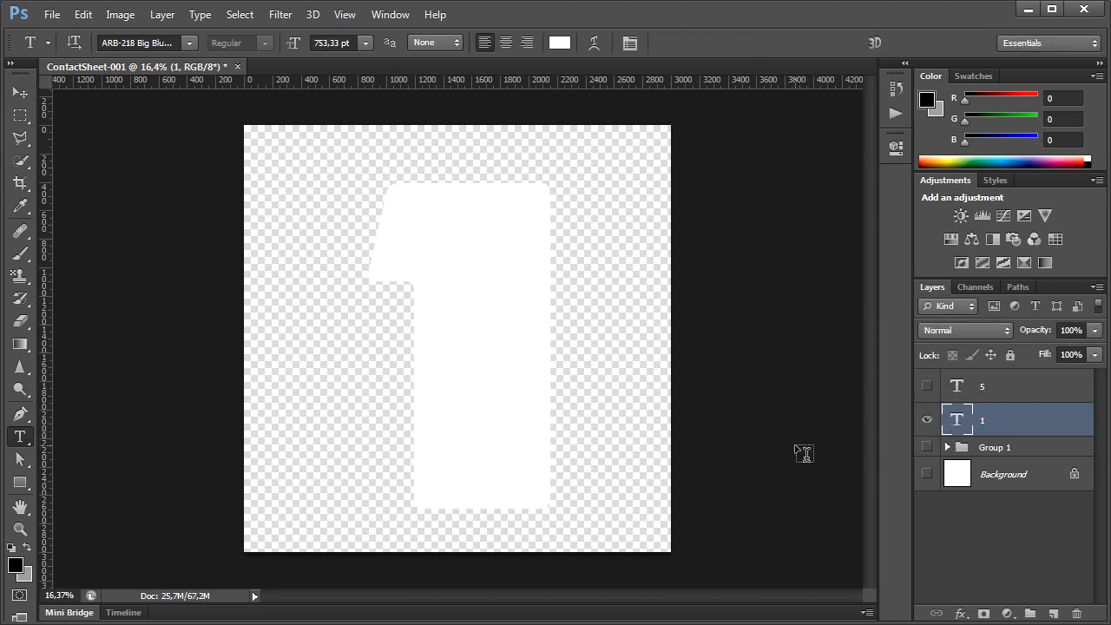
key("ctrl+t")
key("Escape")
double_click(501, 204)
left_click_drag(341, 43, 272, 47)
type("940")
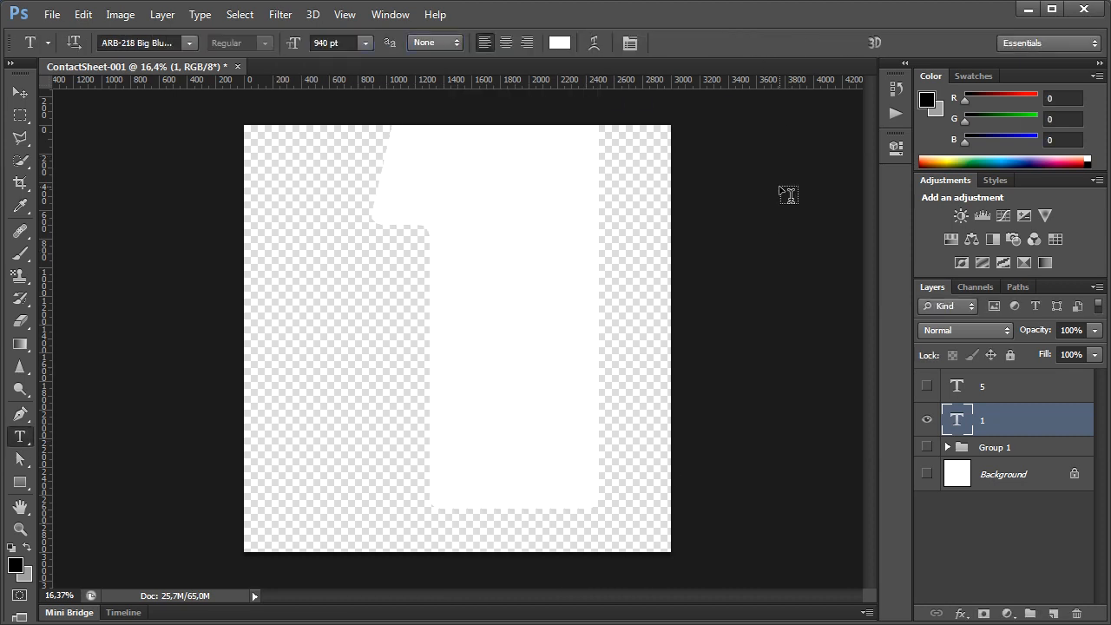
key("ctrl+t")
type("93")
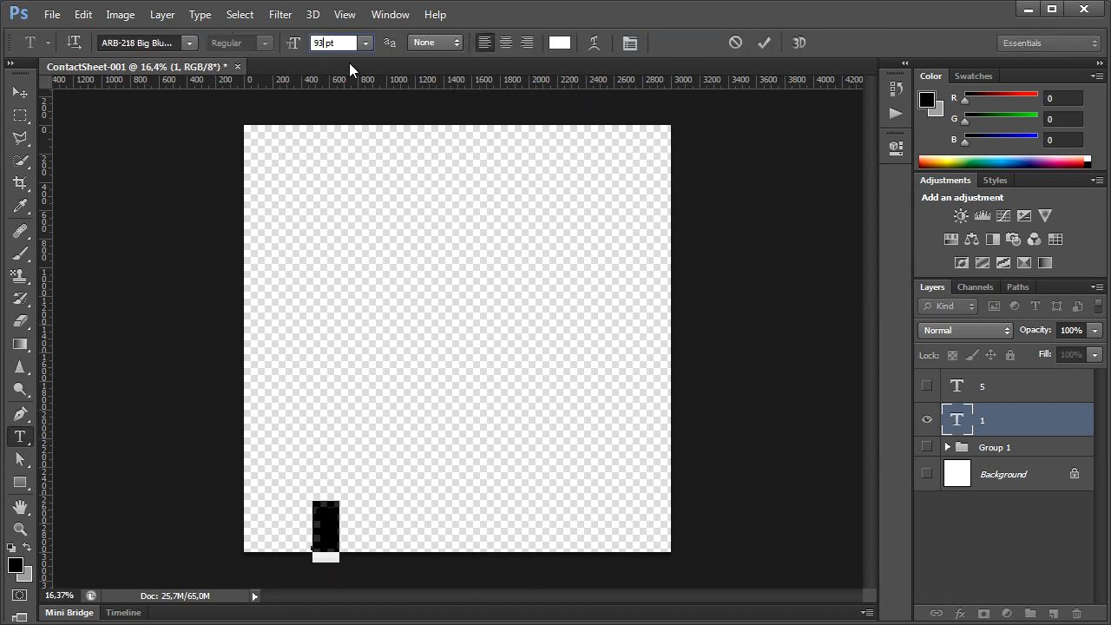
type("0")
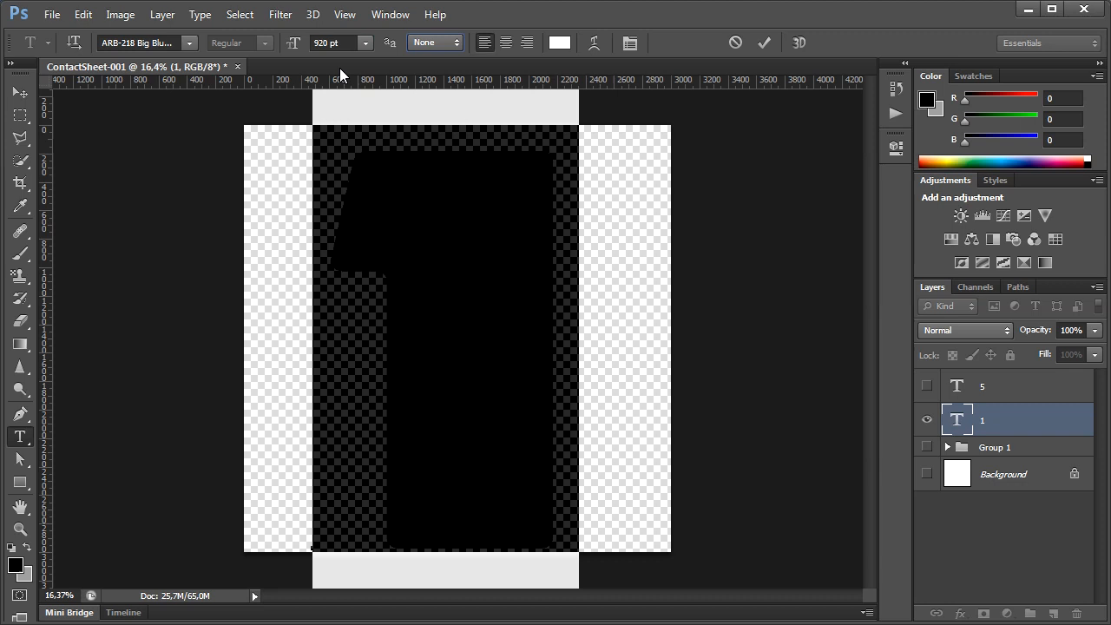
- Nudge the enlarged number 1 upward to even out its margins above and below on the canvas
key("ctrl+t")
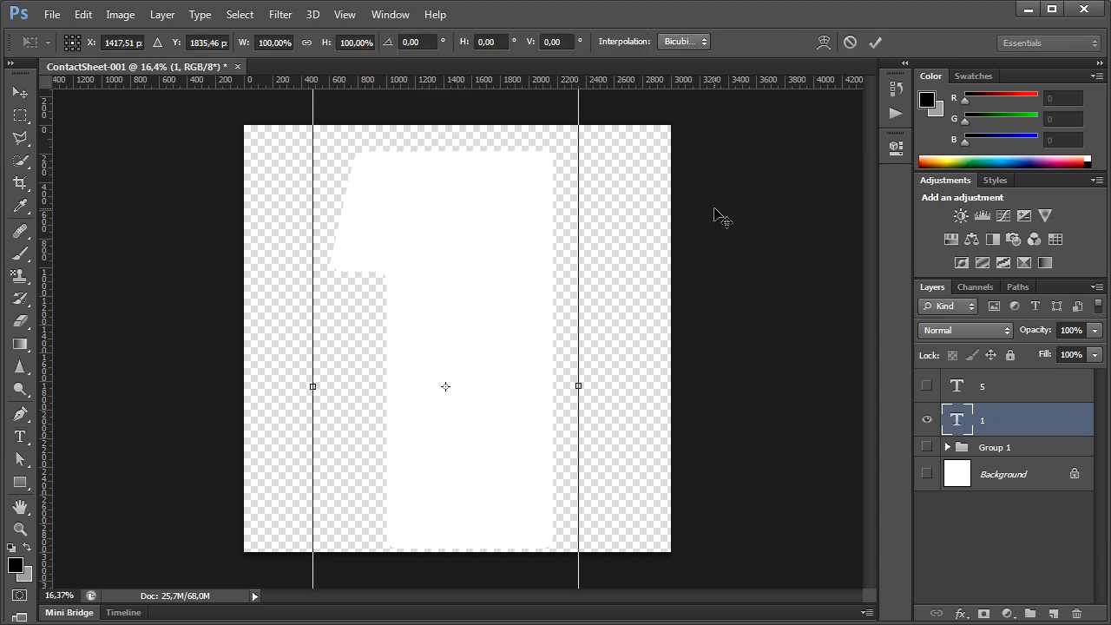
key("Up")
key("Up")
key("Up")
key("Up")
key("Up")
key("Up")
key("Up")
key("Up")
key("Up")
key("Up")
key("Up")
key("Up")
key("Up")
key("Return")
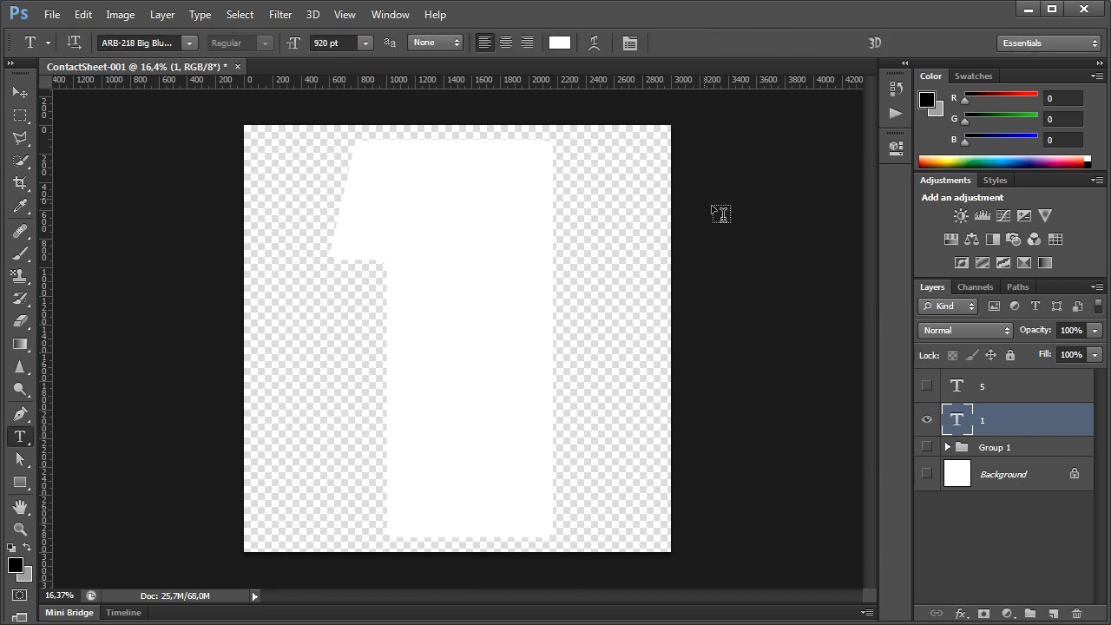
- Show the 5 text layer instead of the 1 and set its font size to 920 pt
left_click(962, 392)
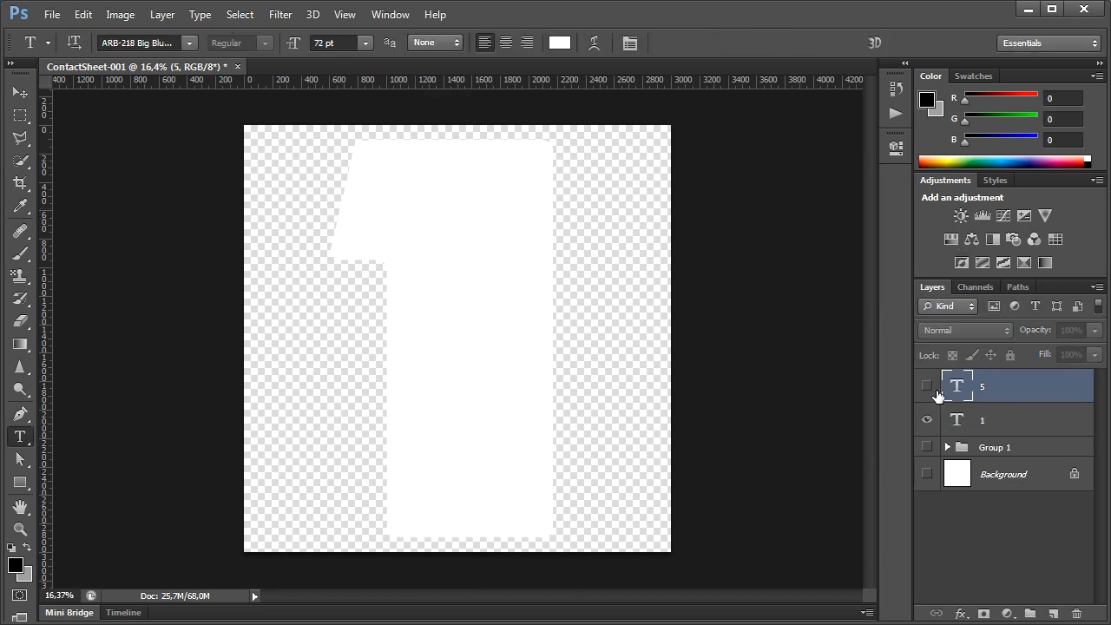
left_click(926, 391)
left_click(927, 422)
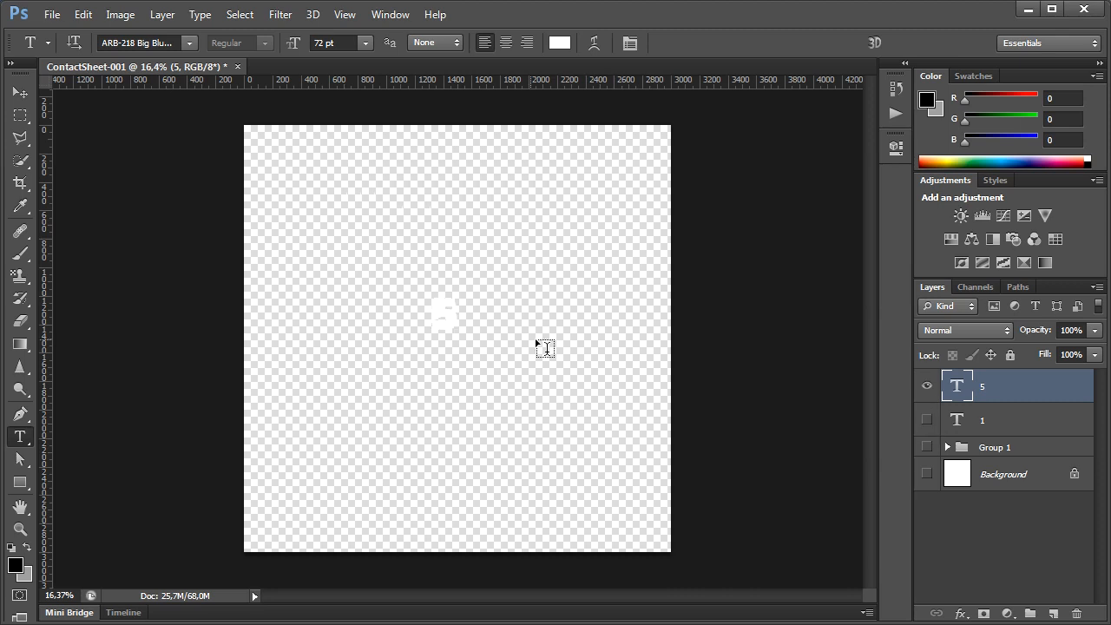
left_click(457, 323)
key("ctrl+Return")
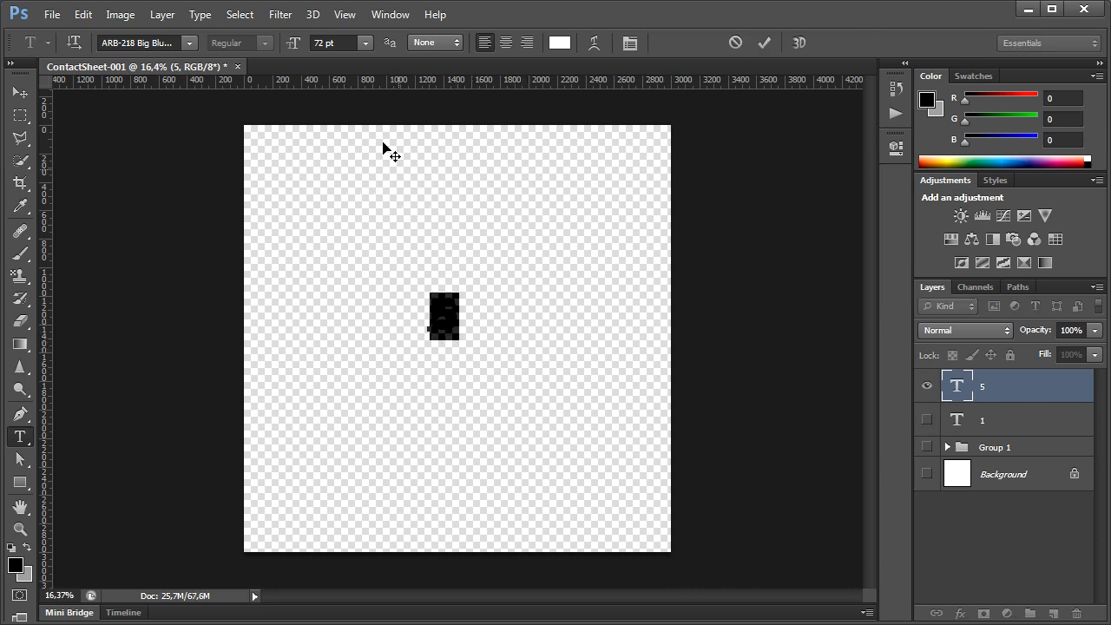
left_click_drag(324, 40, 267, 45)
type("920")
key("Return")
key("ctrl+Return")
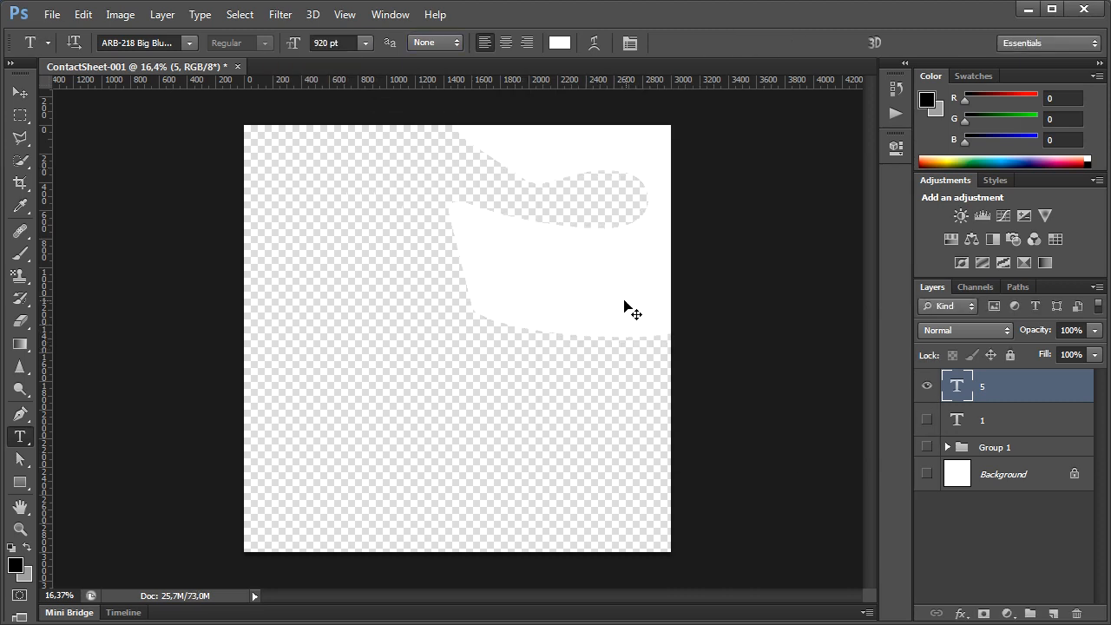
- Move the enlarged number 5 to the centre of the canvas with Free Transform
key("ctrl+t")
left_click_drag(628, 293, 479, 501)
key("Return")
- Check the numbers 1 and 5 in turn on the canvas and hide both text layers
left_click(925, 420)
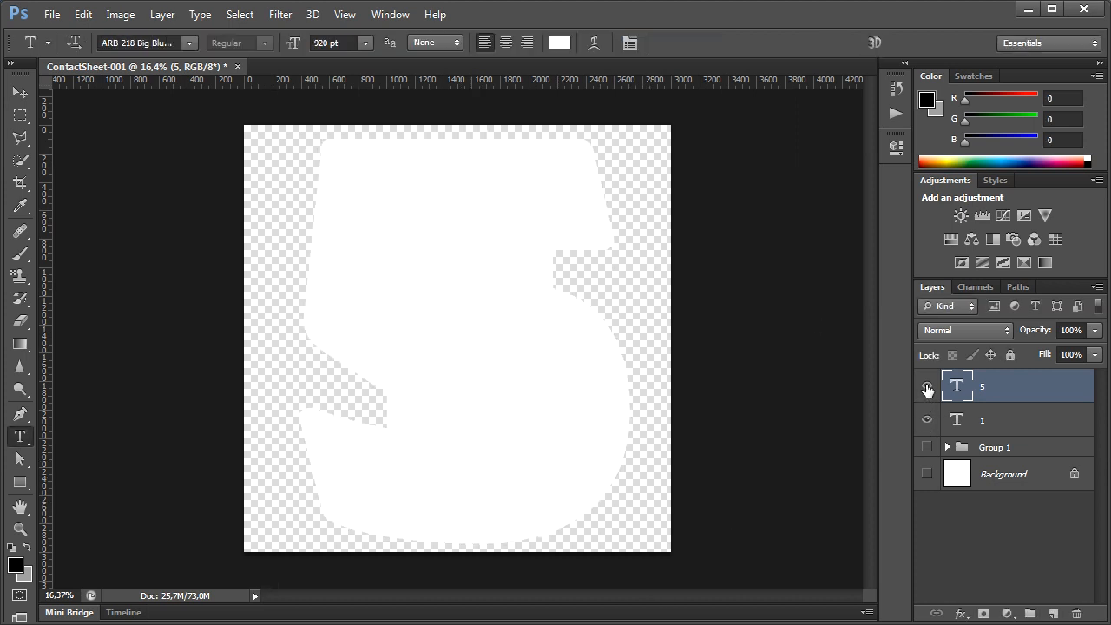
left_click(926, 385)
left_click(957, 422)
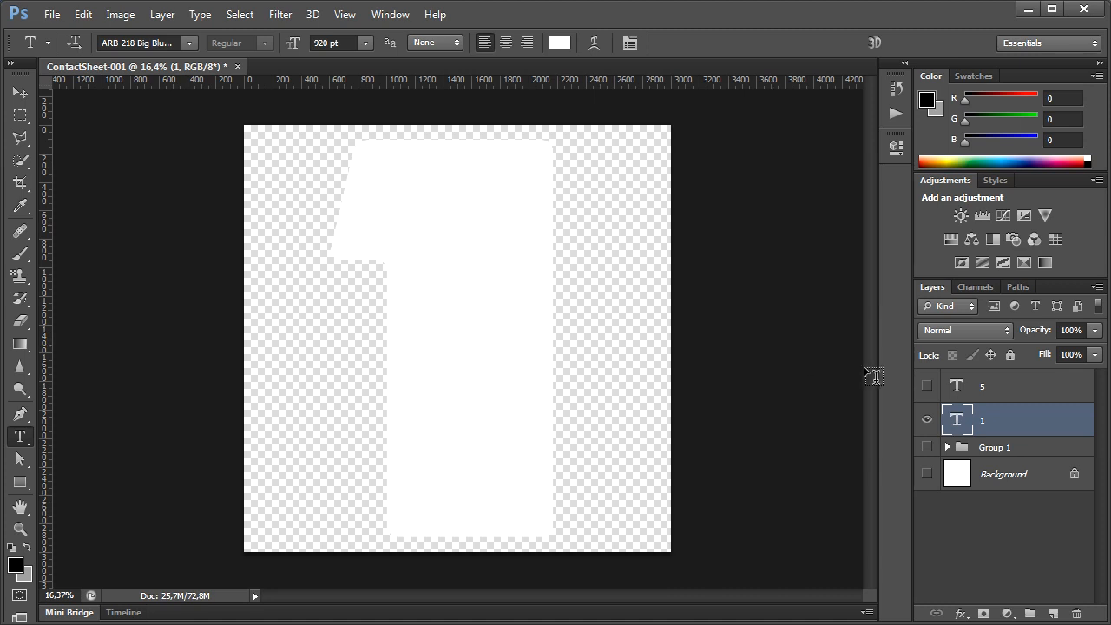
left_click(927, 387)
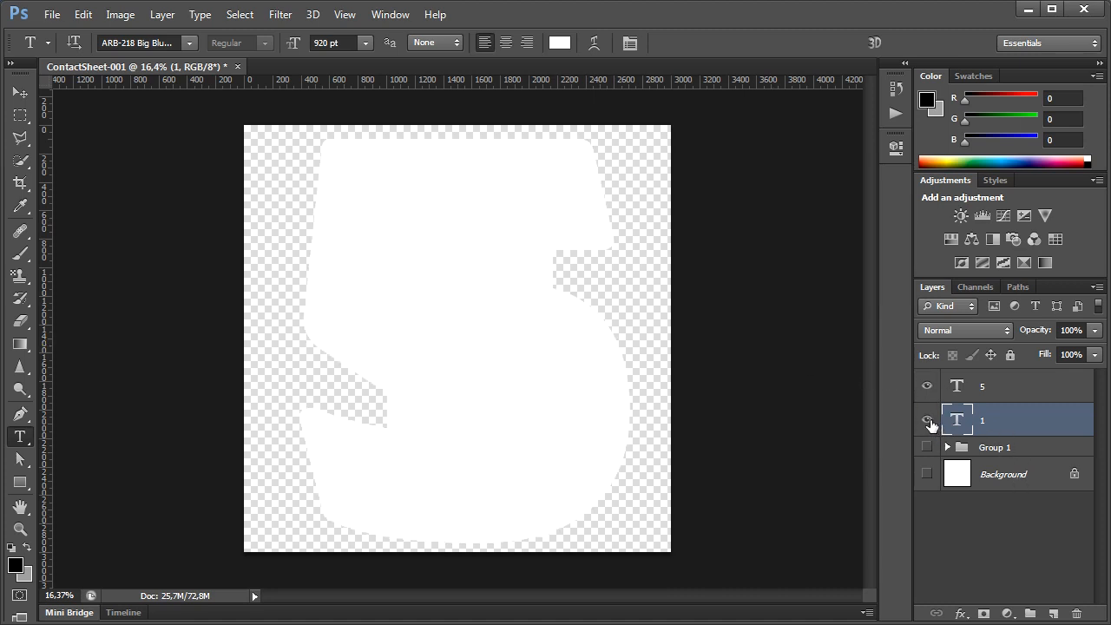
left_click(926, 386)
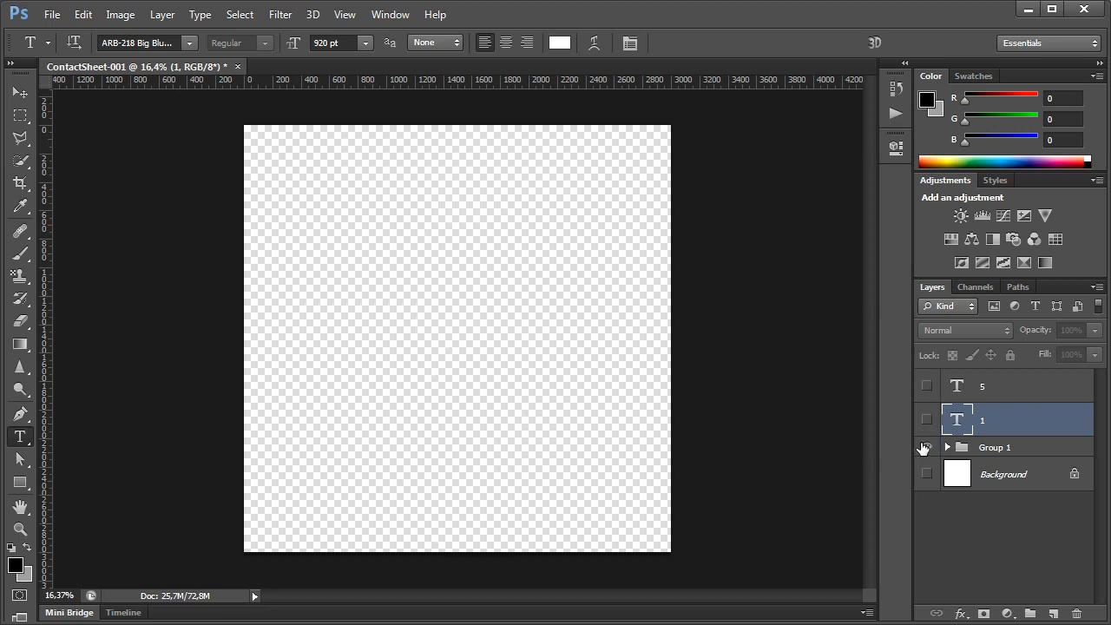
- Show the grid of squares in Group 1 and duplicate the group
left_click(926, 447)
left_click(997, 452)
key("ctrl+j")
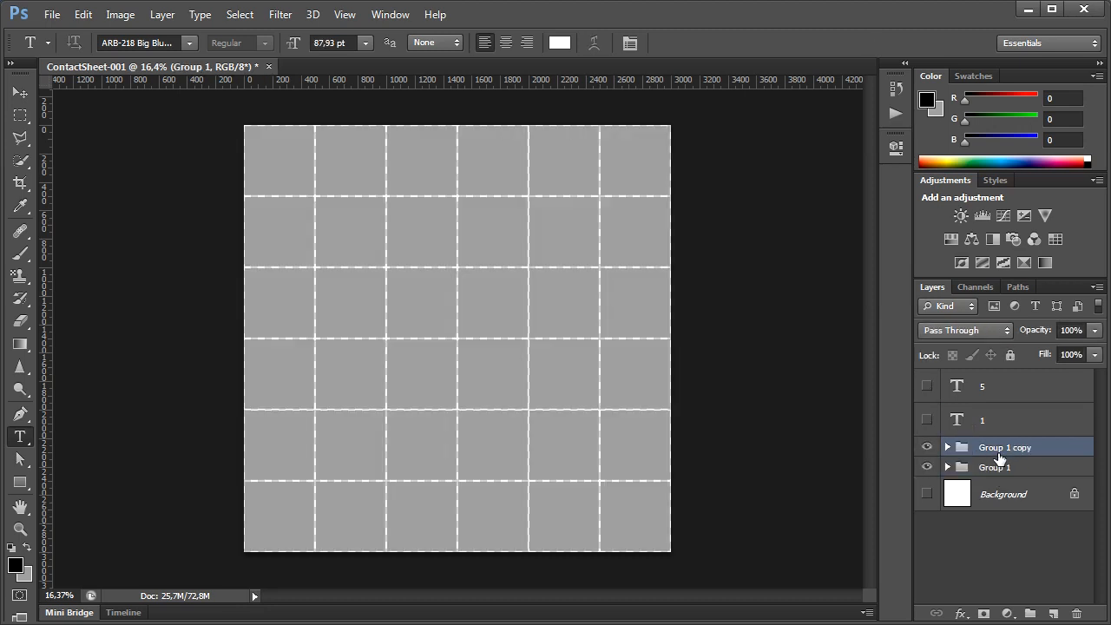
- Rename the duplicated grid group as 5 and the original Group 1 as 1
double_click(999, 448)
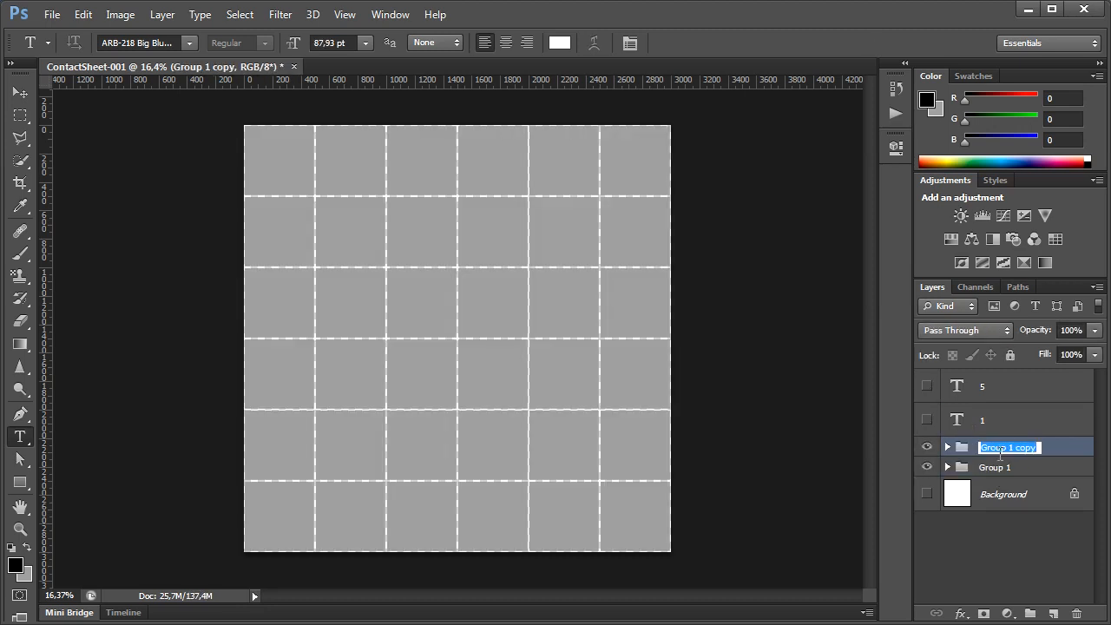
type("5")
key("Return")
double_click(990, 469)
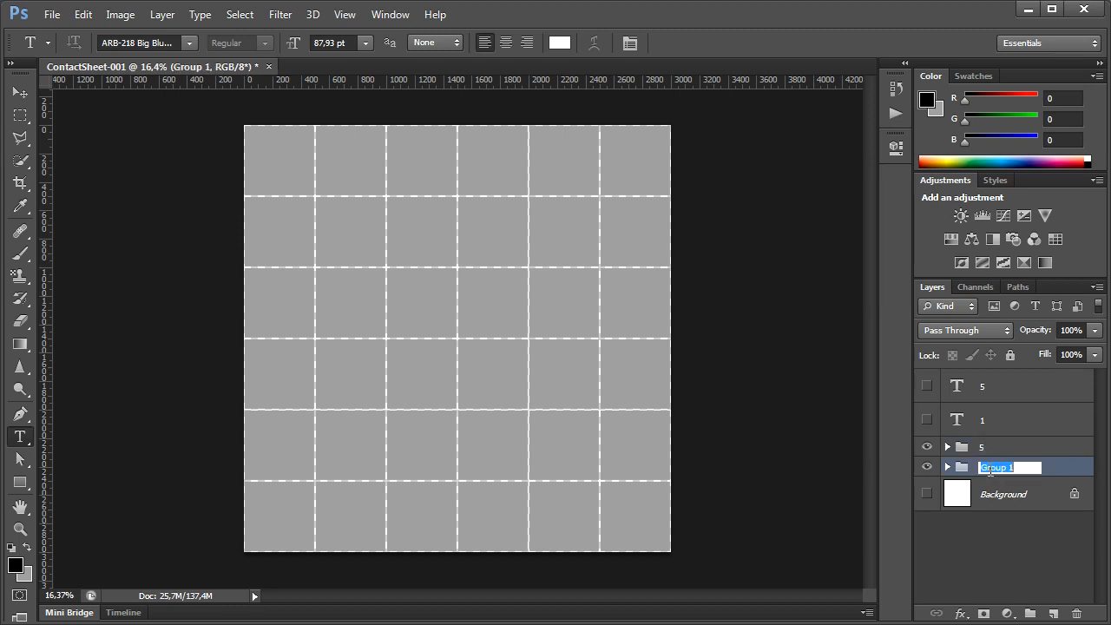
type("1")
key("Return")
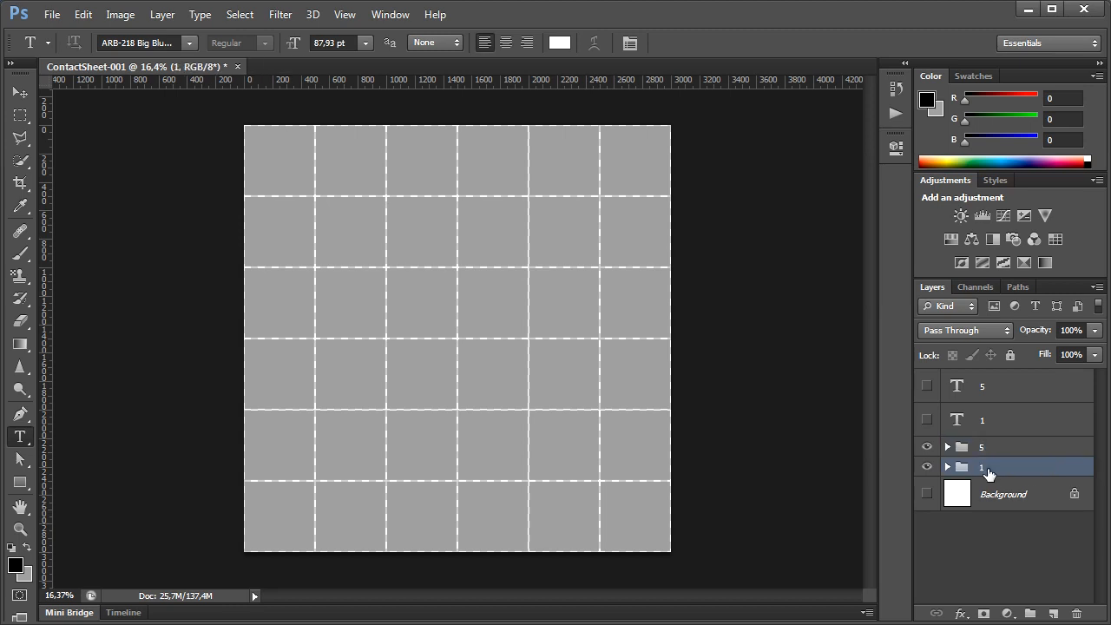
- Mask the 1 group with a selection loaded from the 1 text layer, keeping the text layer and the 5 group hidden
left_click(926, 420)
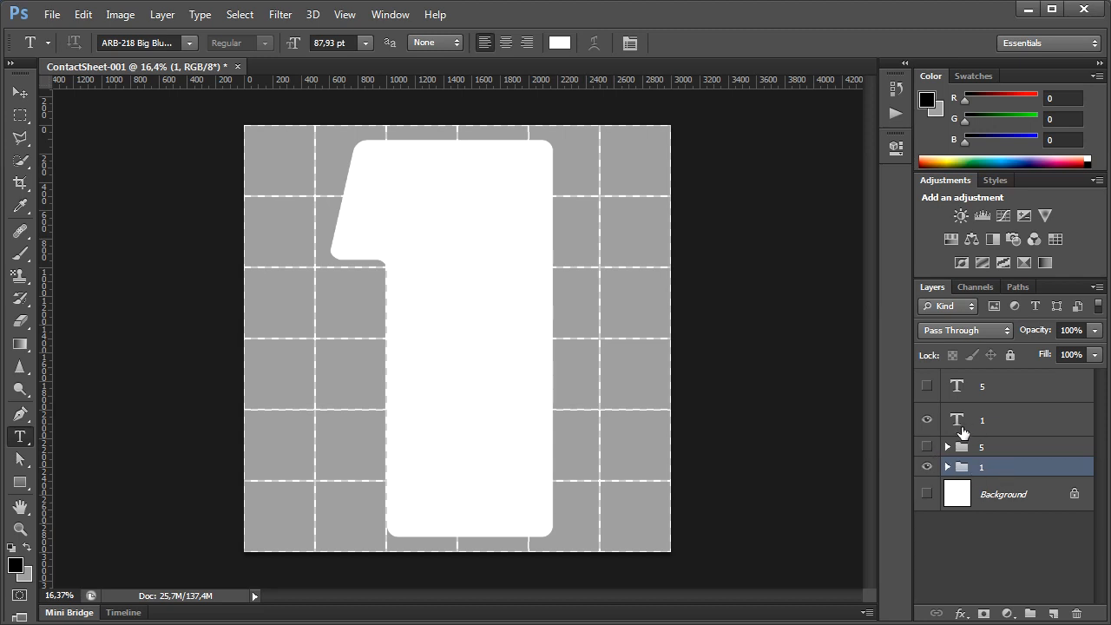
left_click(958, 422, "ctrl")
left_click(925, 420)
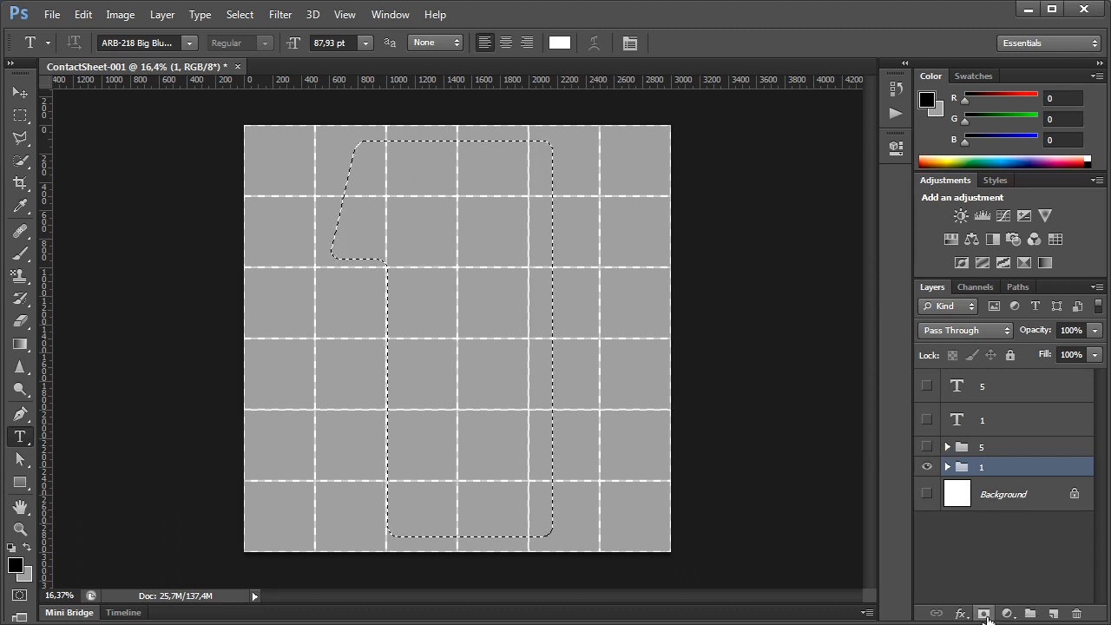
left_click(983, 614)
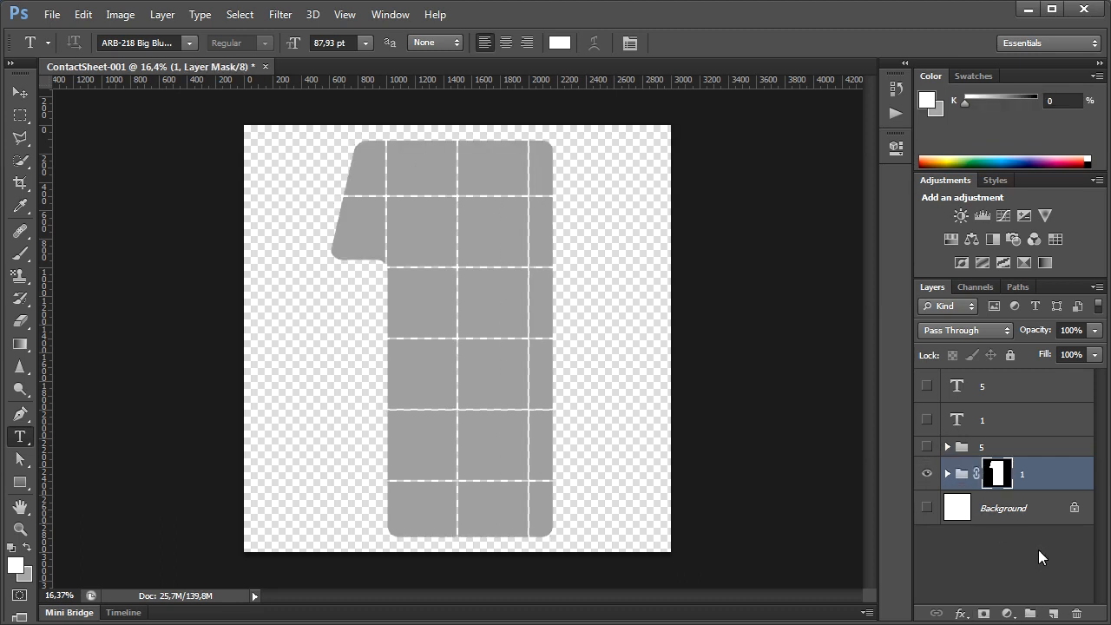
- Mask the 5 group with a selection loaded from the 5 text layer, hiding the 1 group and the text layer
left_click(926, 473)
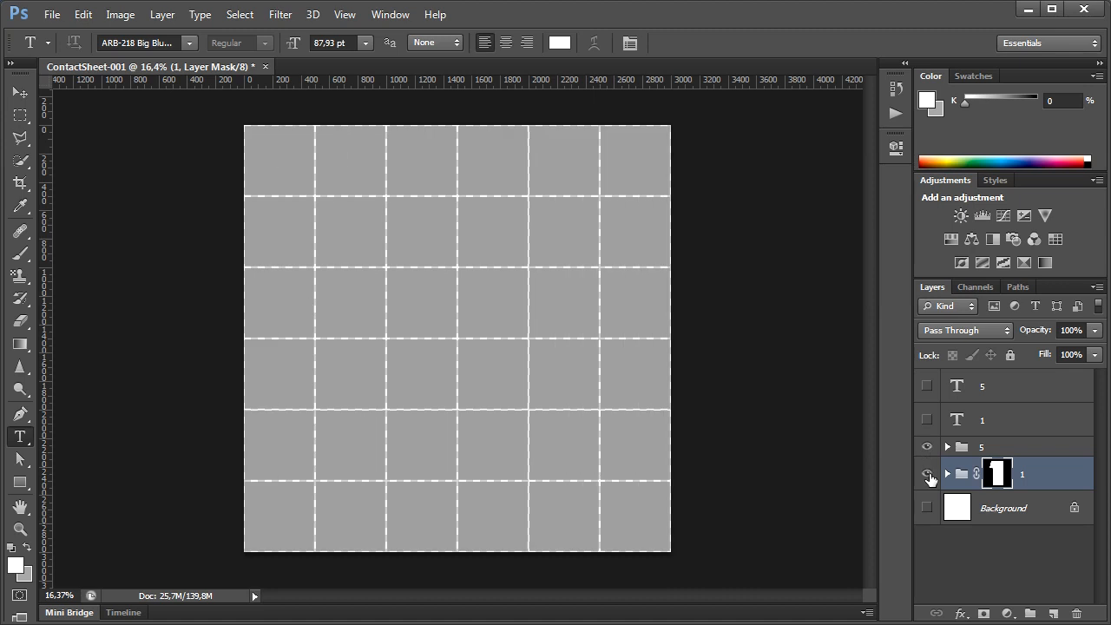
left_click(927, 386)
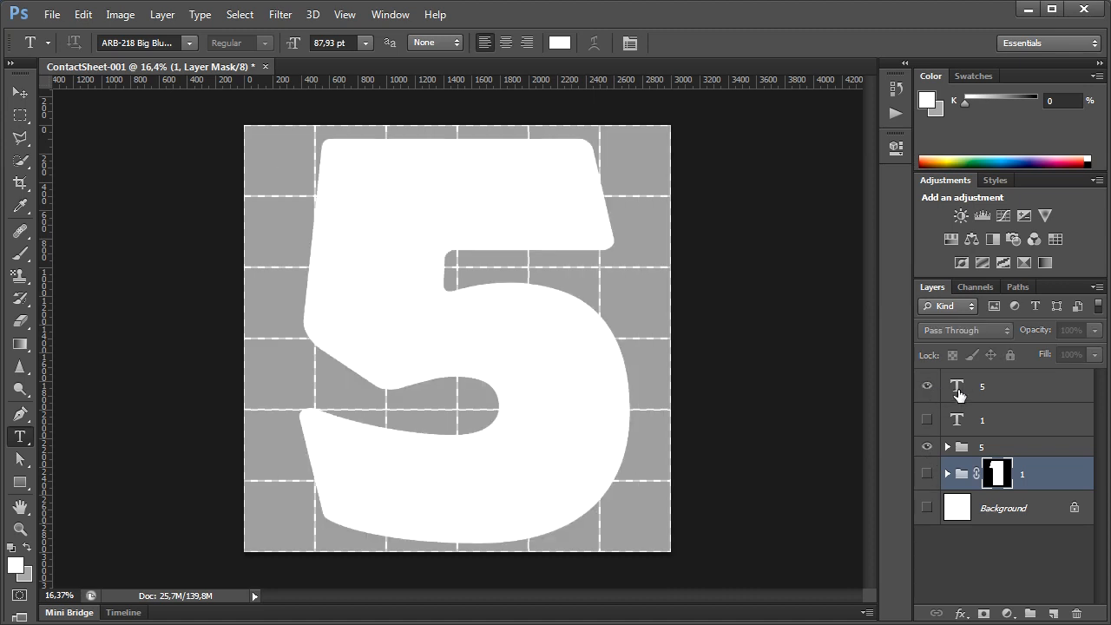
left_click(958, 390, "ctrl")
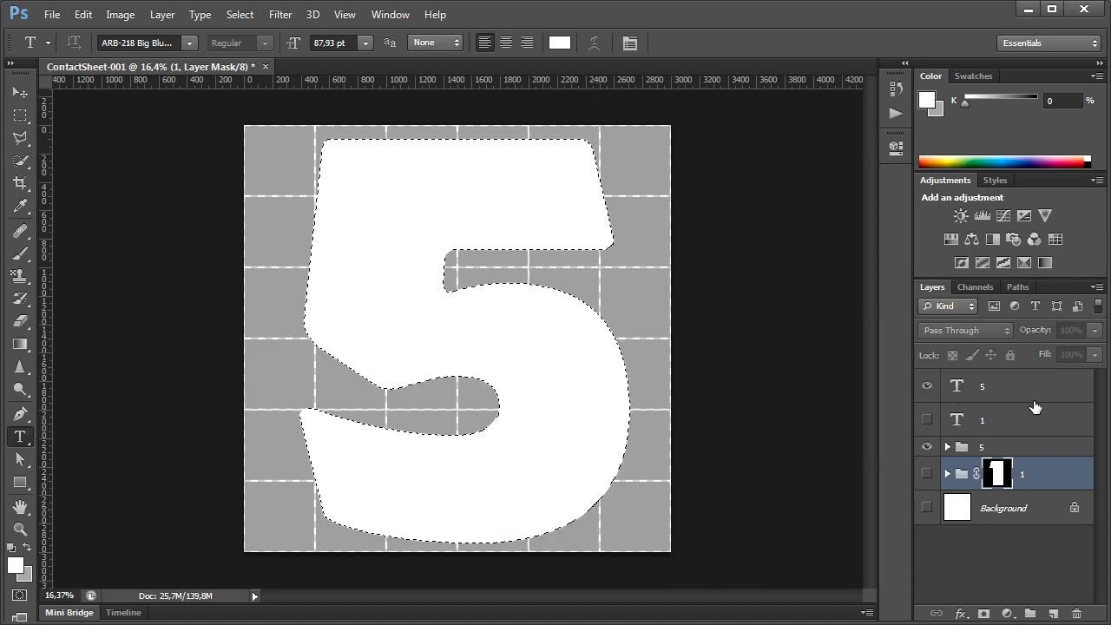
left_click(927, 386)
left_click(965, 453)
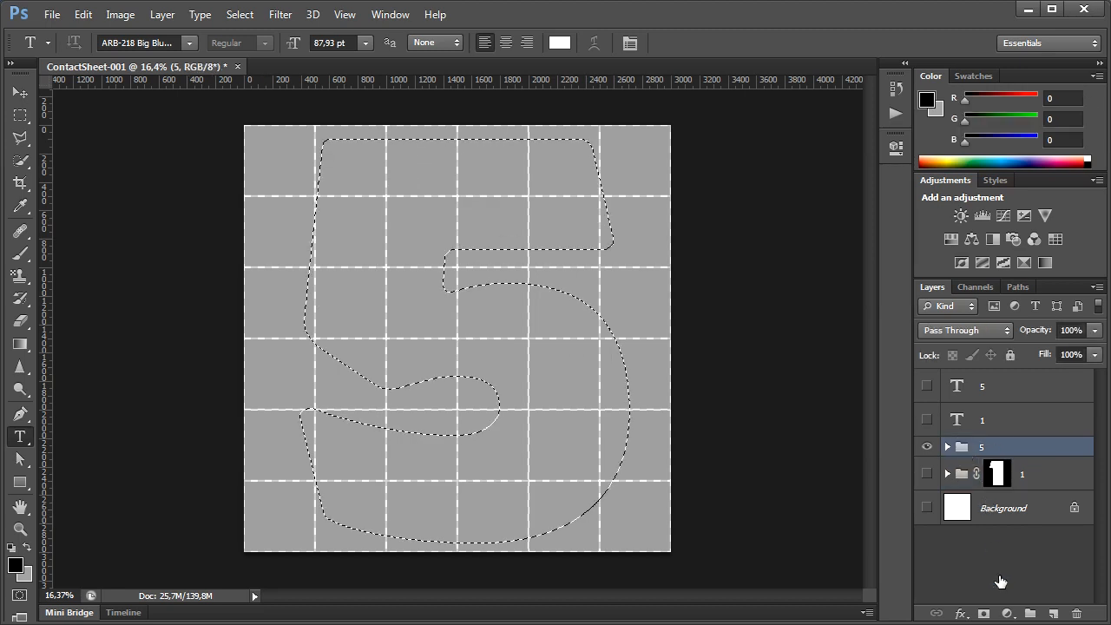
left_click(983, 614)
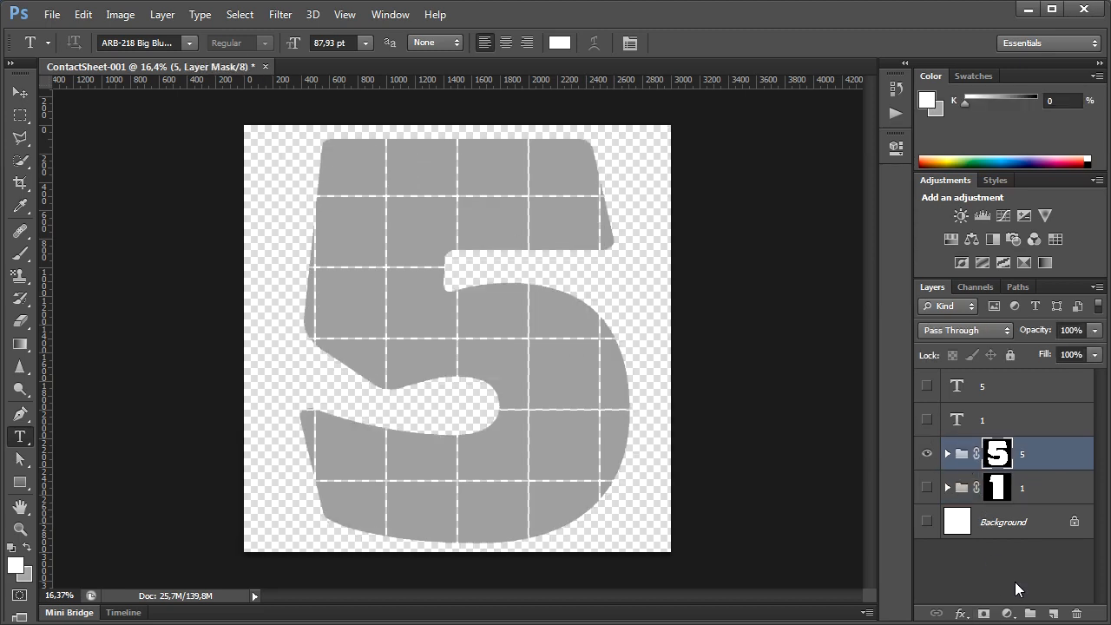
- Widen the canvas to 4500 pixels, anchored at the middle left so the extra space is added on the right
left_click(126, 17)
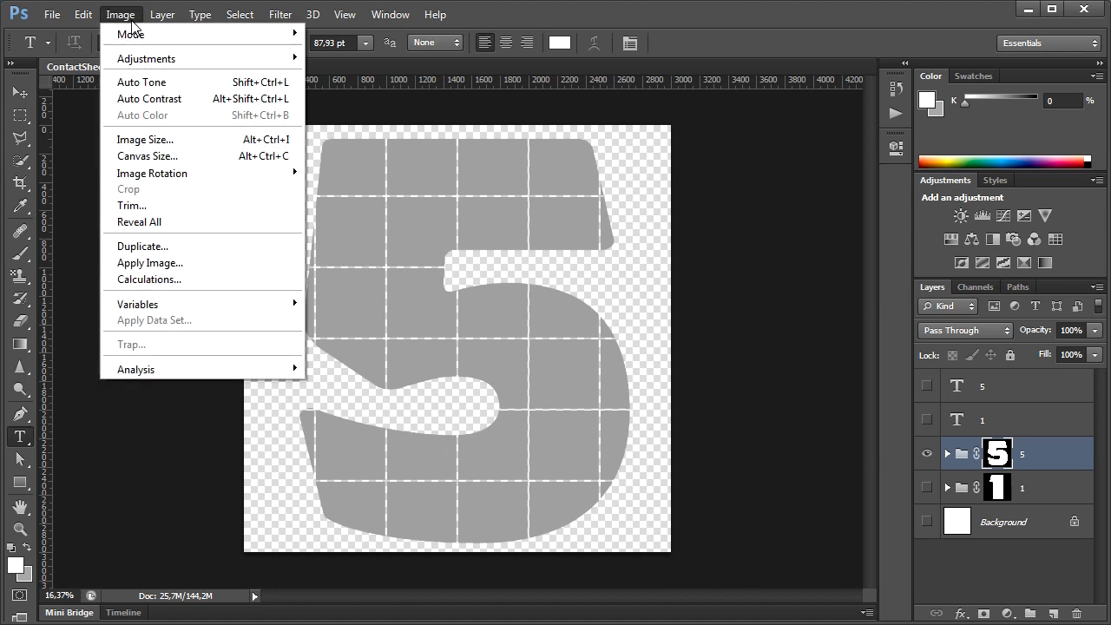
left_click(158, 157)
double_click(495, 309)
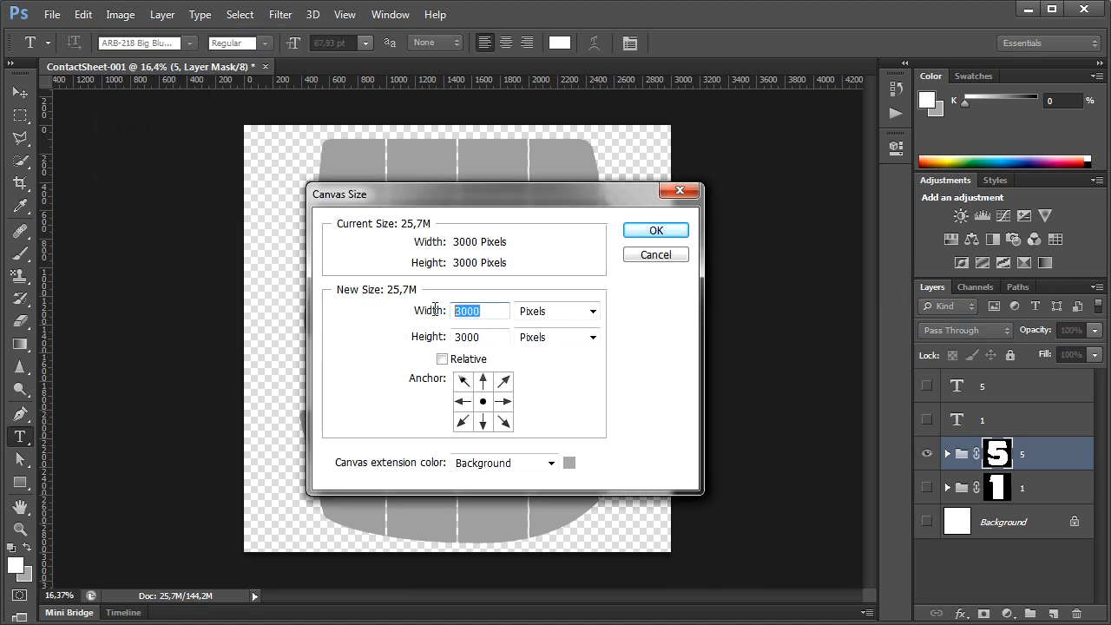
type("4500")
left_click(466, 402)
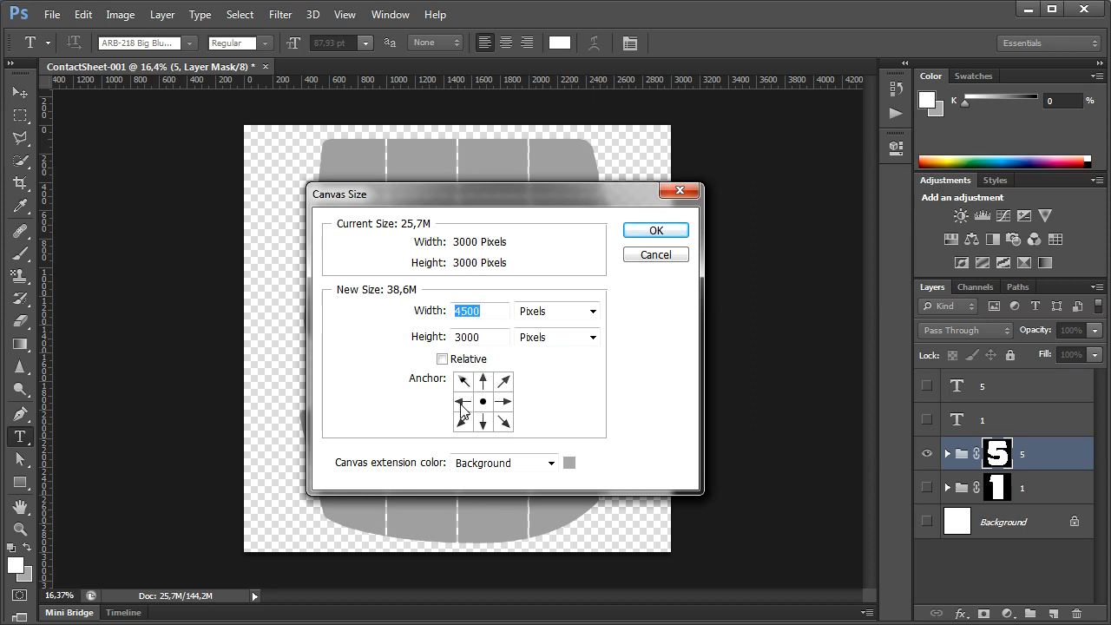
left_click(647, 229)
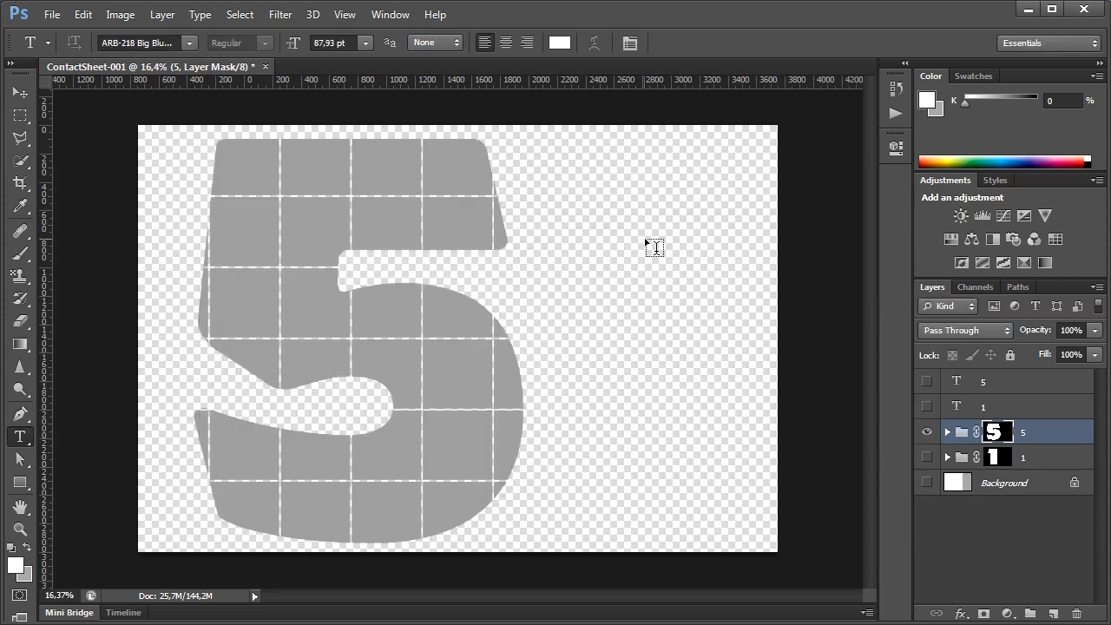
- Move the masked 5 group into the right part of the widened canvas and show the 1 group beside it
key("v")
left_click_drag(335, 340, 632, 337)
key("ctrl+z")
left_click(927, 457)
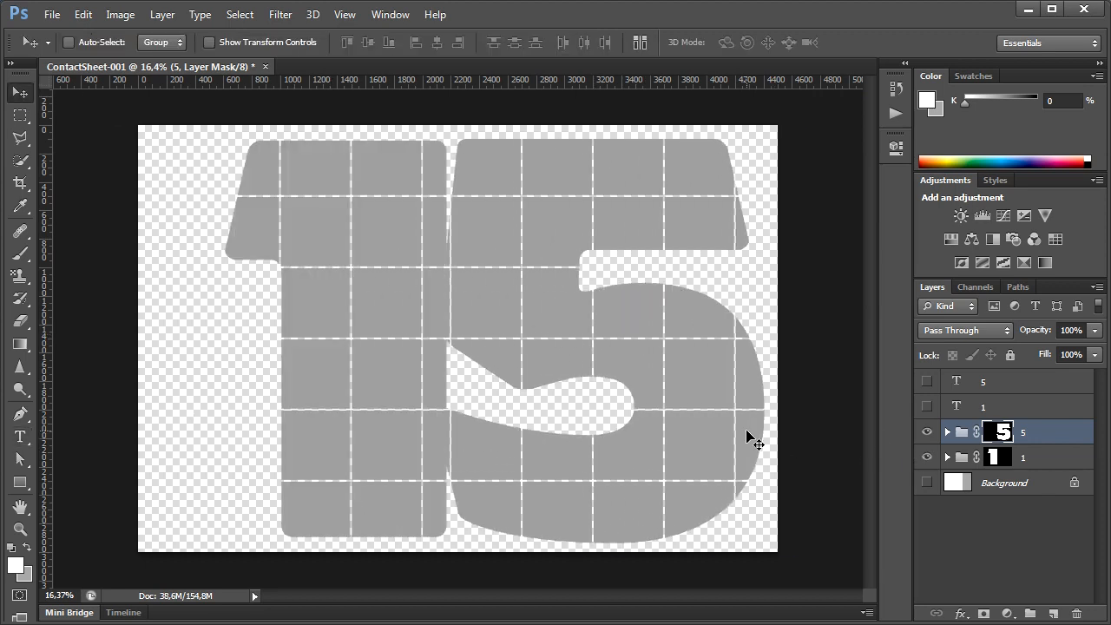
- Shift the 1 group toward the canvas's left edge and the 5 group slightly left, leaving a narrow gap between the numbers
left_click(962, 459)
left_click_drag(379, 351, 327, 349)
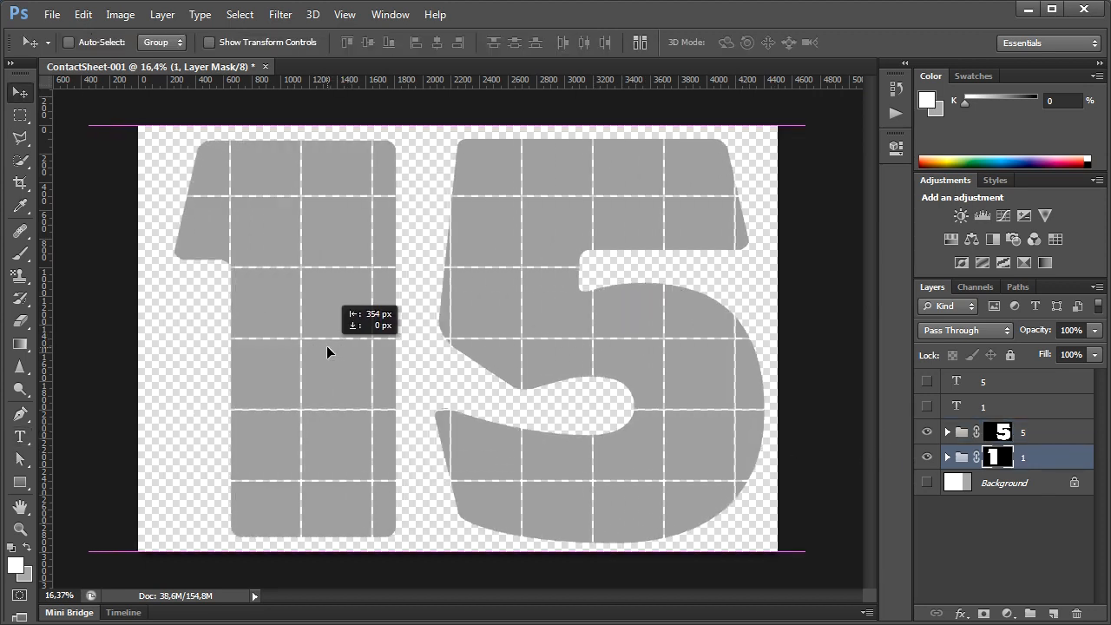
key("ctrl+z")
left_click_drag(406, 395, 344, 391)
left_click(939, 434)
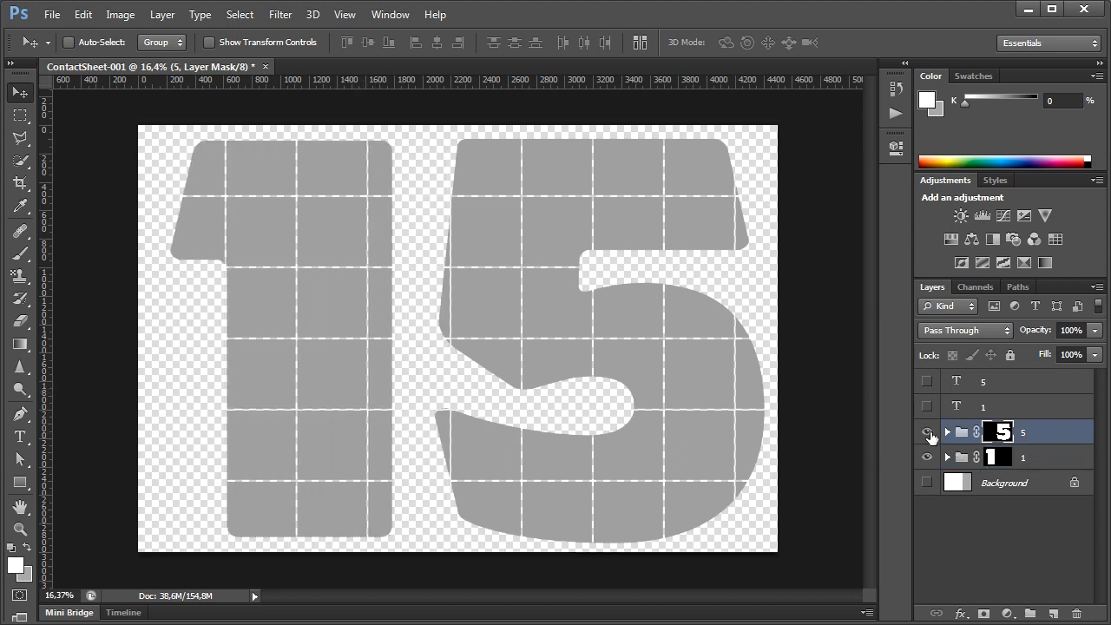
left_click_drag(685, 414, 665, 402)
key("ctrl+z")
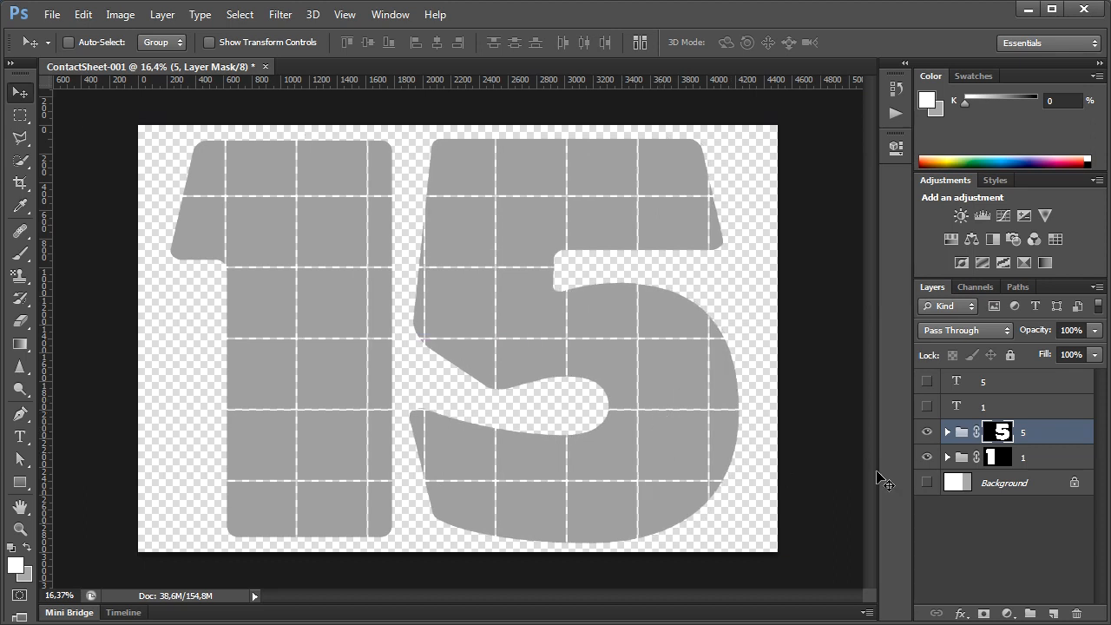
- Show the Background layer, fill it with white at 100% opacity, and save the document
left_click(957, 486)
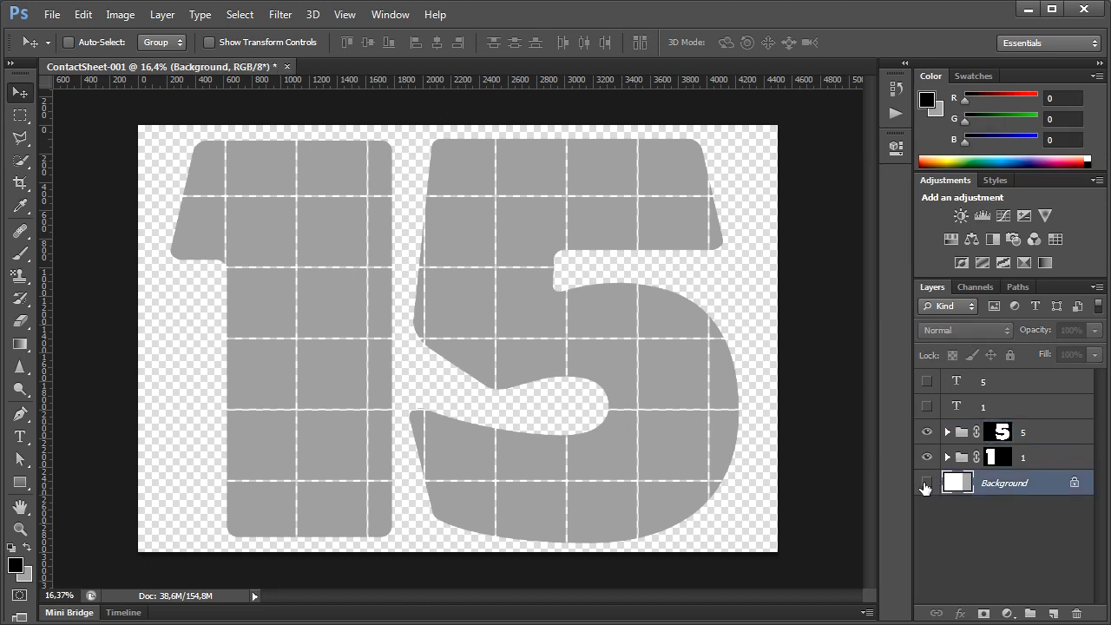
left_click(926, 483)
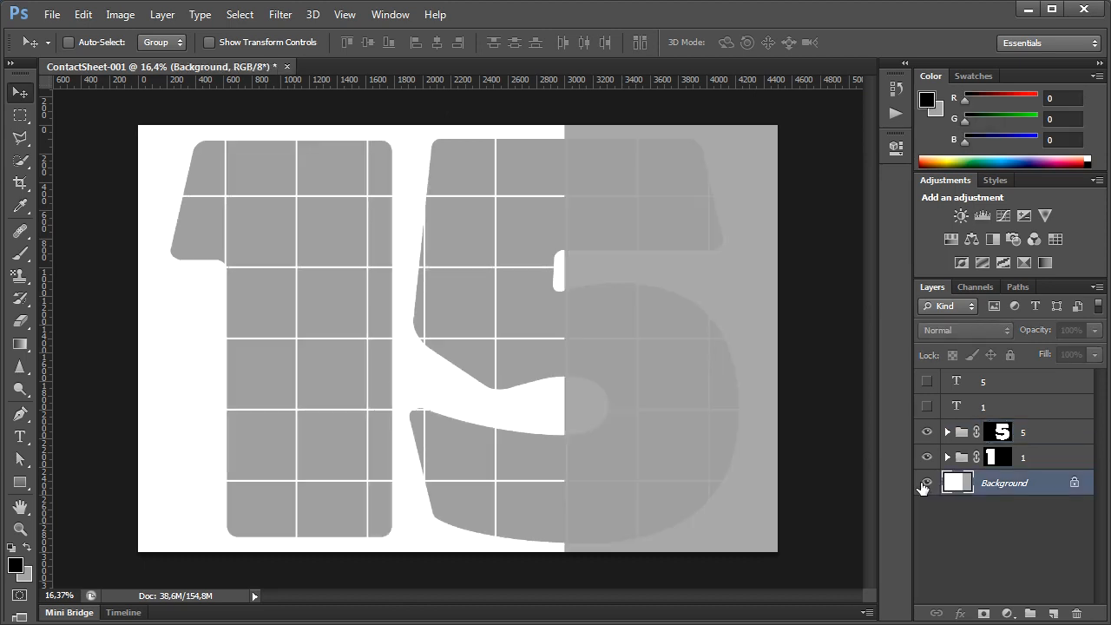
left_click(82, 15)
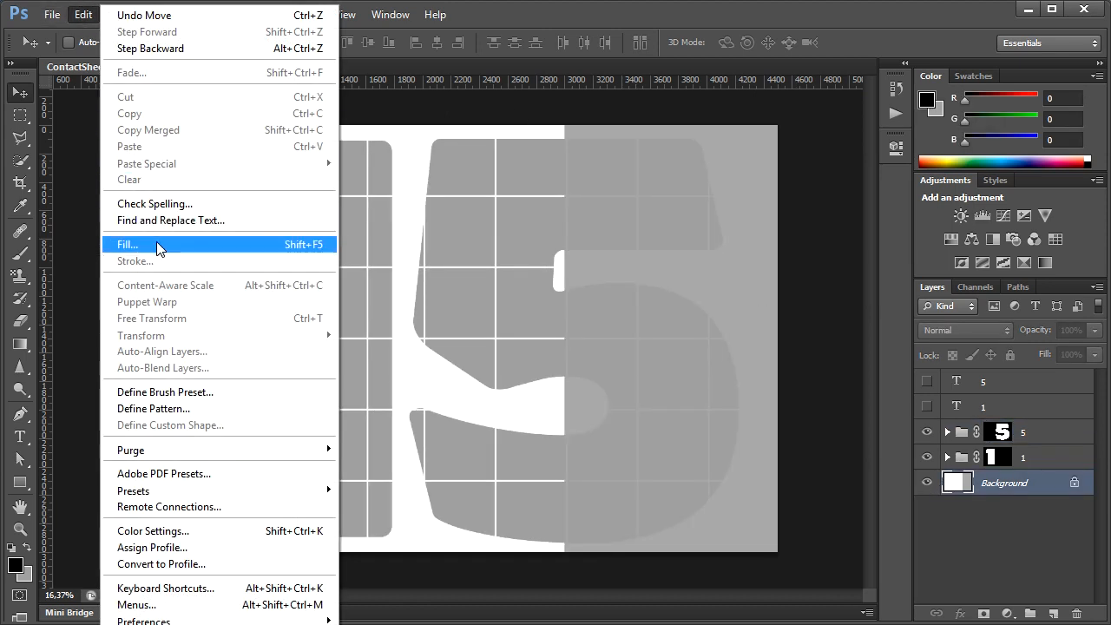
left_click(158, 244)
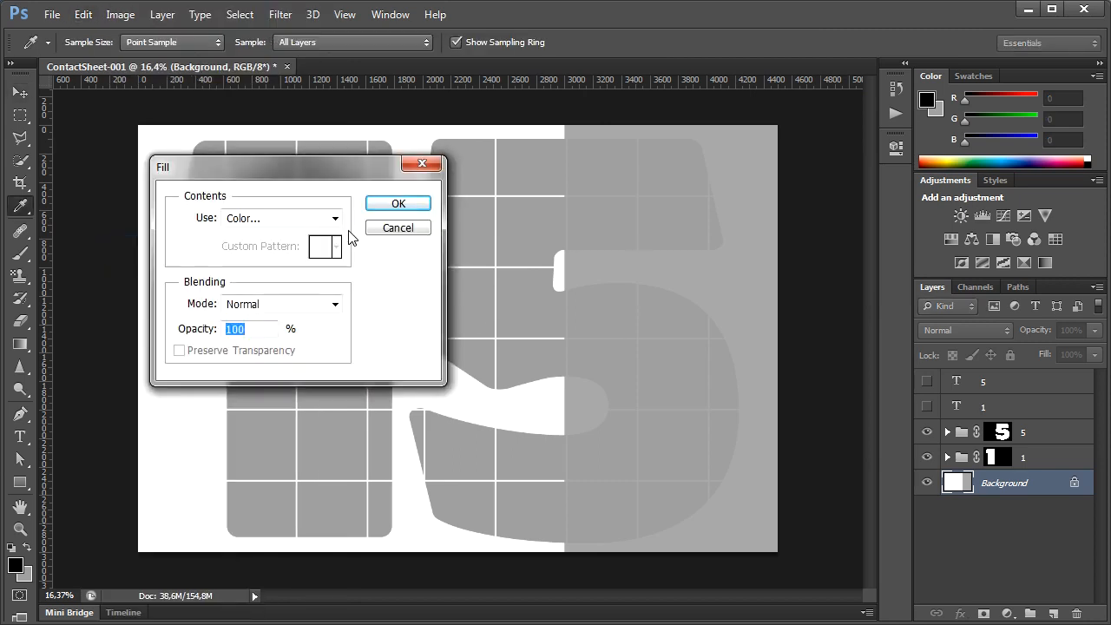
left_click(323, 218)
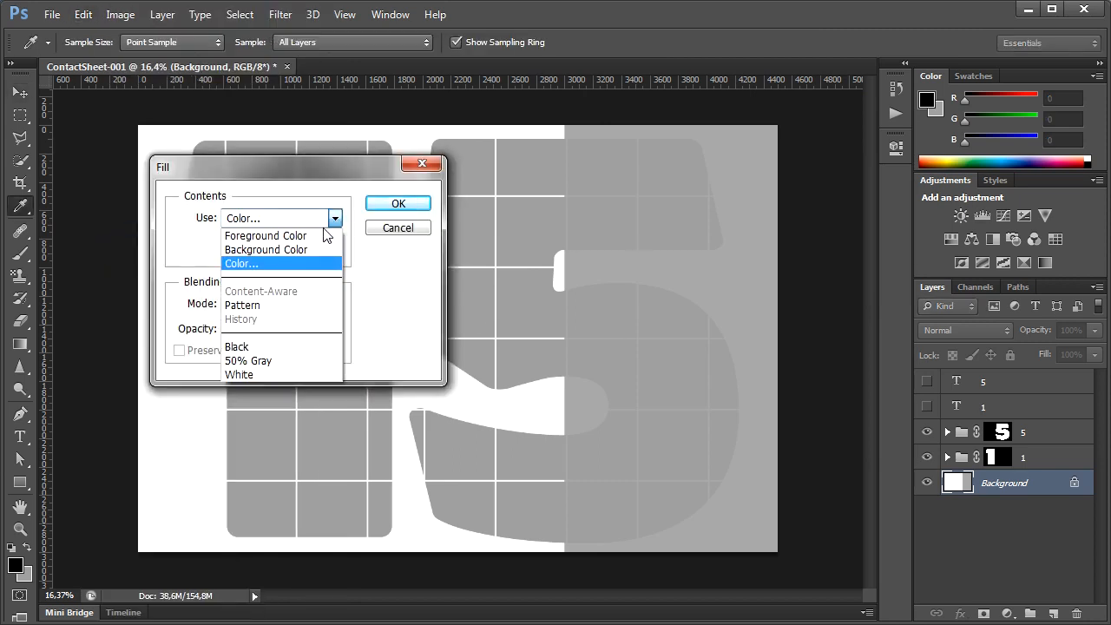
left_click(276, 370)
left_click(410, 208)
key("v")
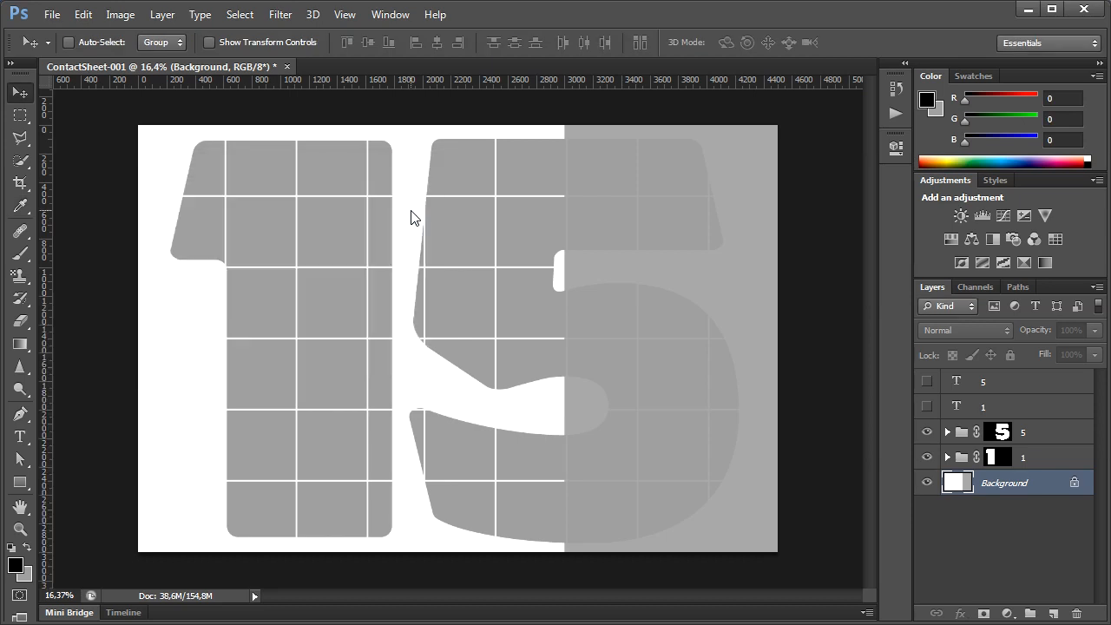
left_click(962, 440)
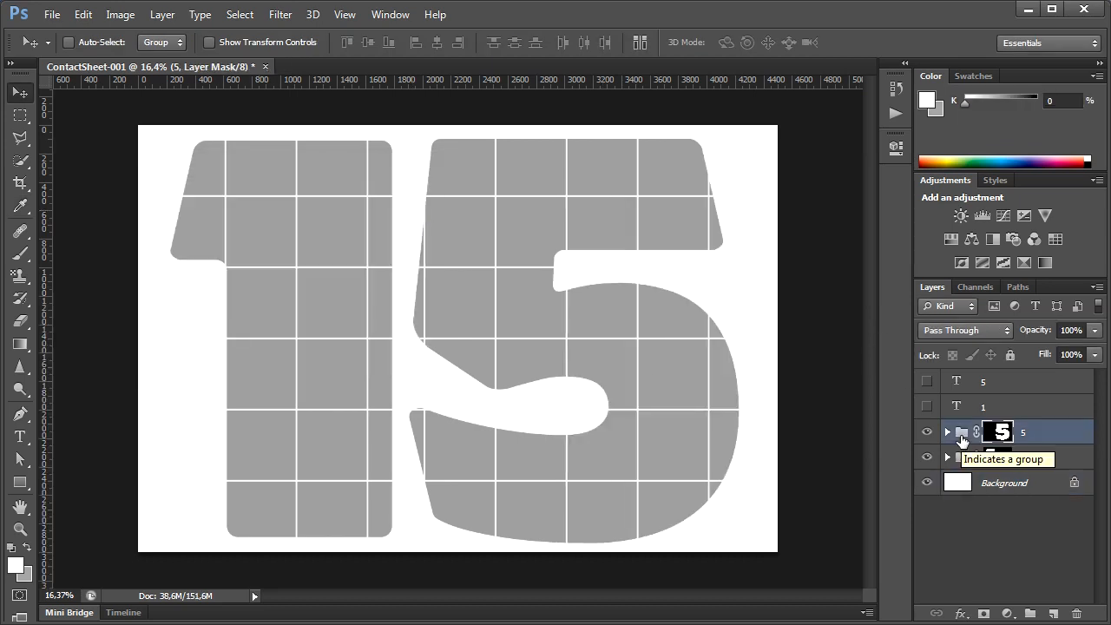
key("ctrl+s")
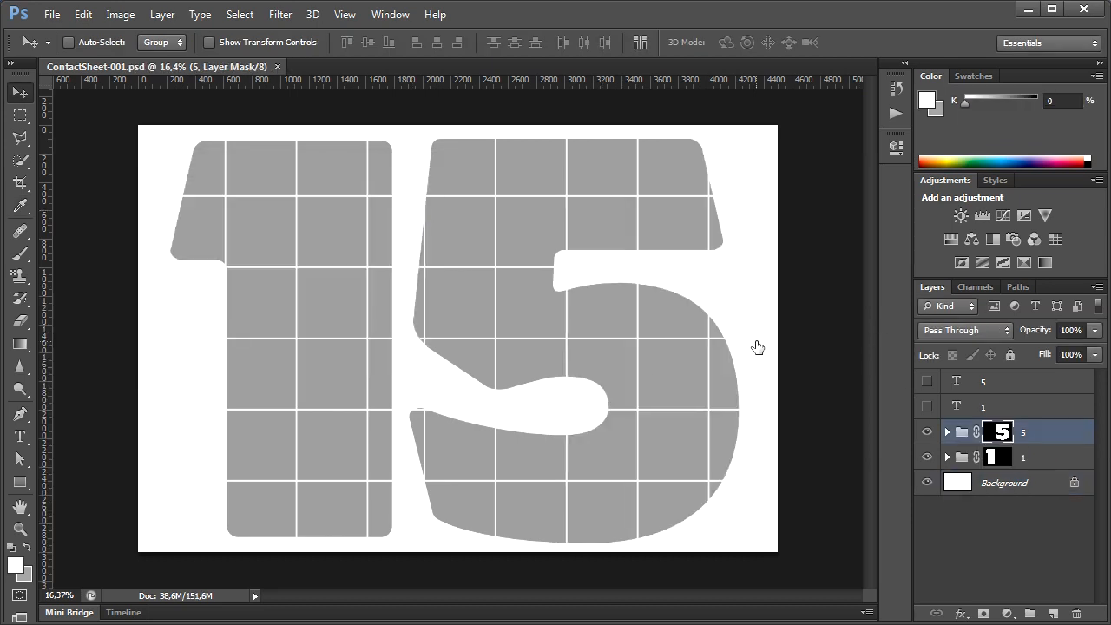
- Hide the 5 group and test the 1 group's squares down to Square - Copy (4), hiding unused ones such as Square and Square - Copy (7)
left_click(926, 433)
left_click(947, 458)
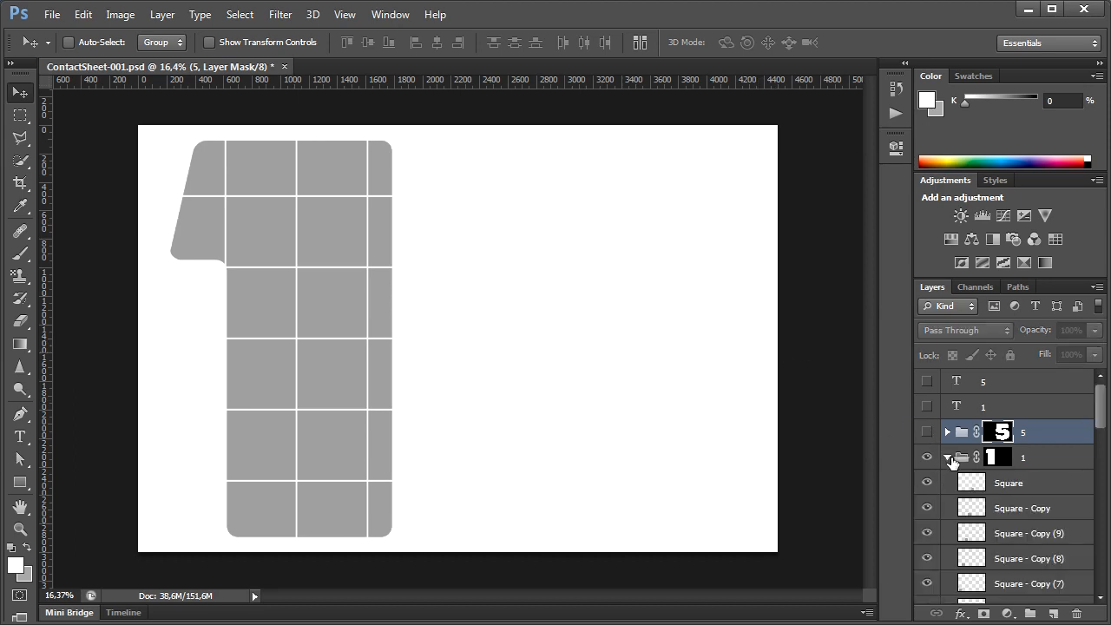
scroll(1020, 410, "down", 3)
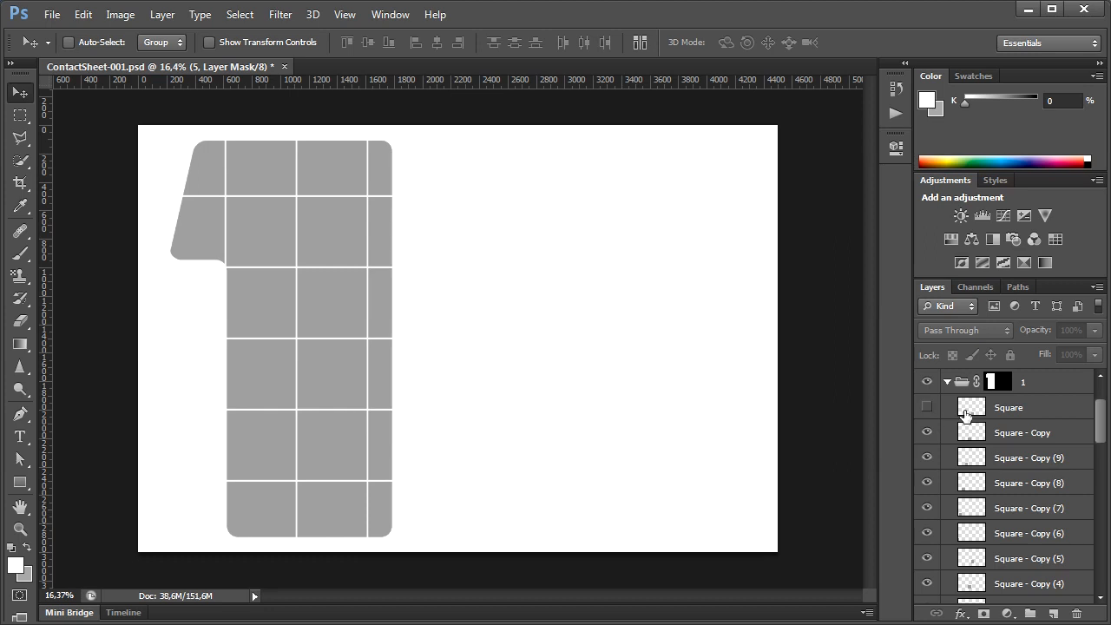
left_click(926, 434)
left_click(927, 434)
left_click(929, 459)
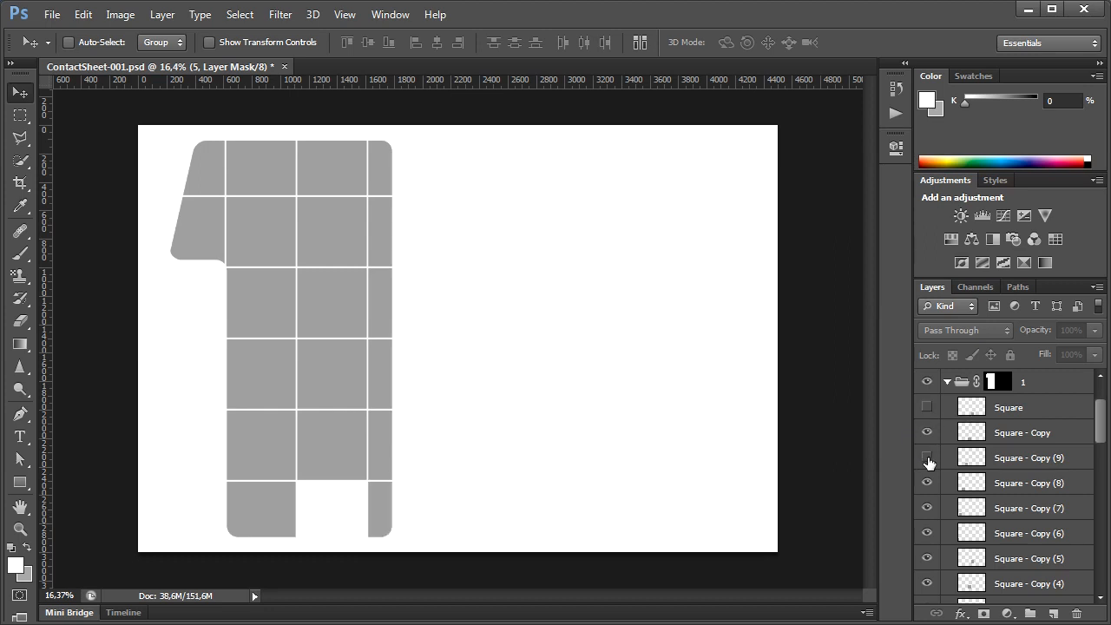
left_click(928, 459)
right_click(975, 409)
left_click(977, 447)
left_click(927, 483)
left_click(926, 484)
left_click(927, 508)
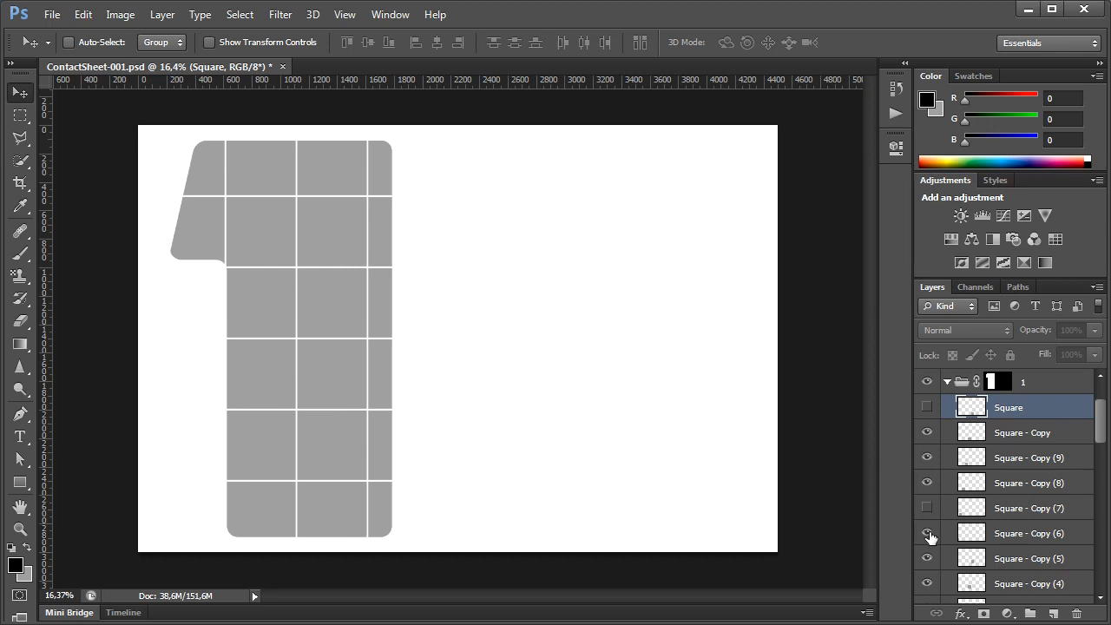
left_click(927, 533)
left_click(927, 558)
left_click(927, 583)
left_click(926, 584)
- Test the visibility of the 1 group's squares from Square - Copy (33) to Square - Copy (20) and hide those outside the number
left_click_drag(1100, 430, 1102, 475)
left_click(926, 445)
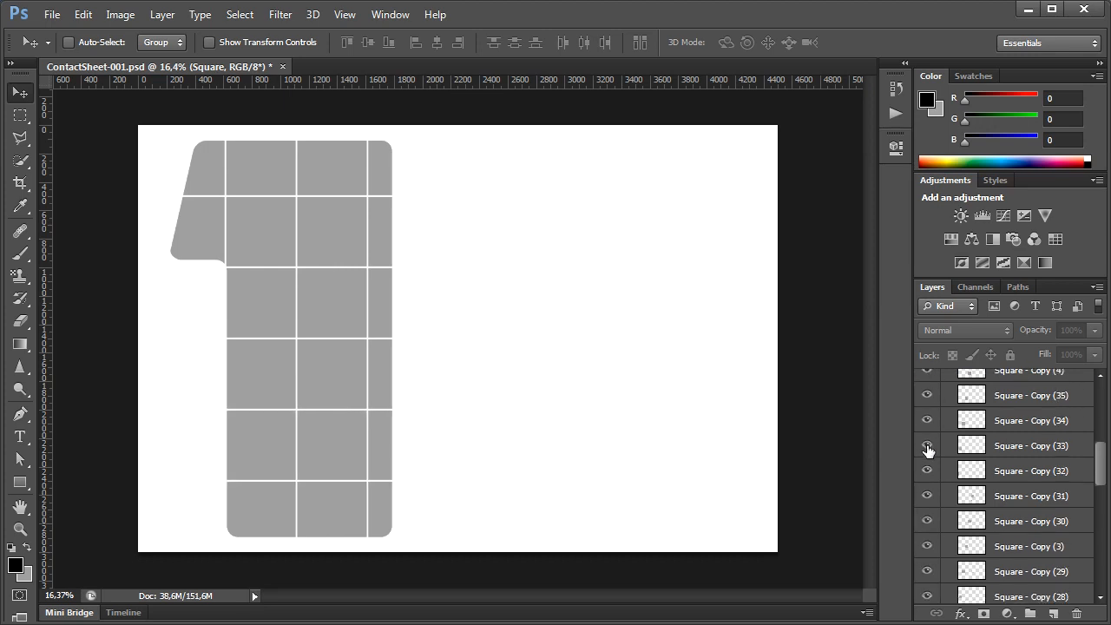
left_click(927, 470)
left_click(927, 495)
left_click(926, 520)
left_click(926, 520)
left_click_drag(1101, 464, 1099, 547)
left_click(926, 403)
left_click(926, 427)
double_click(928, 453)
left_click(927, 478)
left_click(927, 478)
double_click(926, 504)
left_click(928, 527)
left_click(928, 552)
left_click(927, 578)
- Test the 1 group's last squares, hide Square - Copy (16), (15) and (10), and collapse the group
left_click(926, 411)
left_click(926, 412)
left_click(928, 437)
left_click(928, 436)
left_click(926, 512)
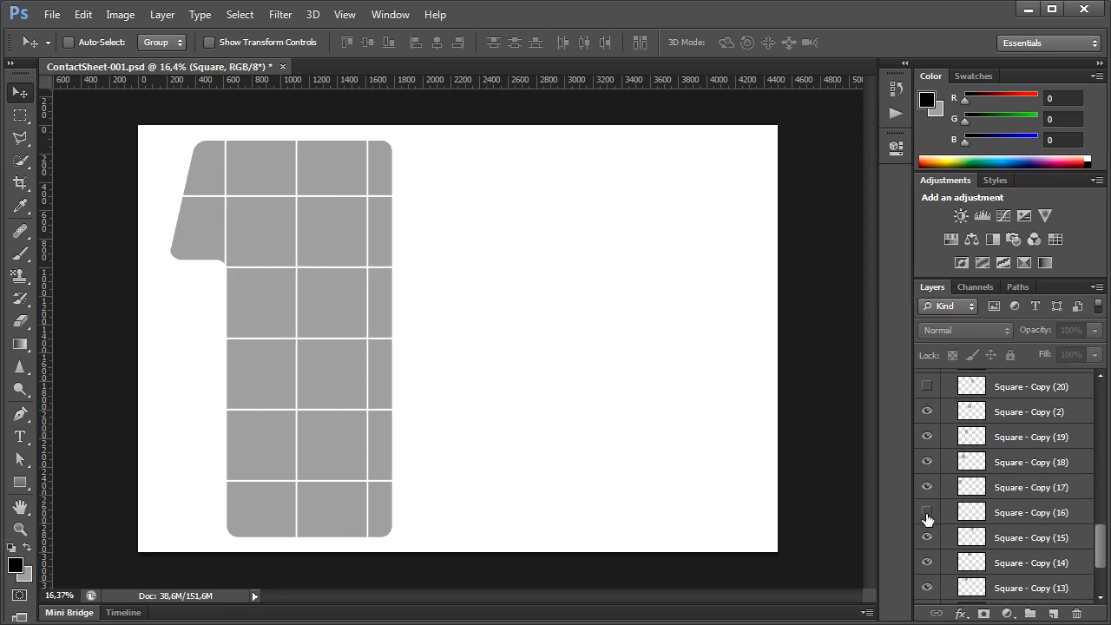
left_click(927, 537)
scroll(925, 556, "down", 4)
left_click(927, 515)
left_click(927, 515)
left_click(926, 566)
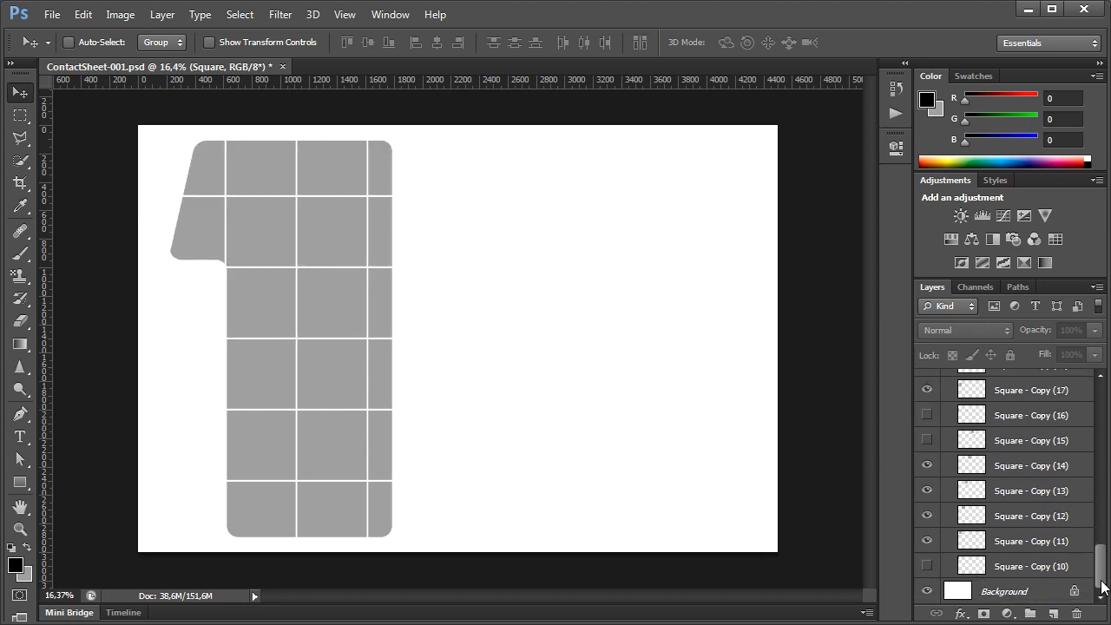
left_click_drag(1102, 580, 1100, 427)
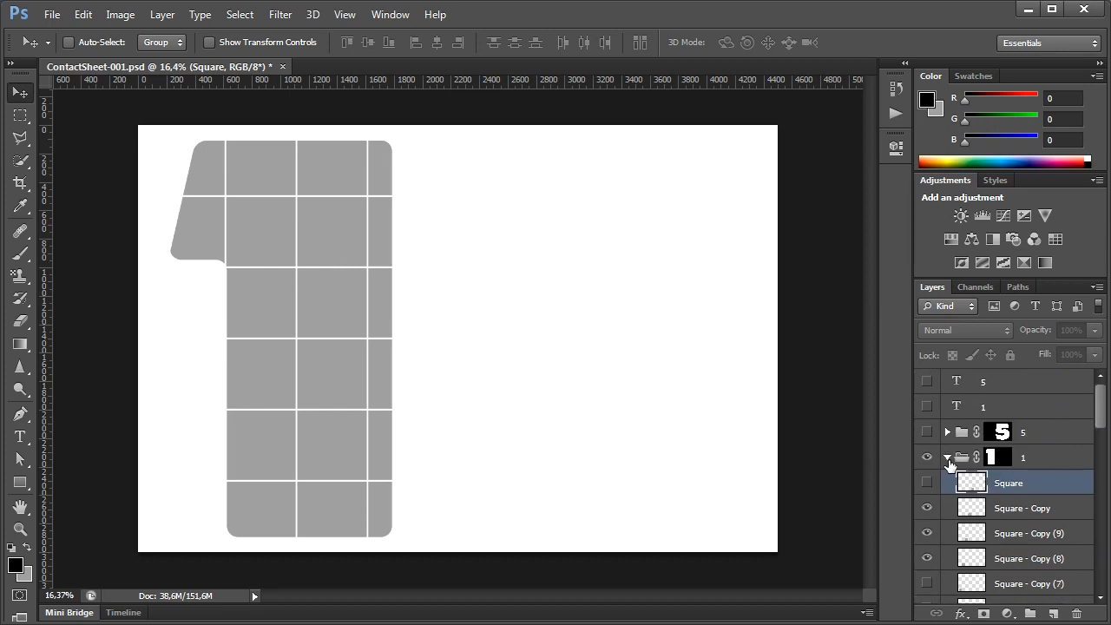
left_click(947, 457)
- Show the 5 group, hide the 1 group, and expand the 5 group's layers
left_click(927, 432)
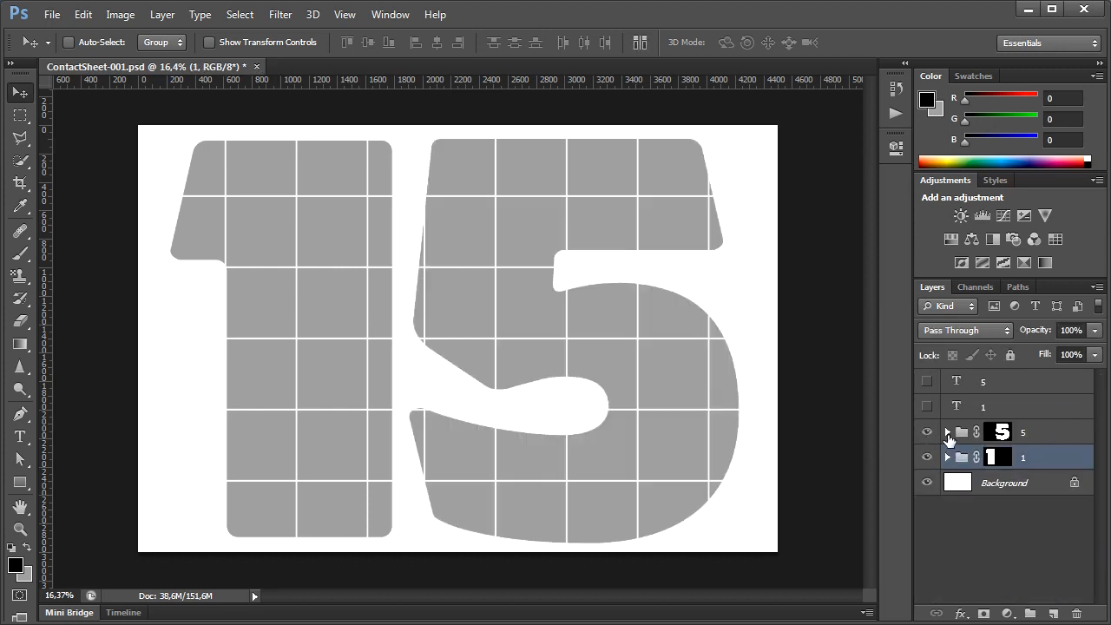
left_click(947, 433)
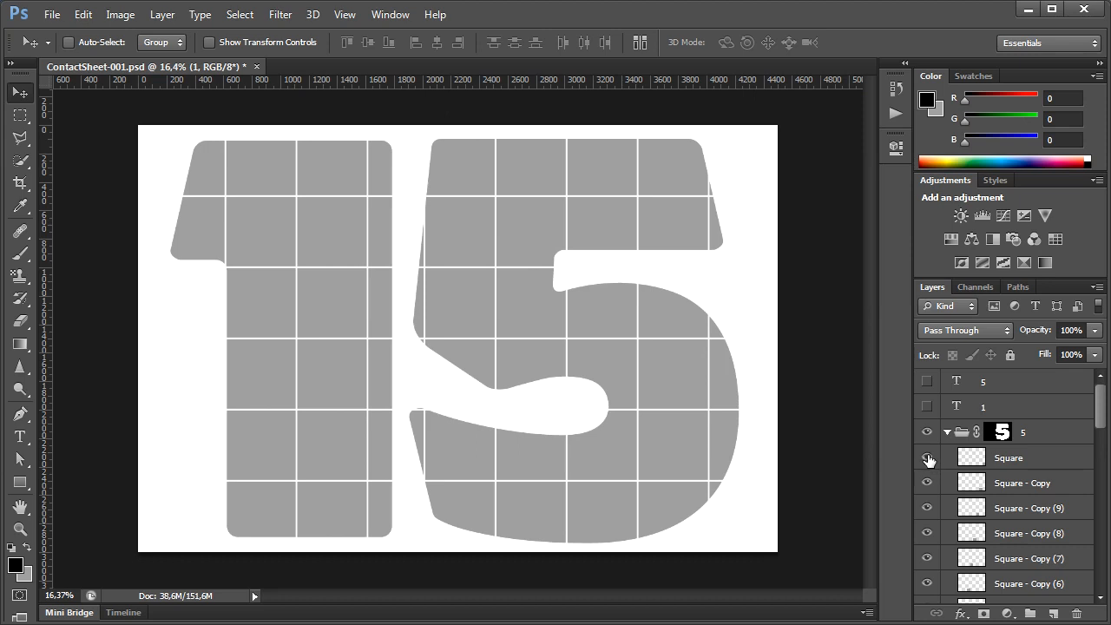
left_click(947, 433)
left_click(927, 457)
left_click(947, 433)
- Test the 5 group's upper squares down to Square - Copy (32), hiding the unused Square - Copy (6)
left_click(926, 483)
left_click(927, 482)
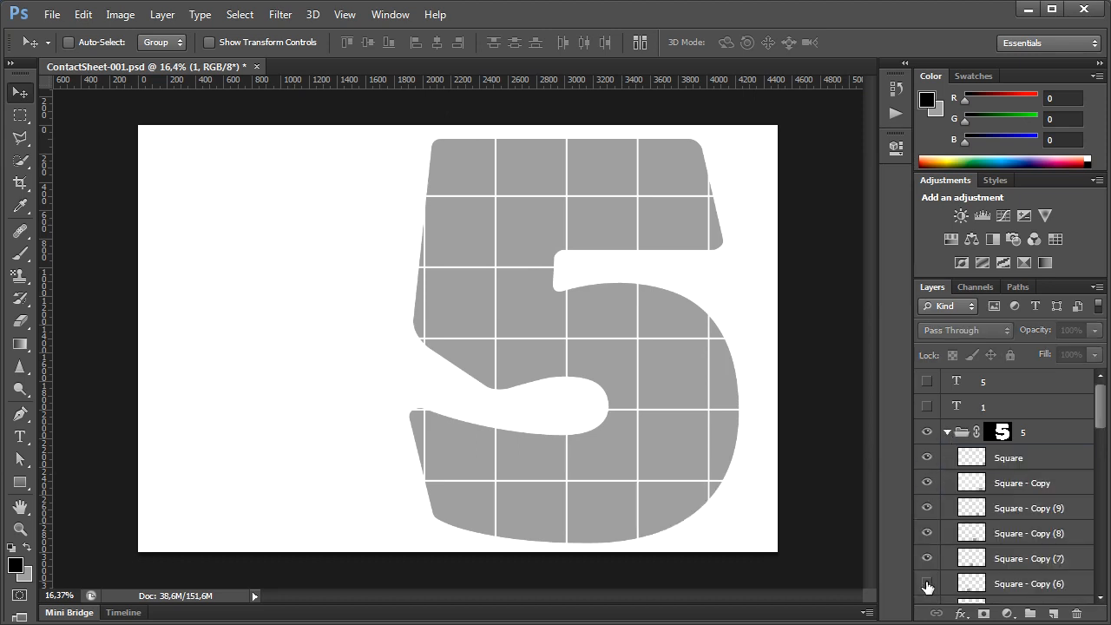
left_click(927, 583)
left_click_drag(1104, 408, 1104, 438)
left_click(927, 460)
left_click(927, 460)
left_click(927, 537)
left_click(927, 536)
double_click(927, 587)
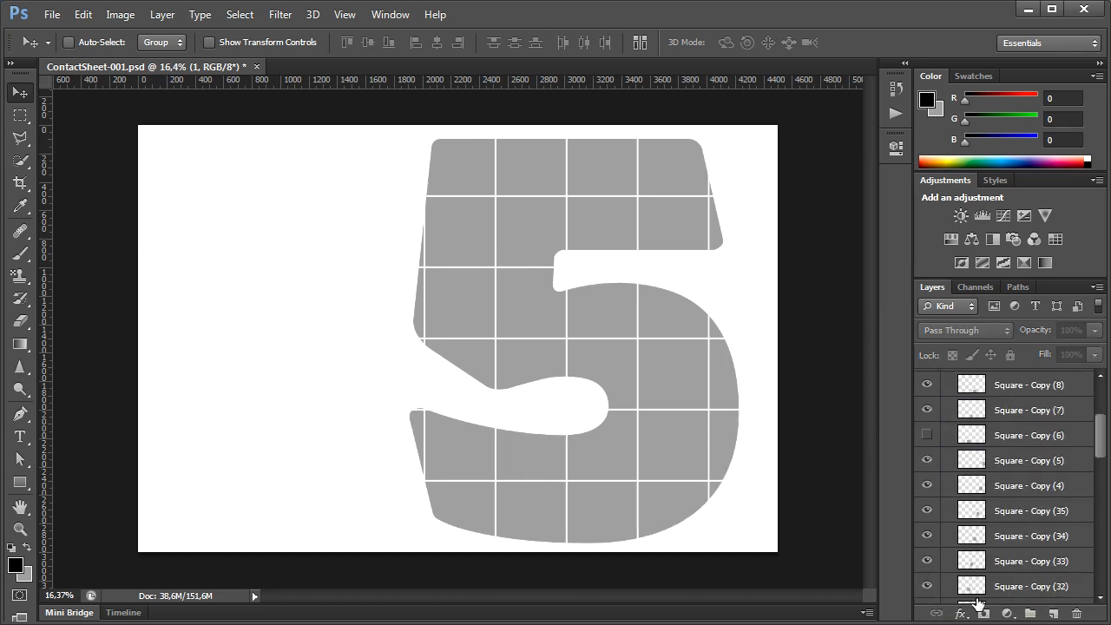
left_click(978, 592)
- Test the visibility of the 5 group's remaining squares down to Square - Copy (11) and hide the unused Square - Copy (10)
scroll(972, 564, "down", 5)
left_click(927, 485)
left_click(927, 485)
double_click(927, 536)
left_click(927, 561)
left_click(926, 560)
double_click(927, 586)
scroll(1020, 536, "down", 3)
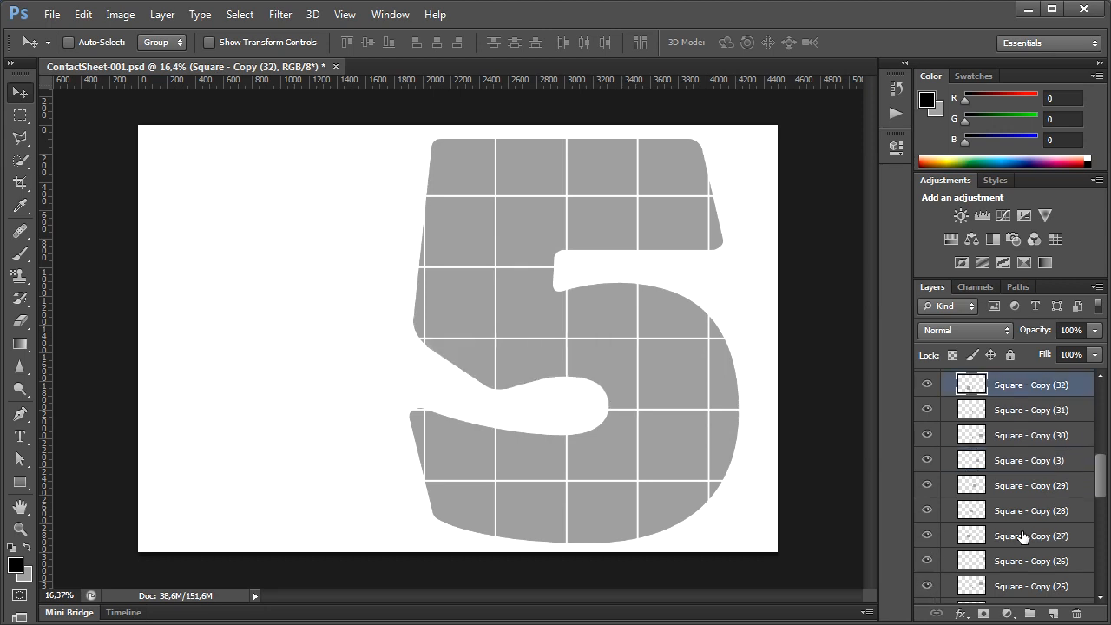
left_click(927, 485)
left_click(926, 485)
scroll(927, 521, "down", 6)
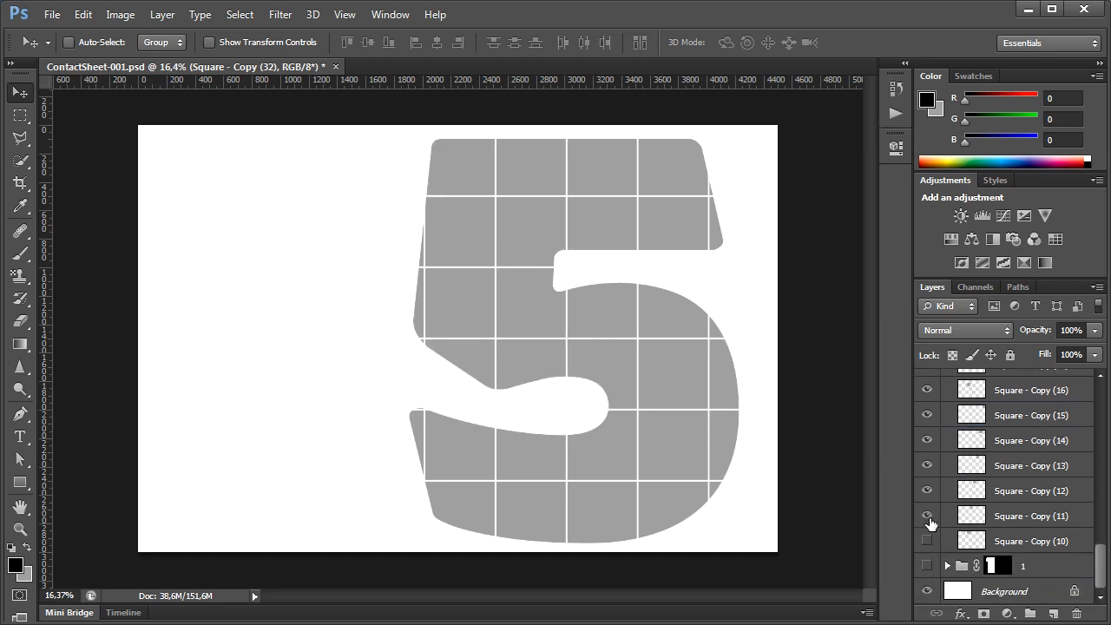
- Collapse and hide the 5 group, and show the 1 group with its layers expanded
left_click_drag(1101, 564, 1101, 403)
left_click(946, 433)
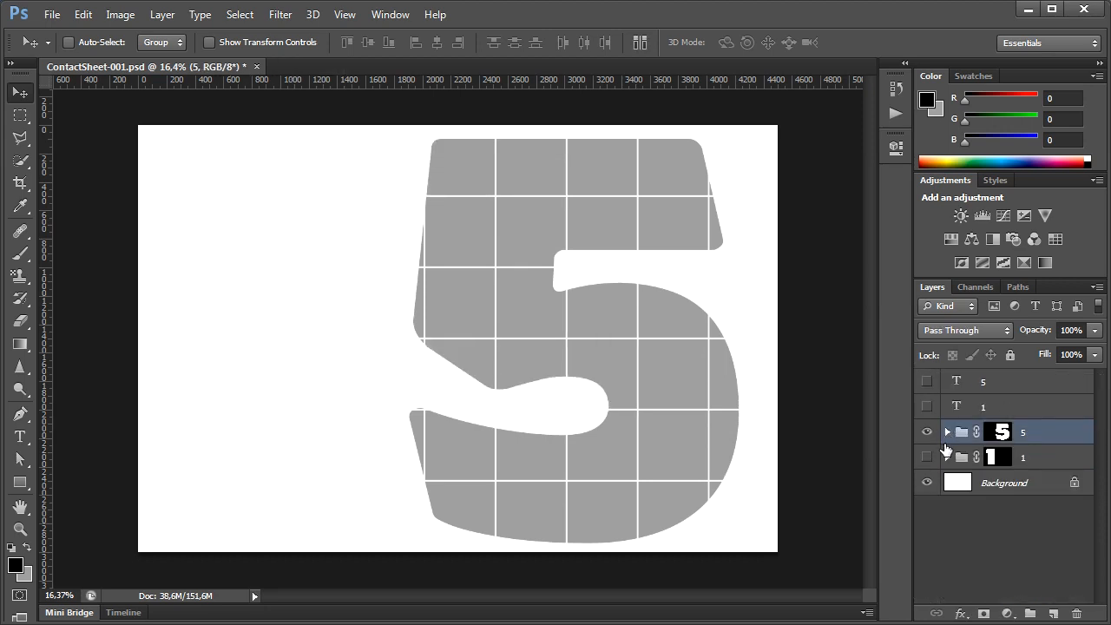
left_click(927, 457)
left_click(926, 431)
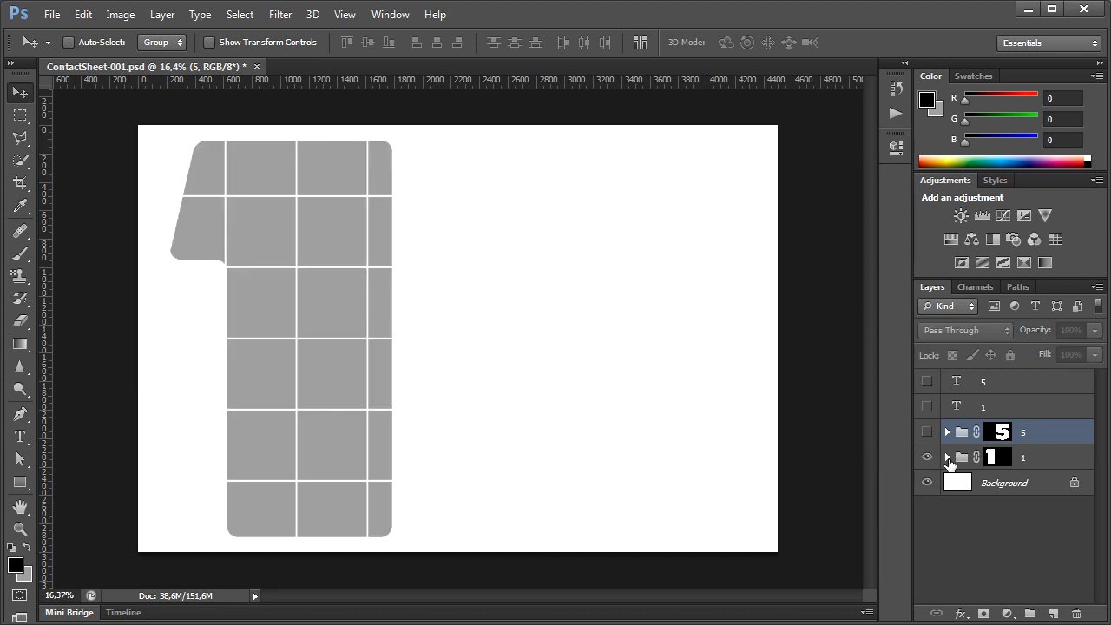
left_click(947, 457)
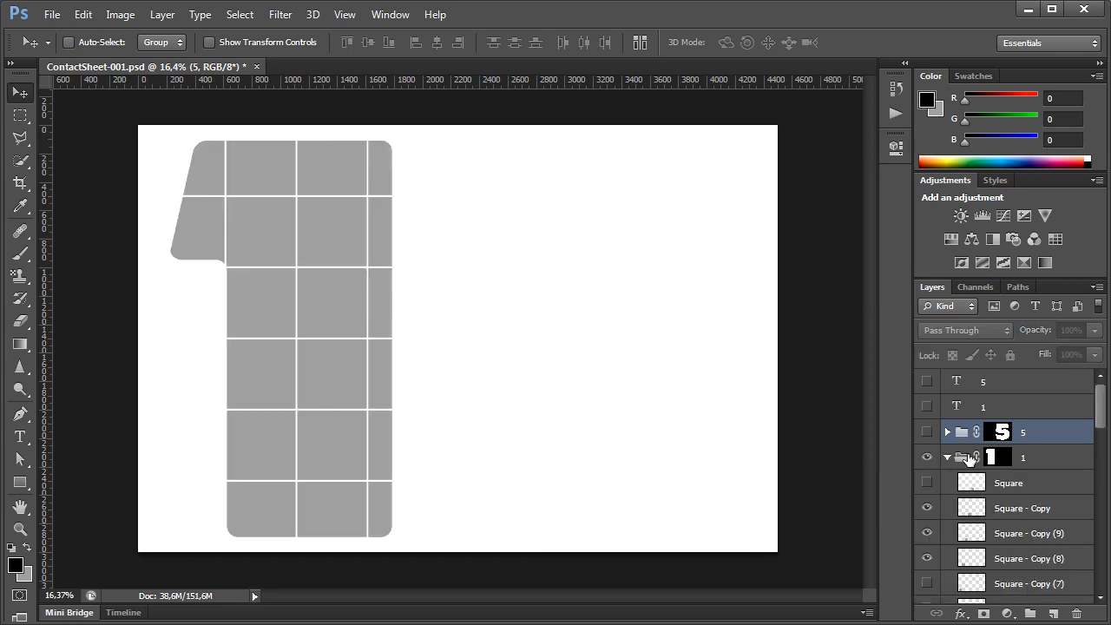
- Place the baby-772441_1920 photo from the source folder directly above the 1 group's Square - Copy layer
left_click(972, 509)
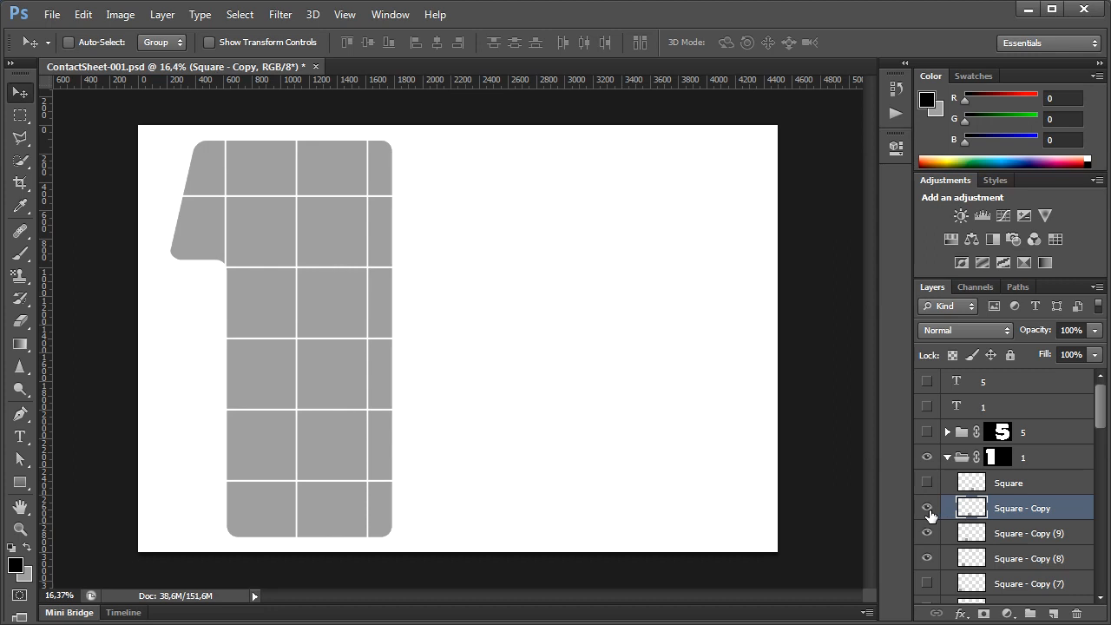
left_click(53, 15)
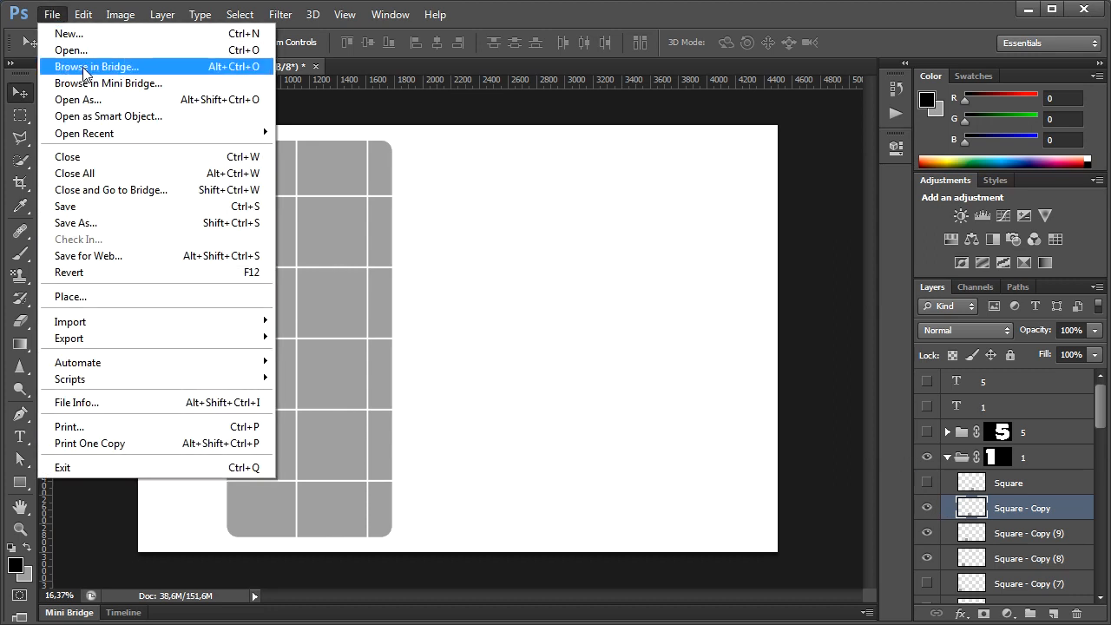
left_click(200, 295)
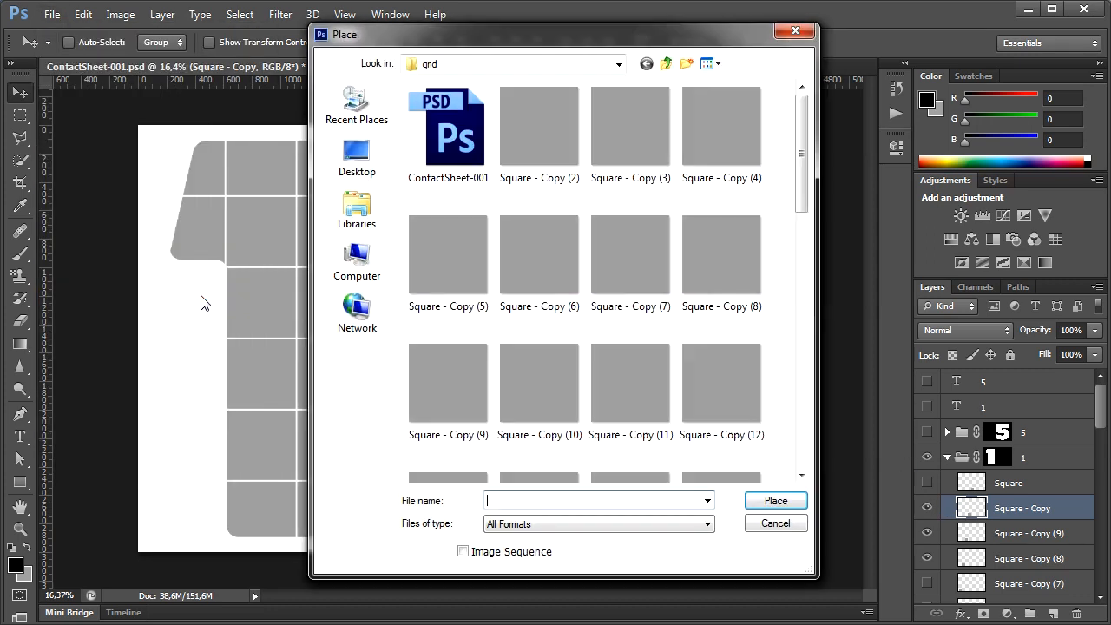
left_click(666, 64)
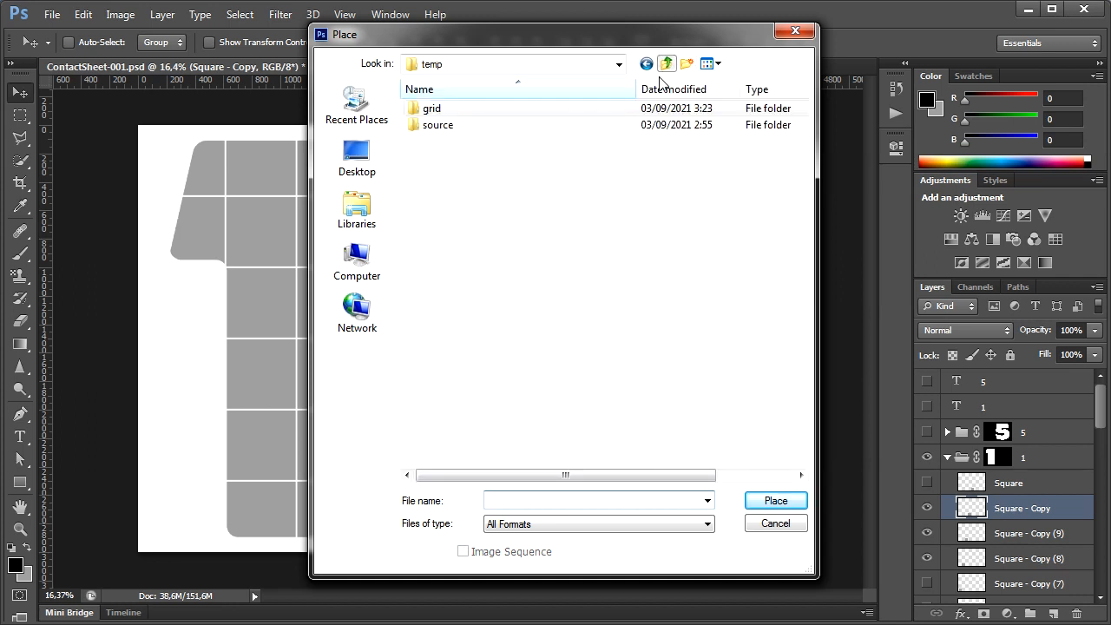
double_click(453, 126)
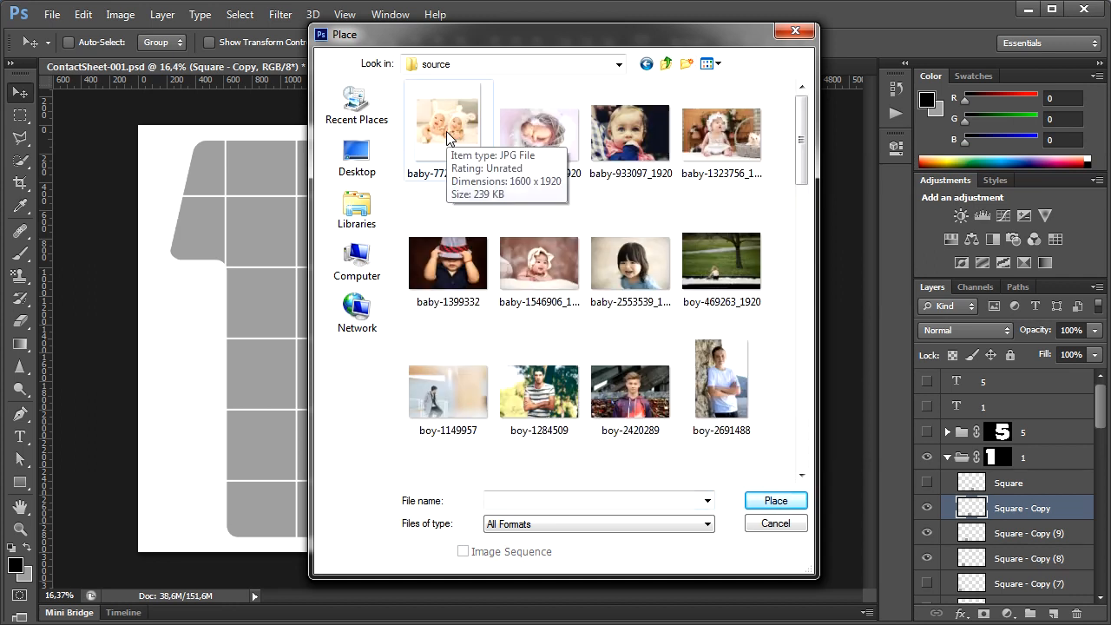
double_click(446, 131)
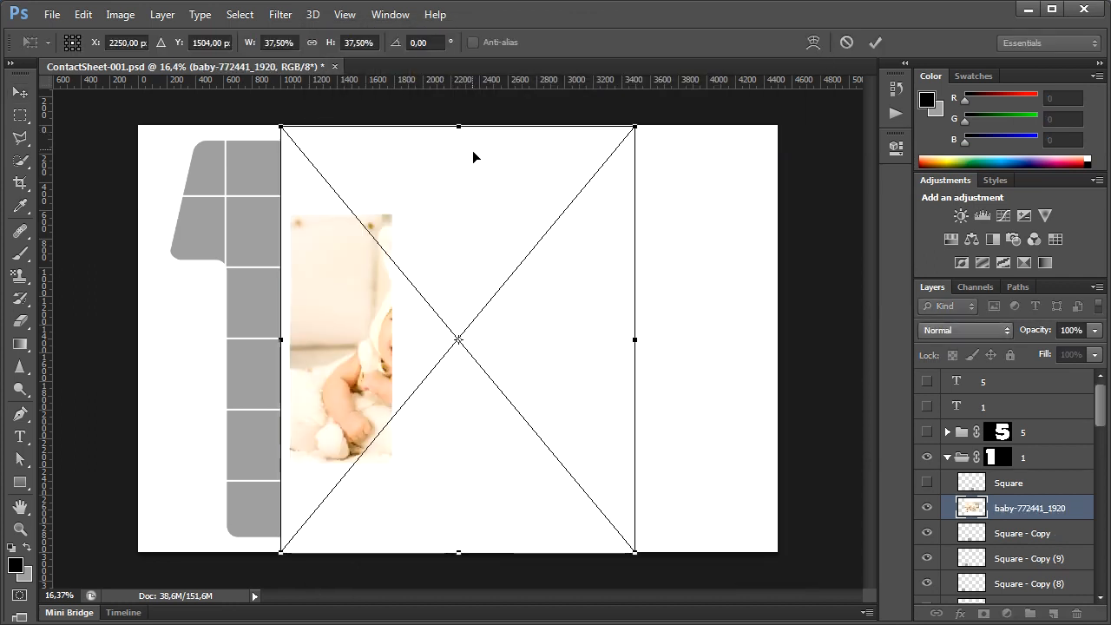
left_click(876, 43)
- Clip the baby-772441_1920 photo to Square - Copy and scale it to about 8.25% over that square
left_click(164, 15)
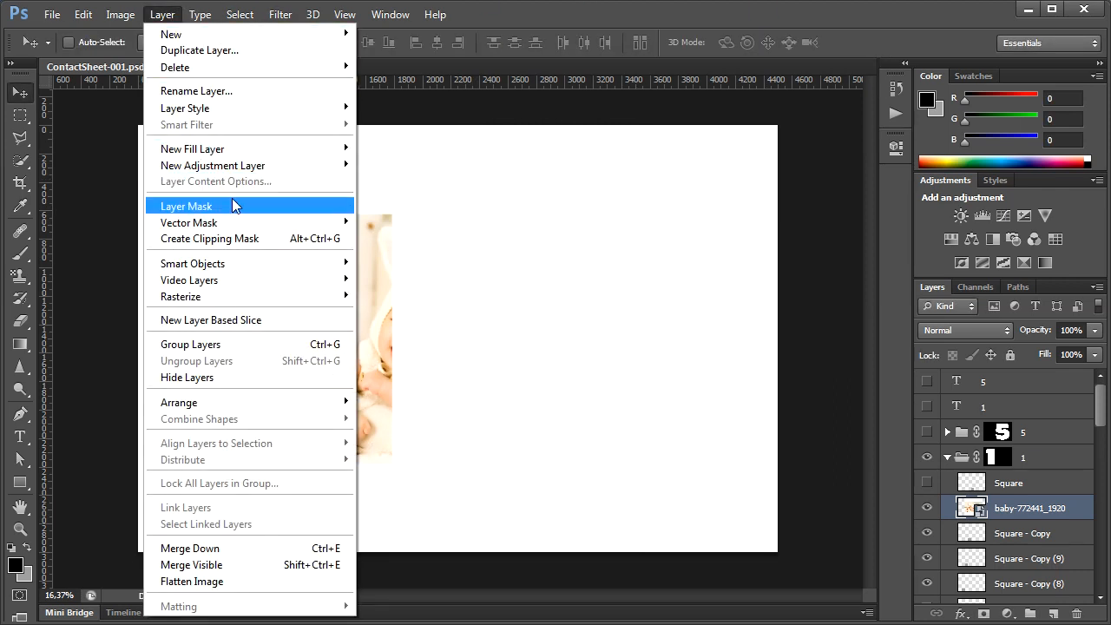
left_click(240, 242)
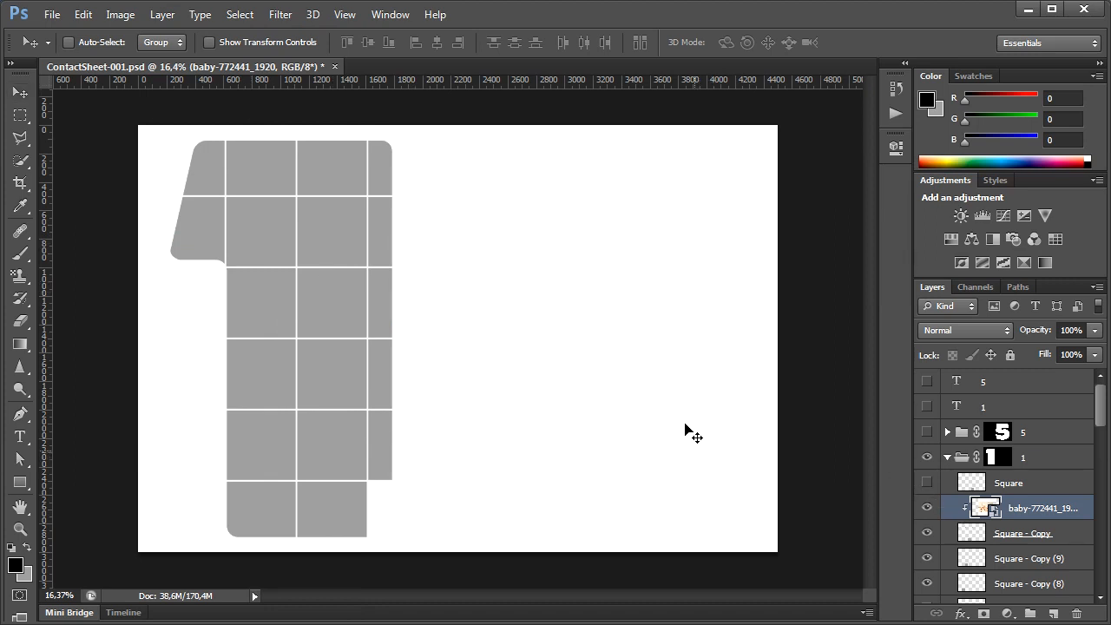
key("ctrl+t")
left_click_drag(637, 121, 399, 409)
left_click_drag(280, 411, 334, 434)
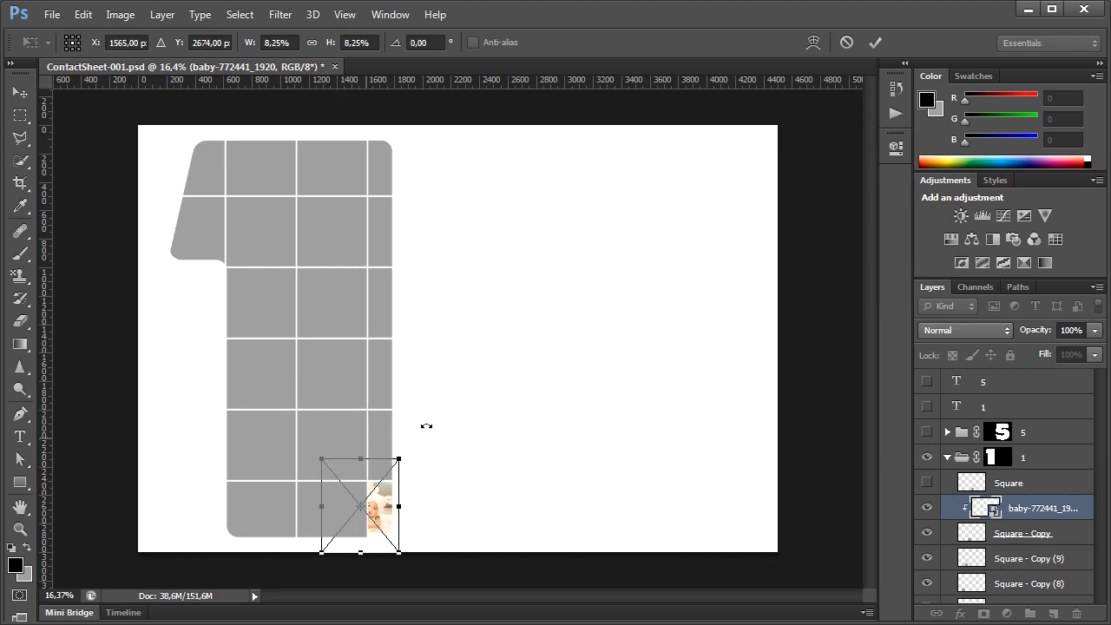
left_click(875, 41)
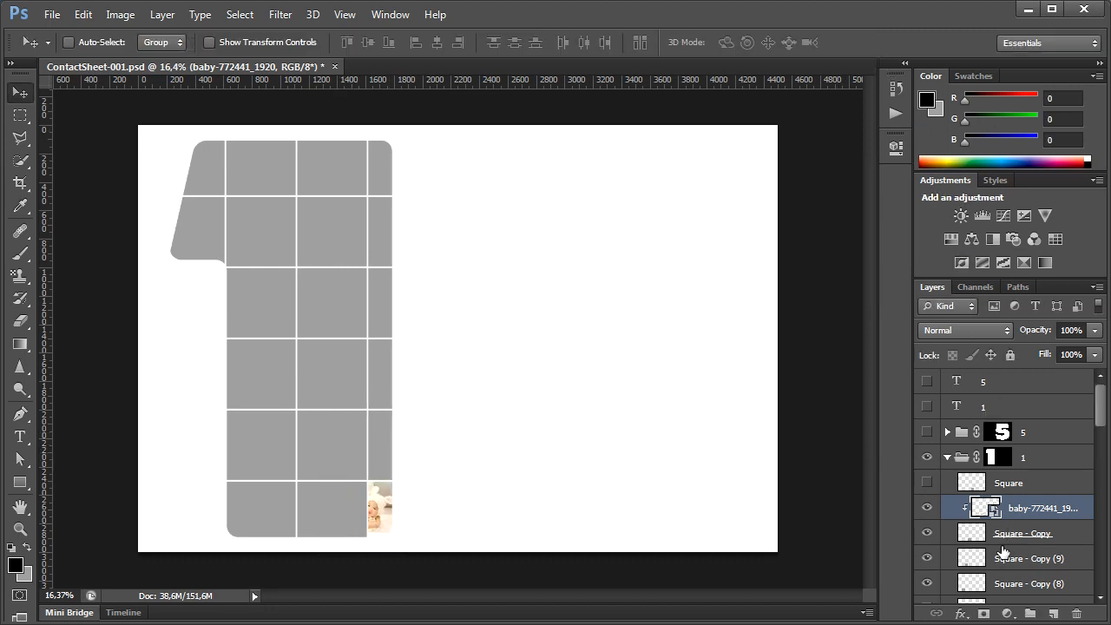
- Identify the Square - Copy (9) cell and place the baby-784608_1920 photo directly above that layer
left_click(1004, 551)
scroll(1009, 532, "down", 3)
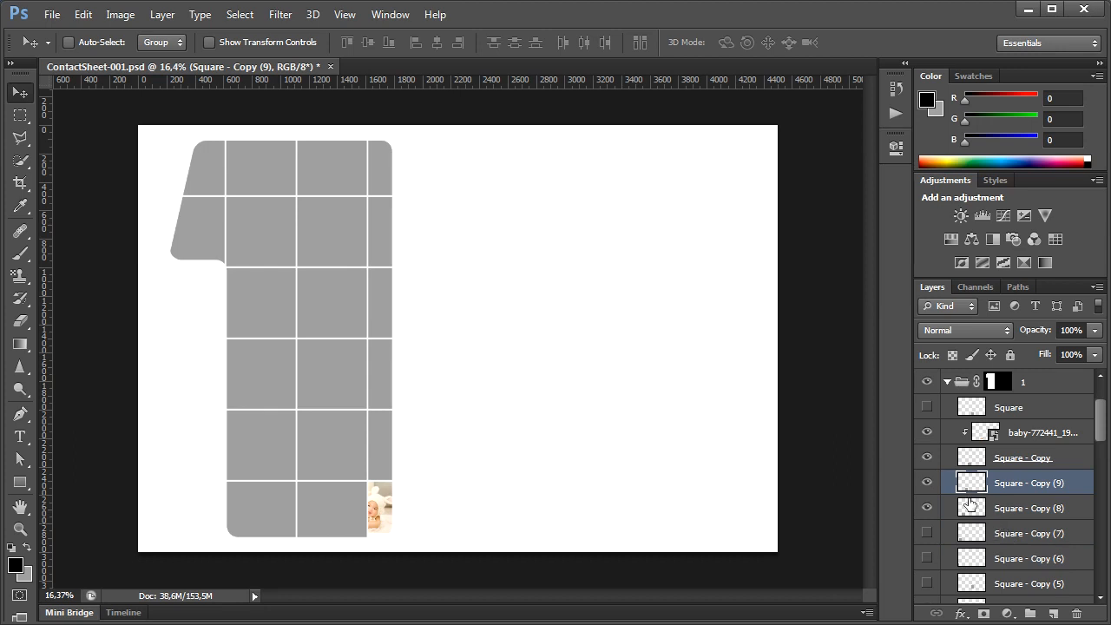
left_click(926, 483)
left_click(926, 483)
left_click(53, 16)
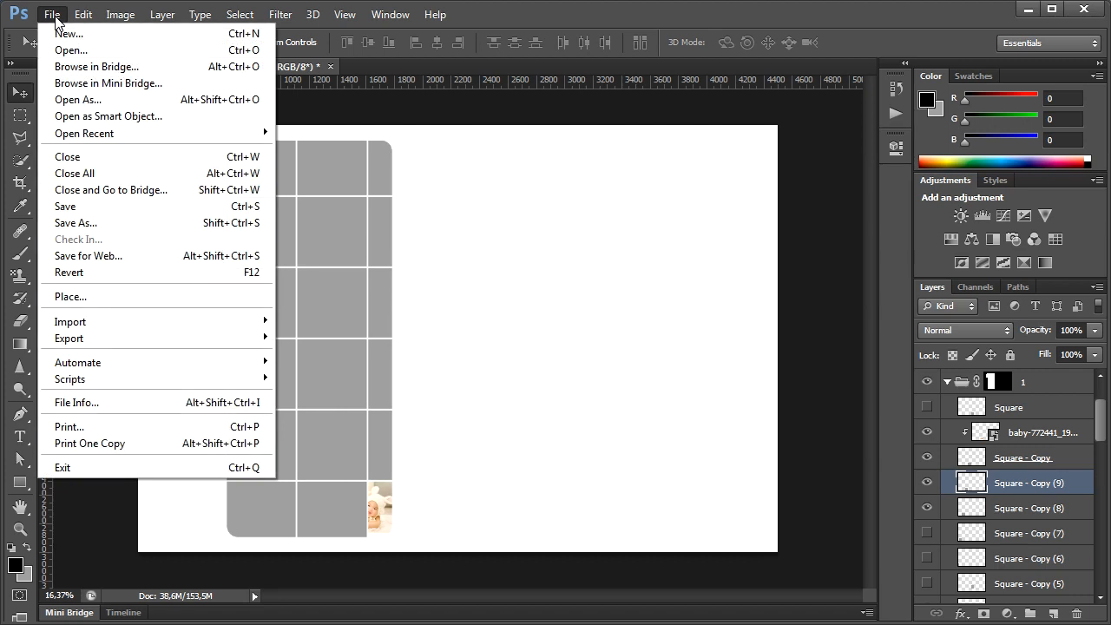
left_click(150, 295)
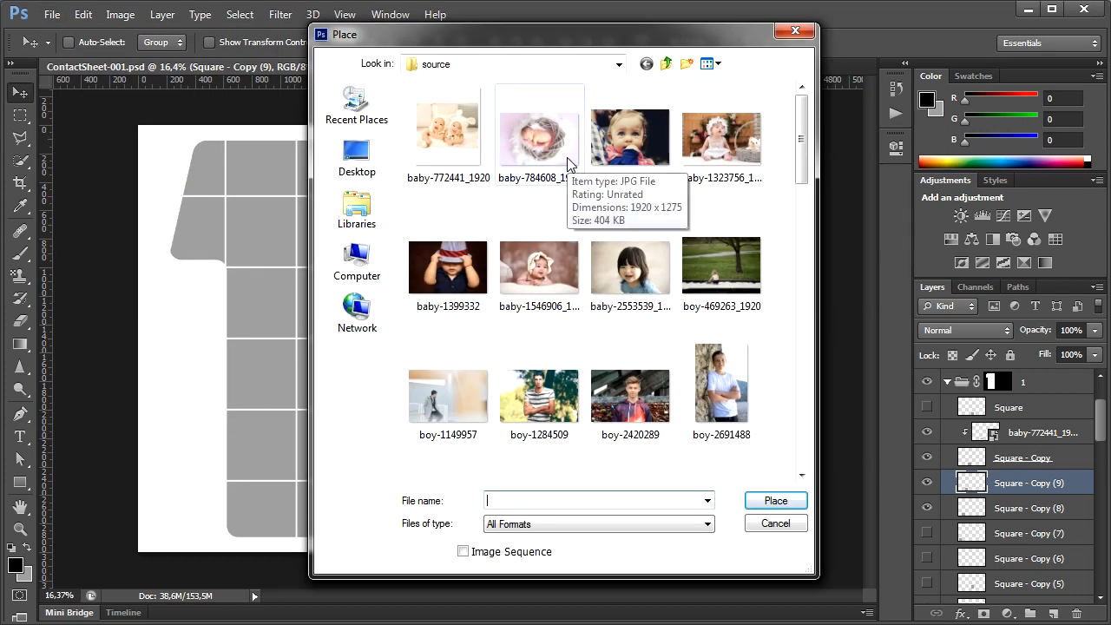
double_click(568, 163)
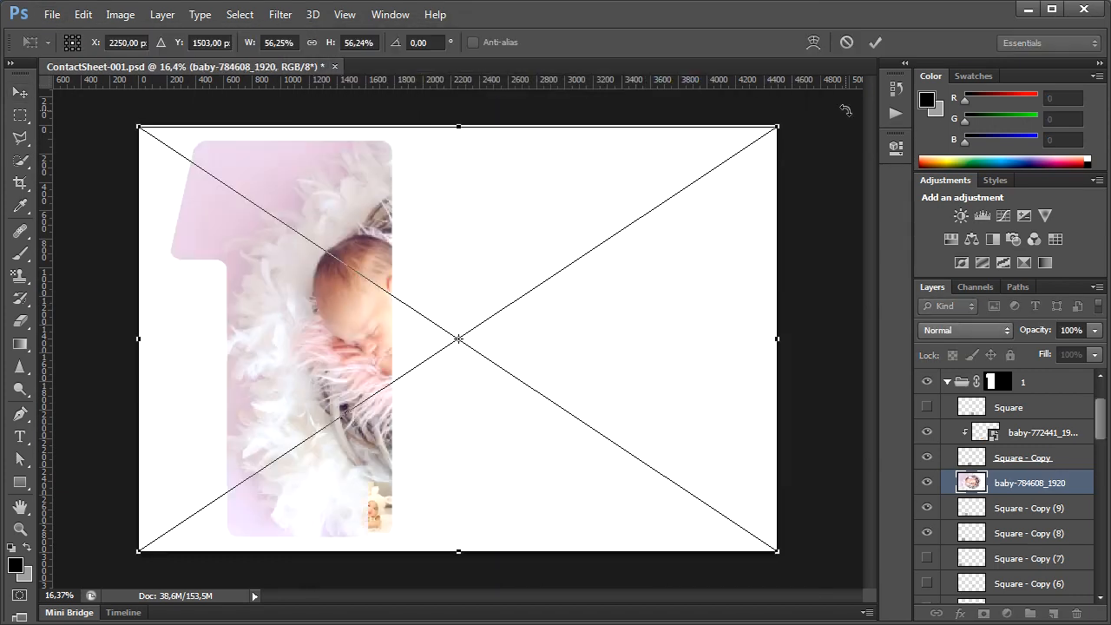
left_click(874, 43)
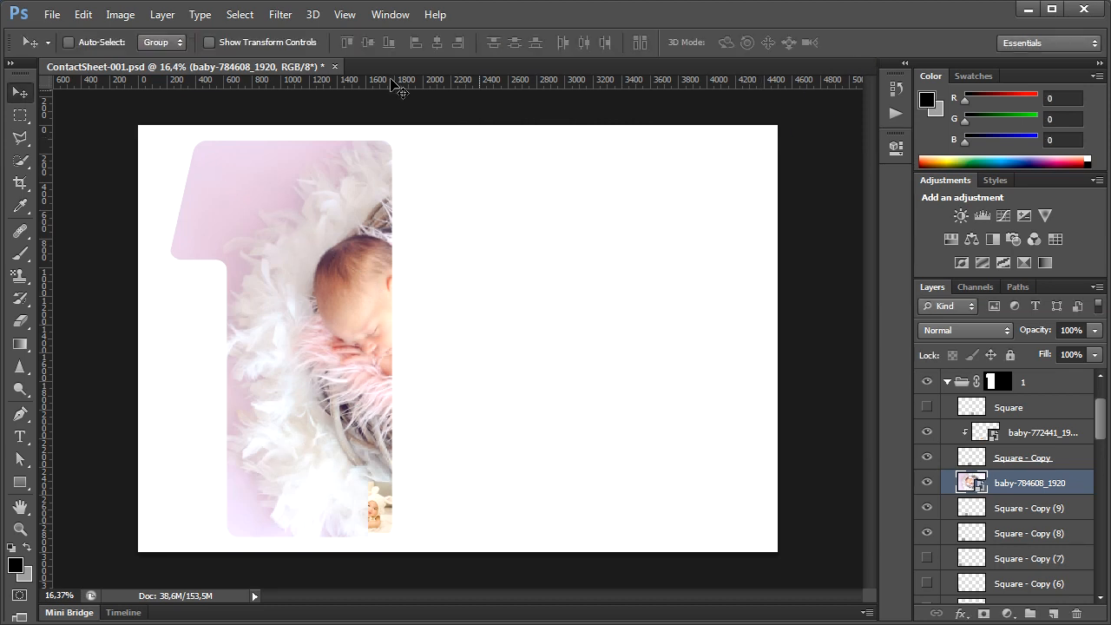
- Clip the baby-784608_1920 photo to Square - Copy (9) and scale it to about 8.3% over that square
left_click(152, 17)
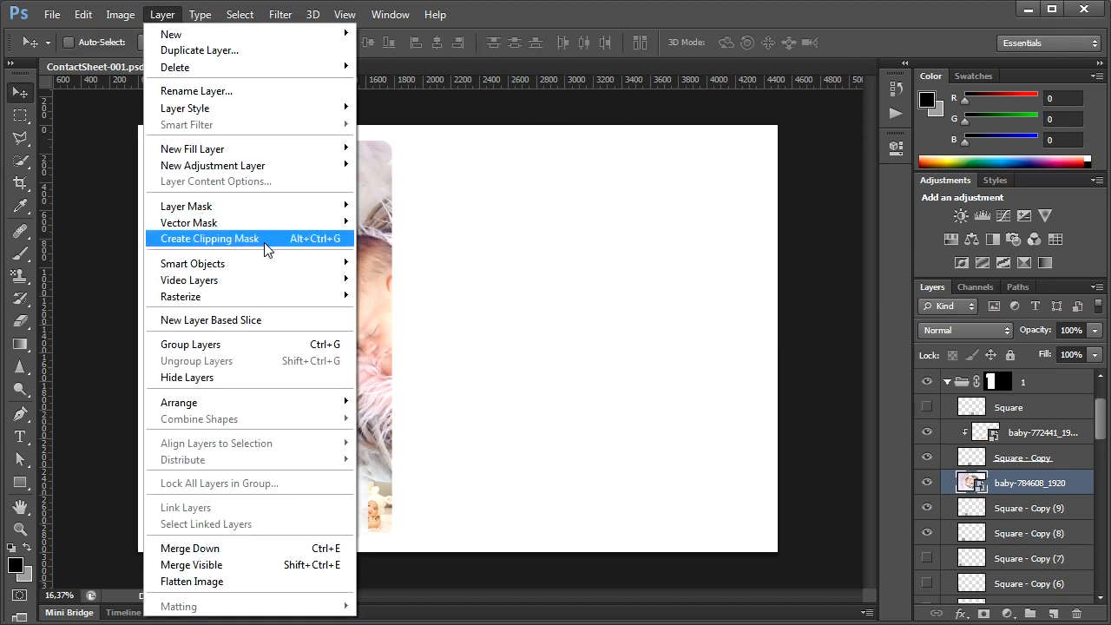
left_click(265, 242)
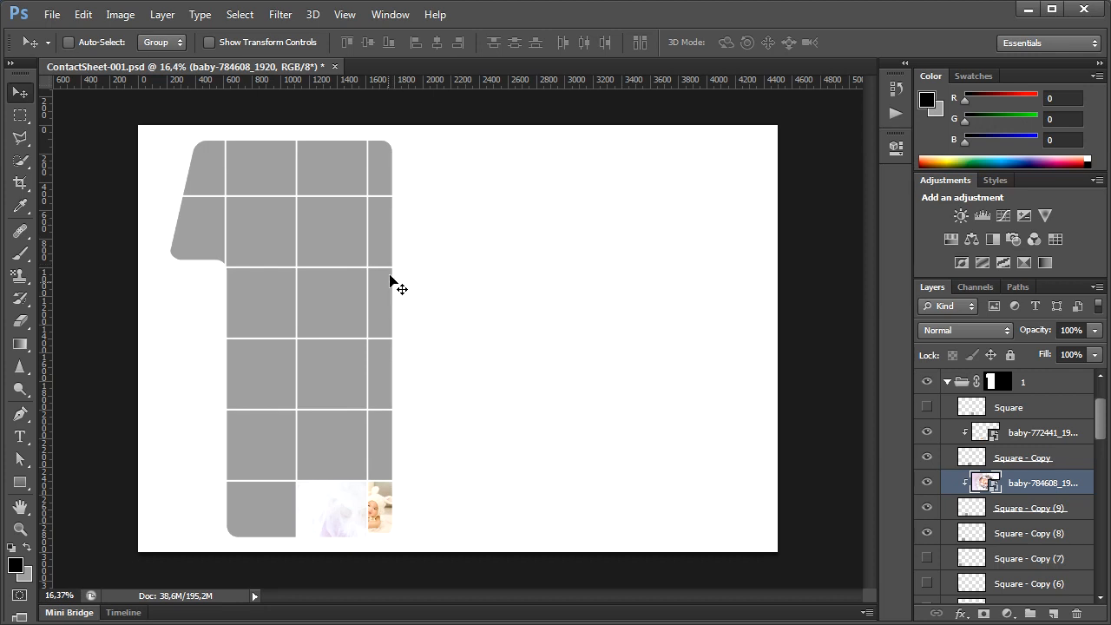
key("ctrl+t")
left_click_drag(776, 129, 364, 413)
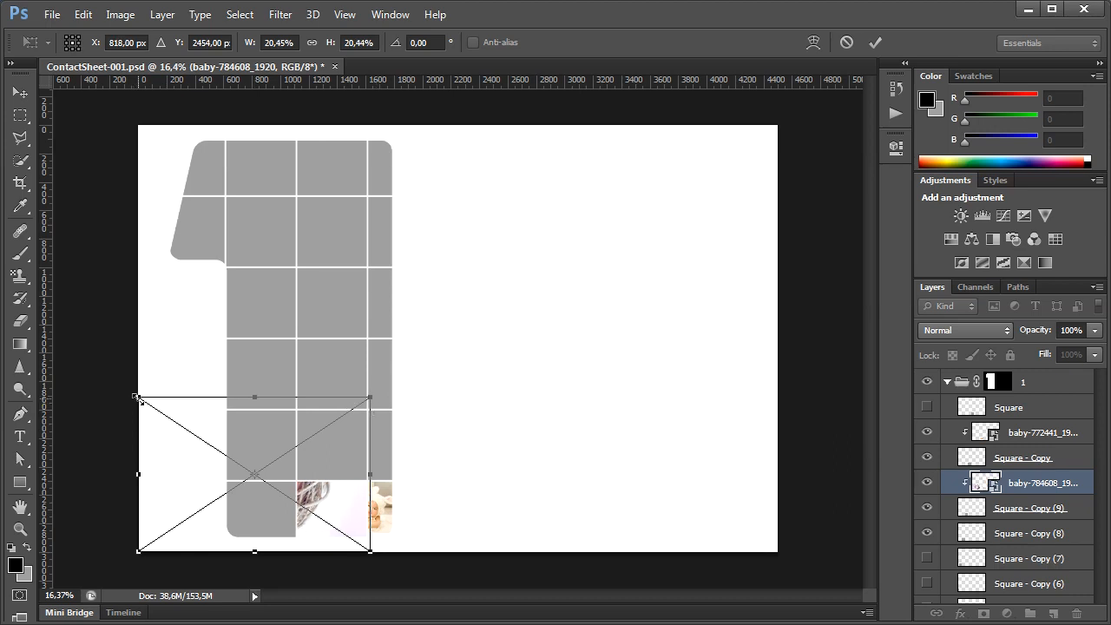
left_click_drag(137, 398, 259, 477)
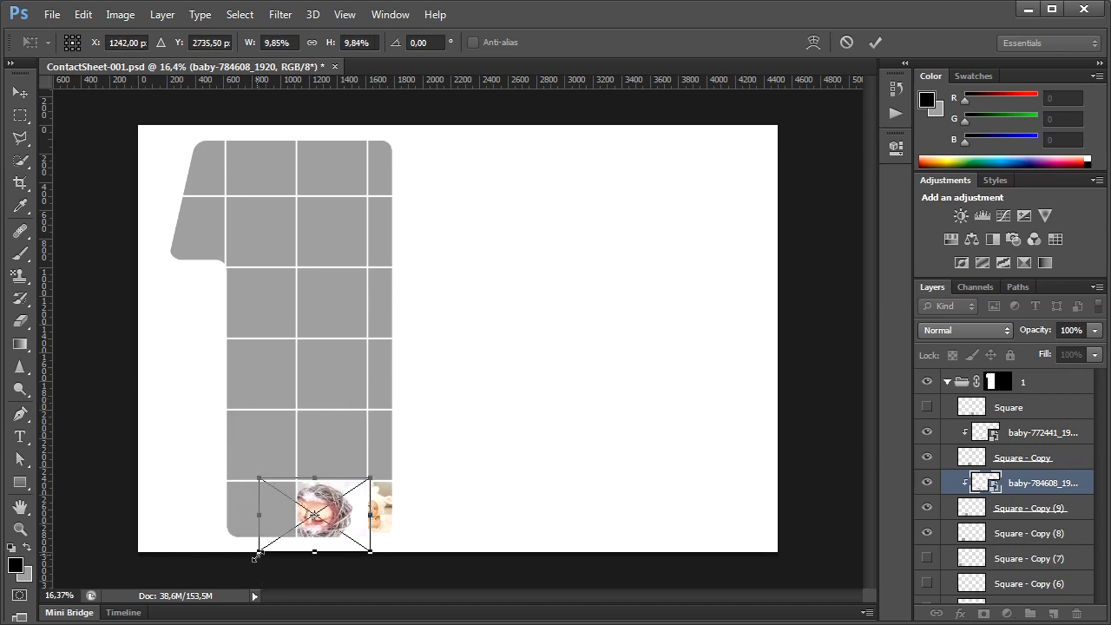
left_click_drag(256, 552, 276, 539)
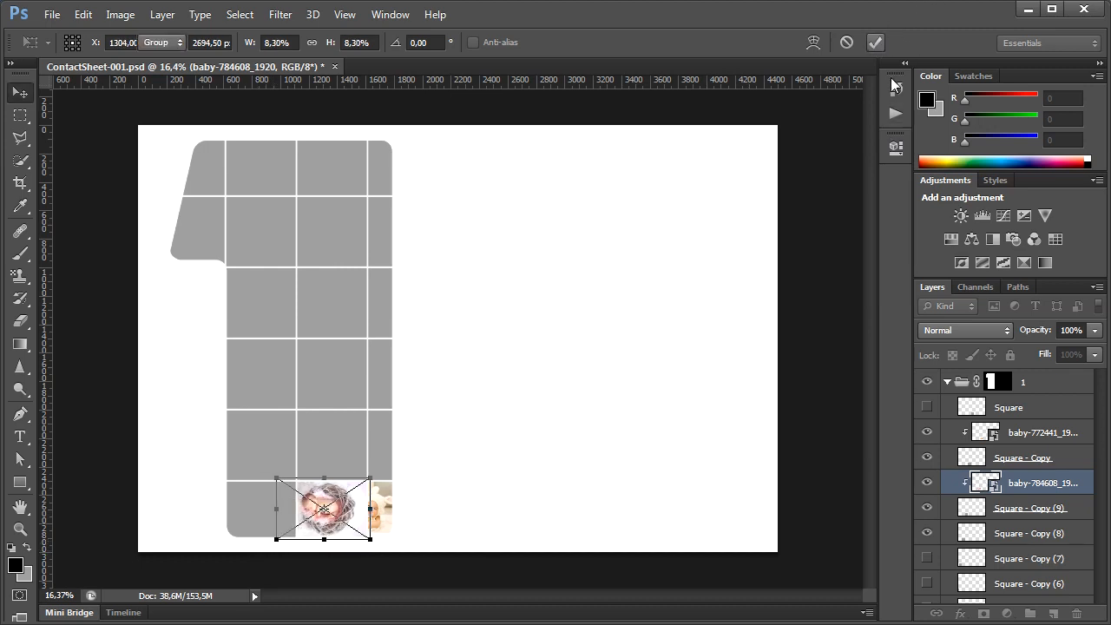
left_click(876, 43)
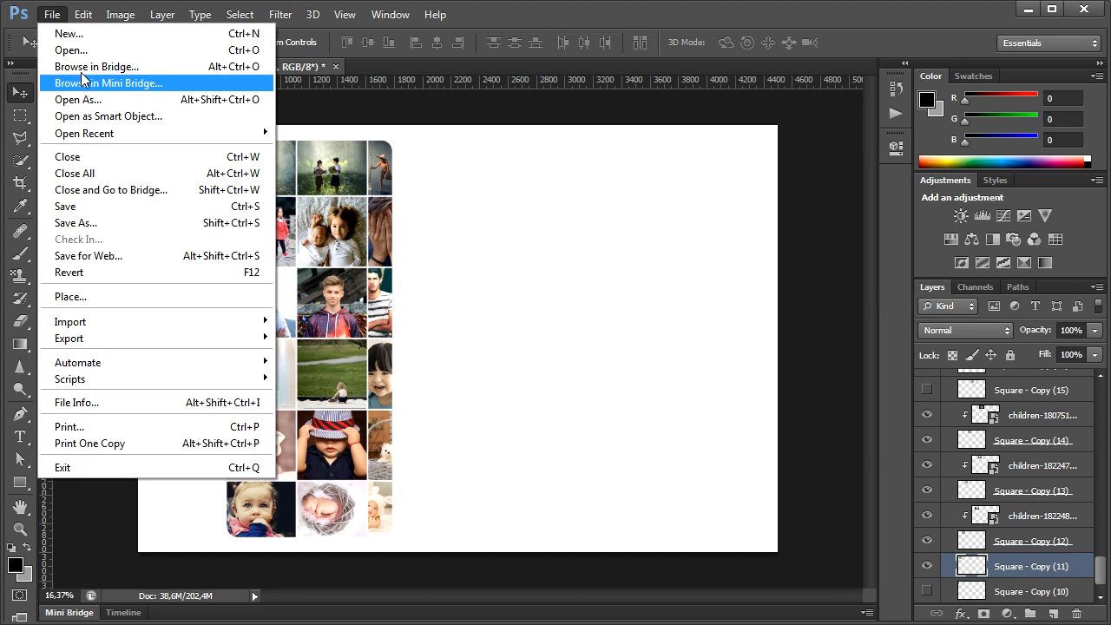
- Place the coronavirus-4959669 photo from the source folder directly above Square - Copy (11)
left_click(131, 291)
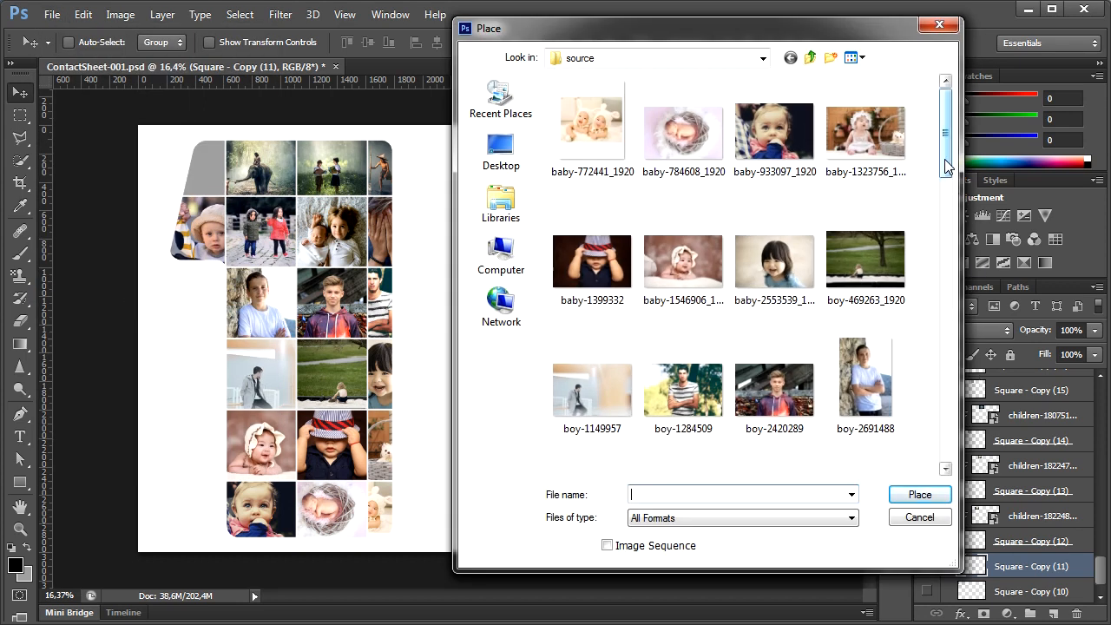
left_click_drag(946, 165, 957, 227)
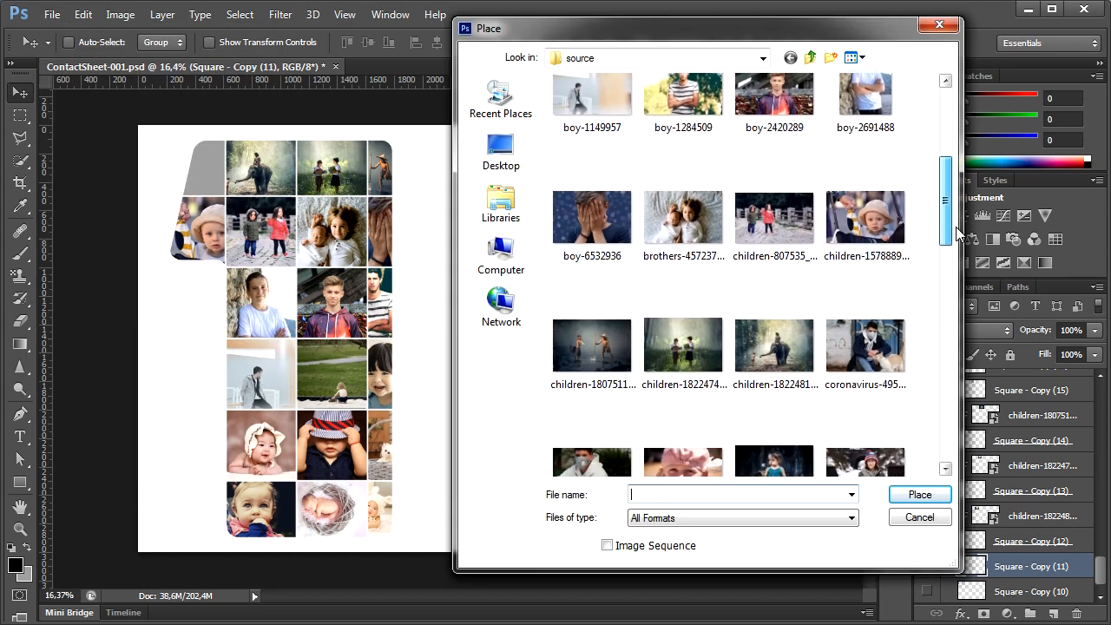
double_click(876, 360)
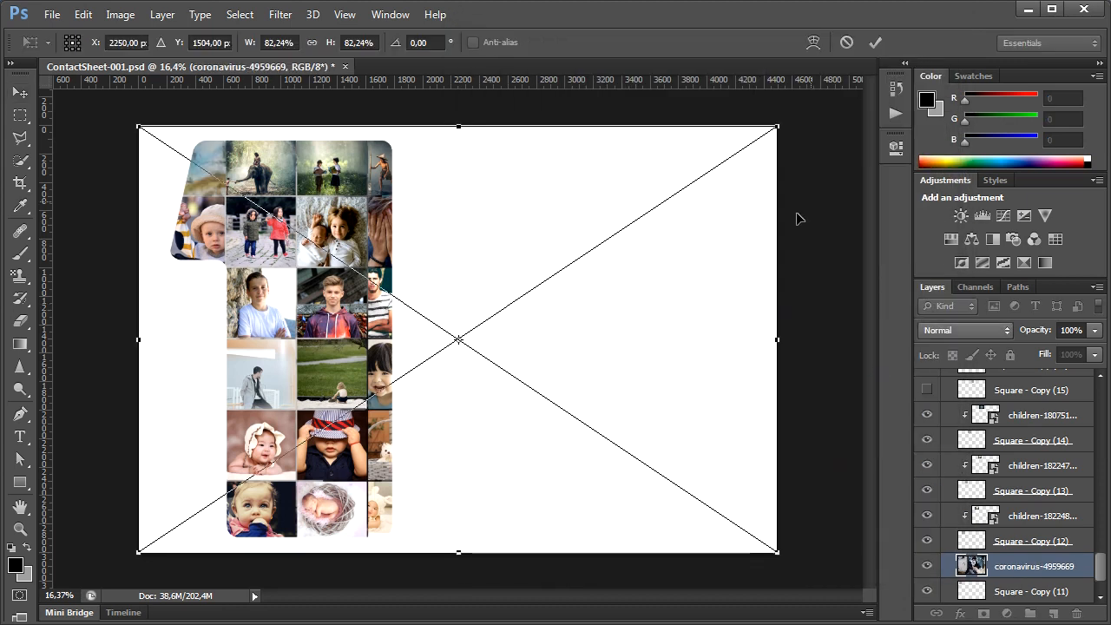
left_click(874, 45)
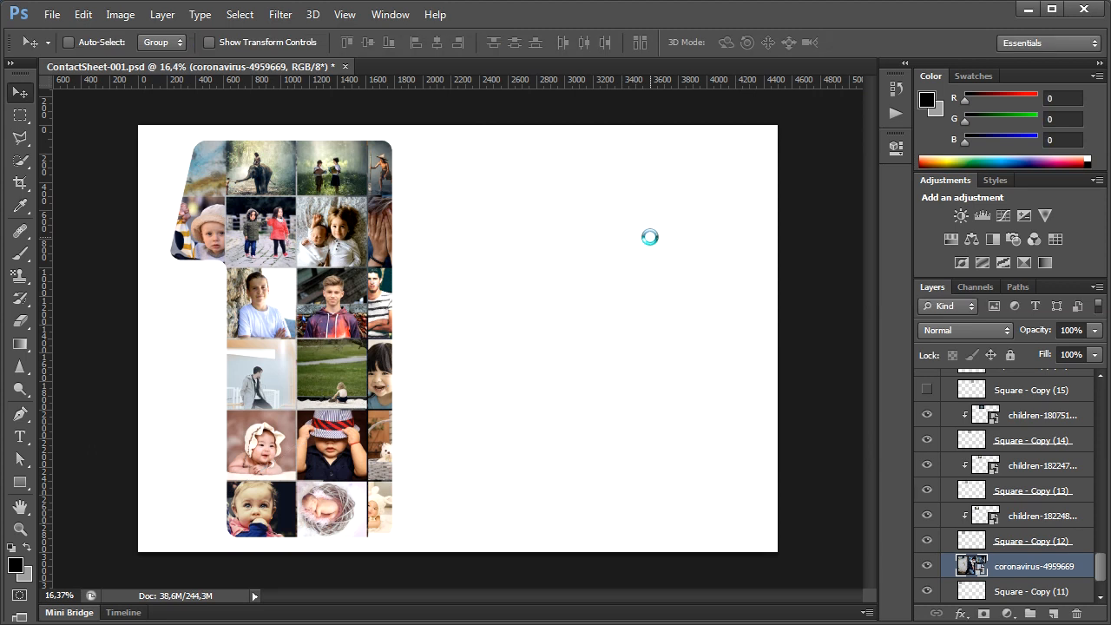
- Clip the coronavirus-4959669 photo to Square - Copy (11), scale it to about 12.12% over the square, and collapse the 1 group
left_click(161, 17)
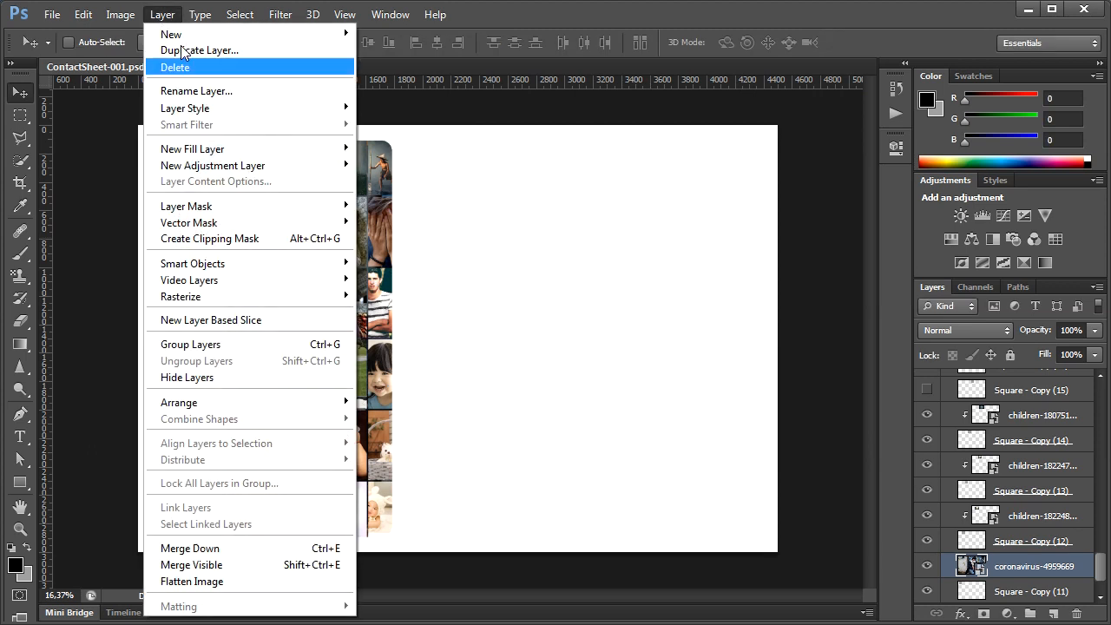
left_click(272, 237)
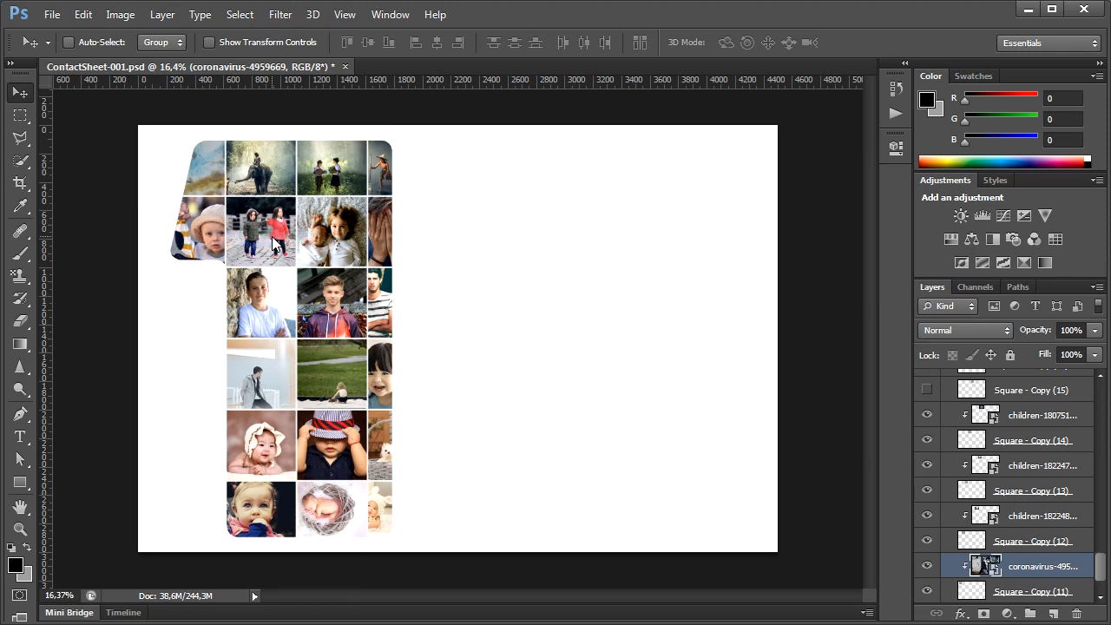
key("ctrl+t")
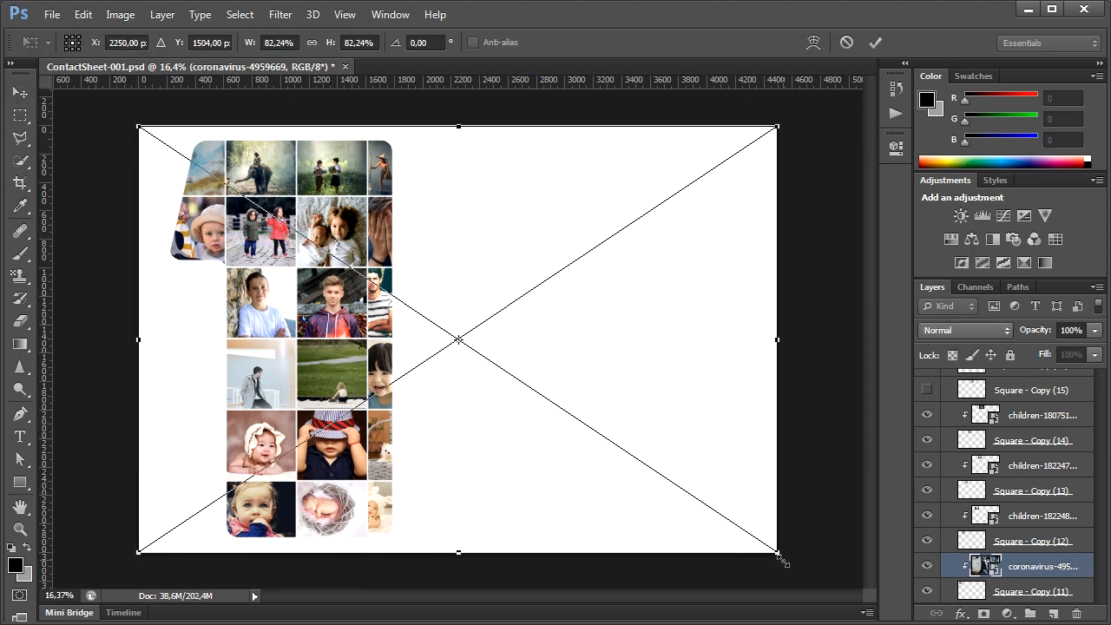
left_click_drag(779, 553, 249, 198)
left_click_drag(138, 124, 157, 138)
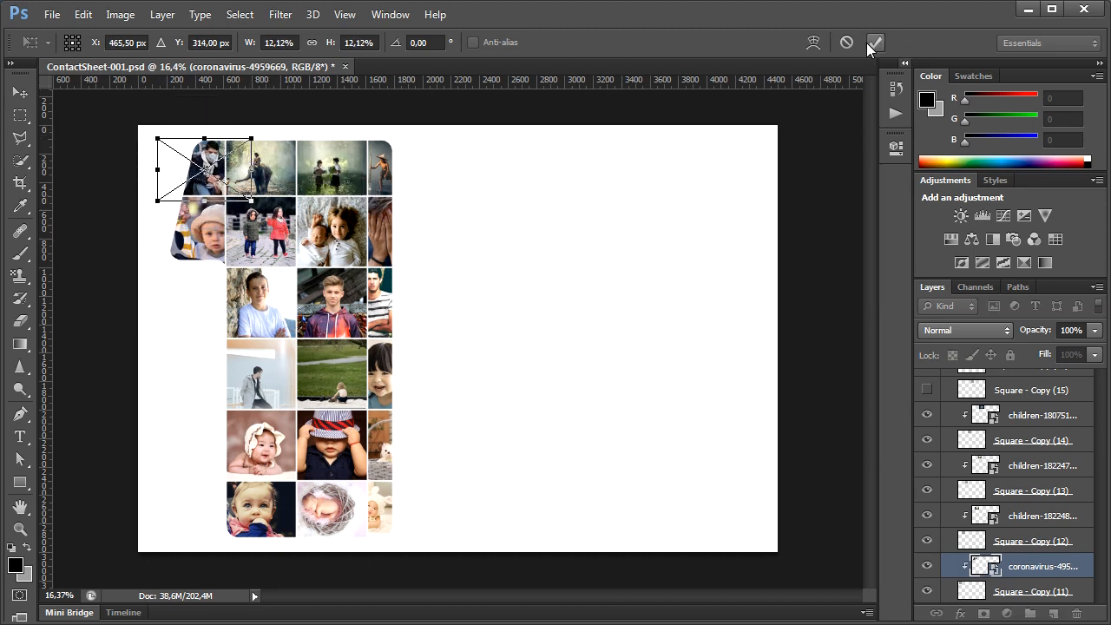
left_click(873, 42)
left_click_drag(1100, 483, 1101, 379)
left_click(947, 457)
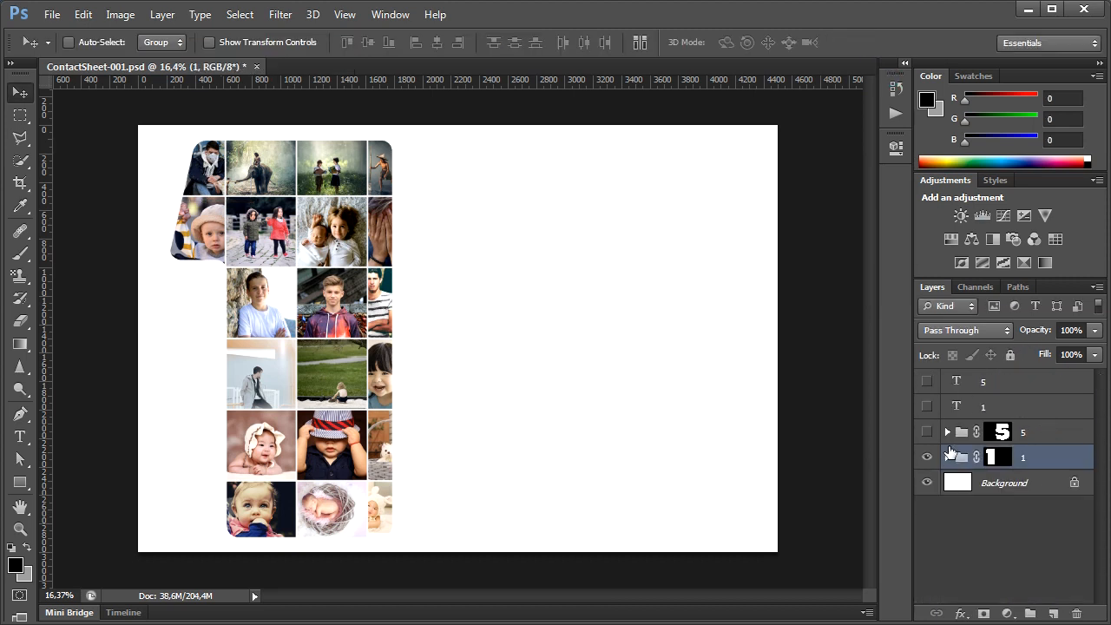
- Show and expand the 5 group, and place the coronavirus-4970828 photo from the source folder directly above its Square layer
left_click(927, 433)
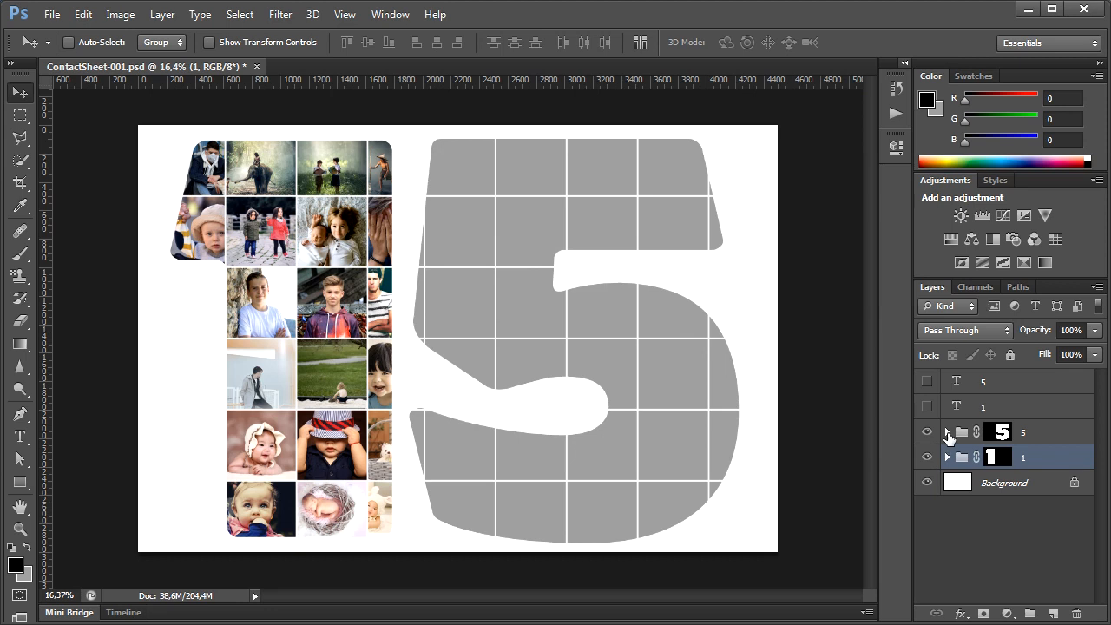
left_click(947, 432)
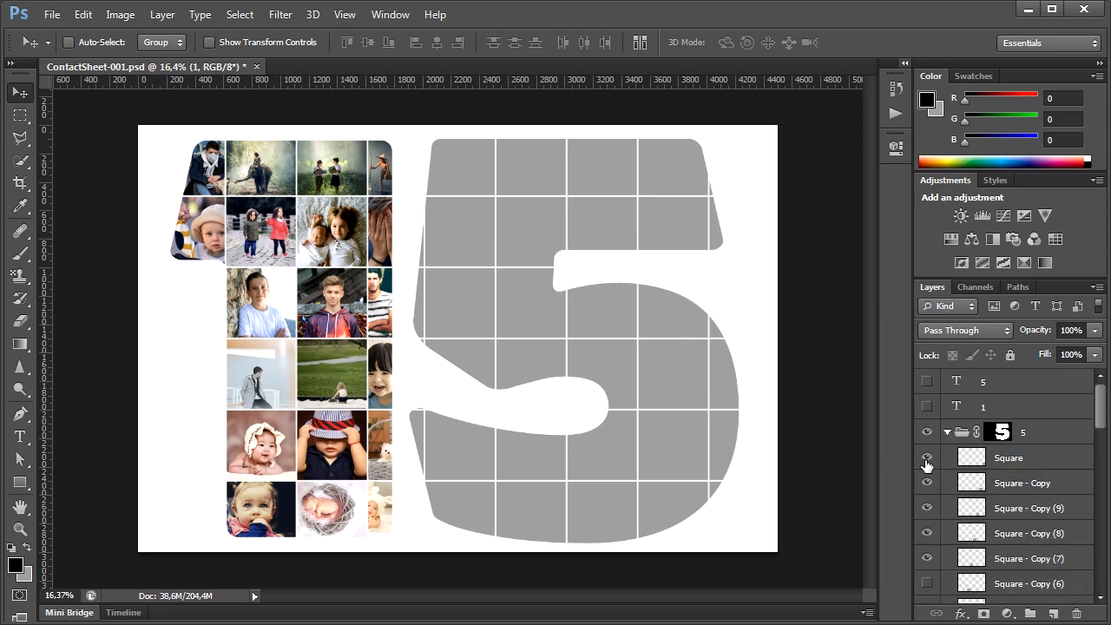
left_click(970, 465)
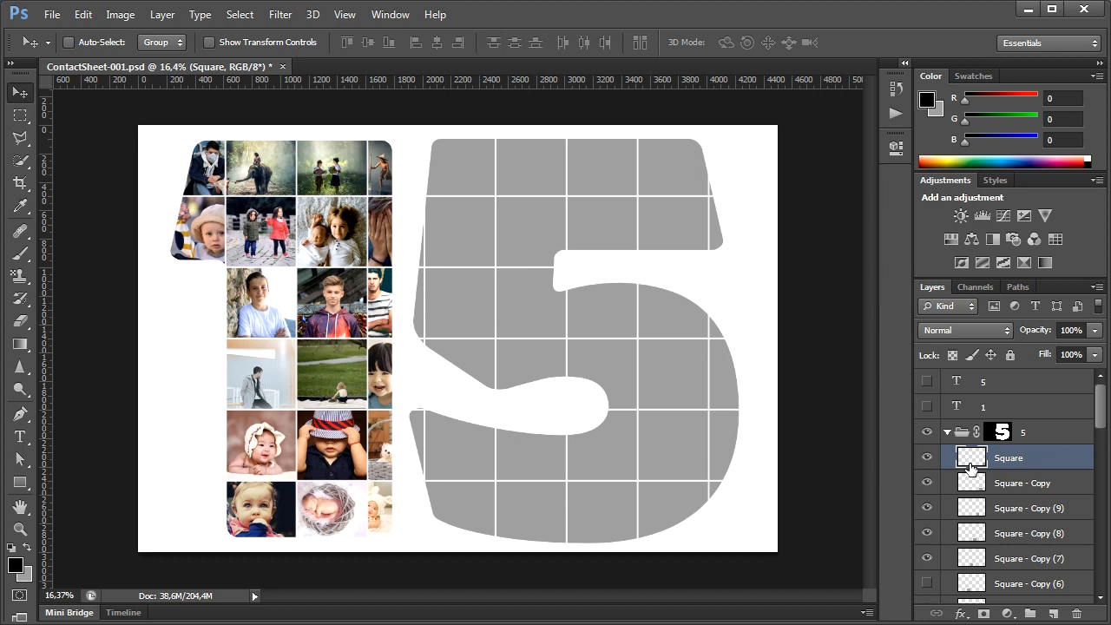
left_click(53, 15)
left_click(114, 296)
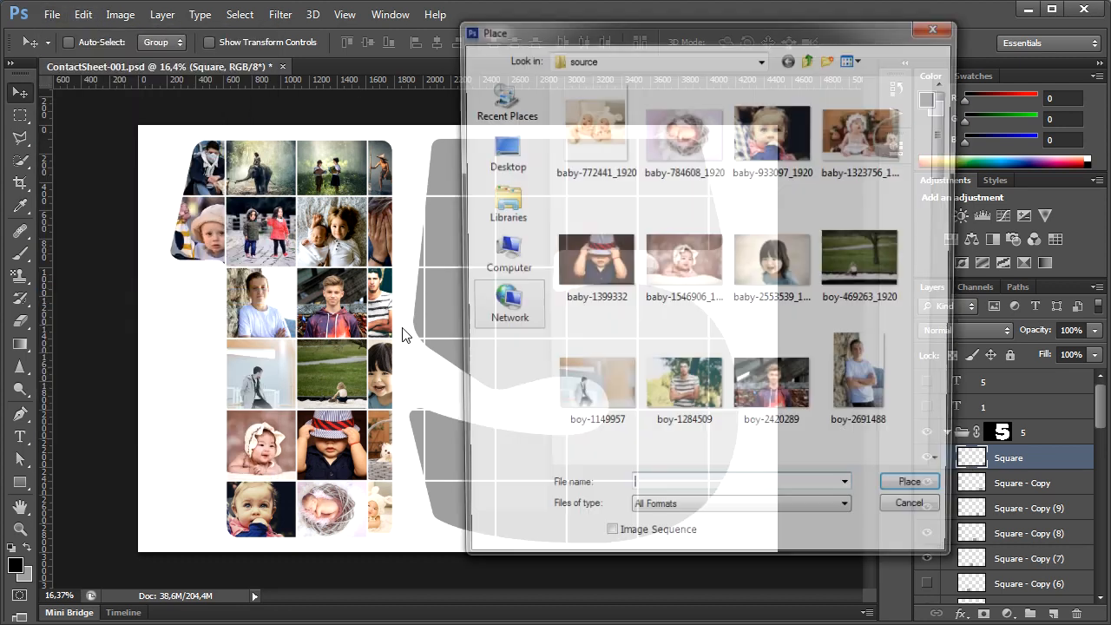
left_click_drag(946, 154, 934, 230)
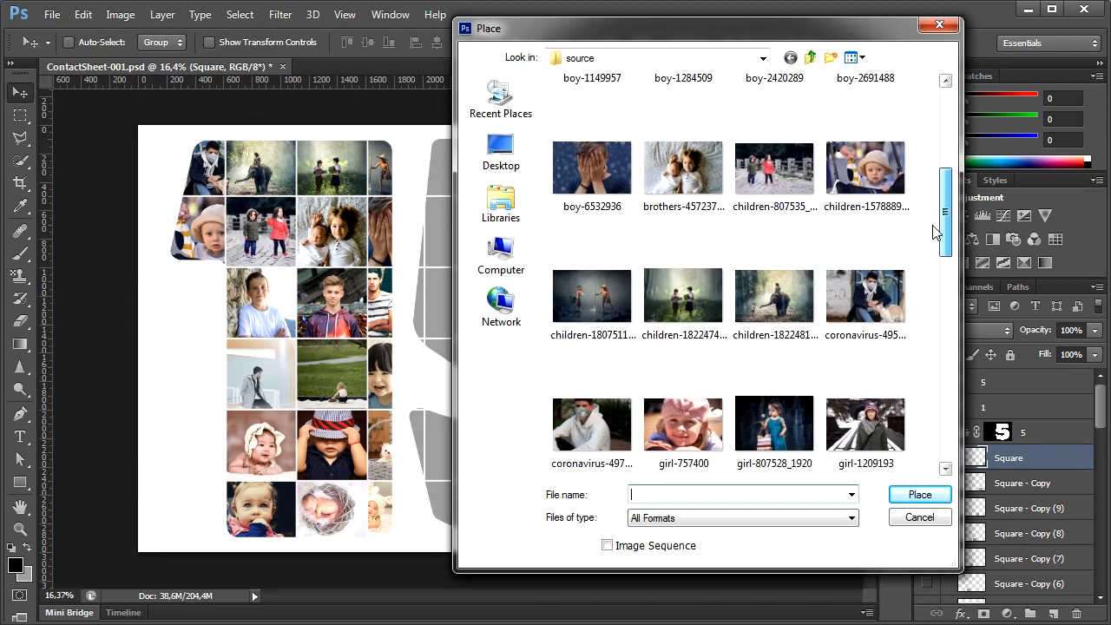
double_click(605, 437)
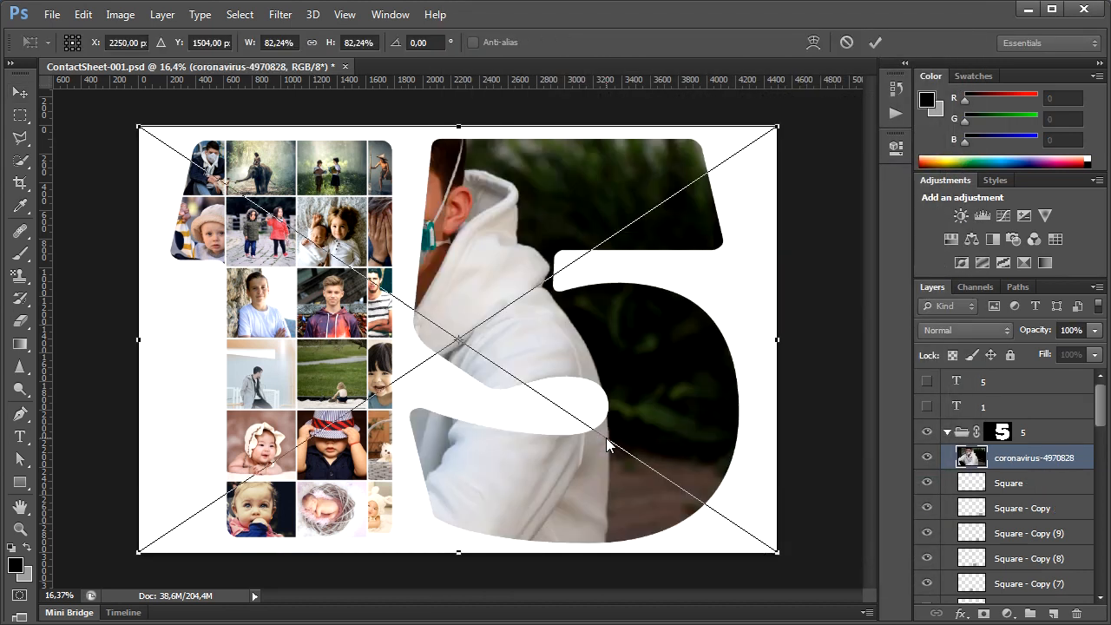
left_click(875, 43)
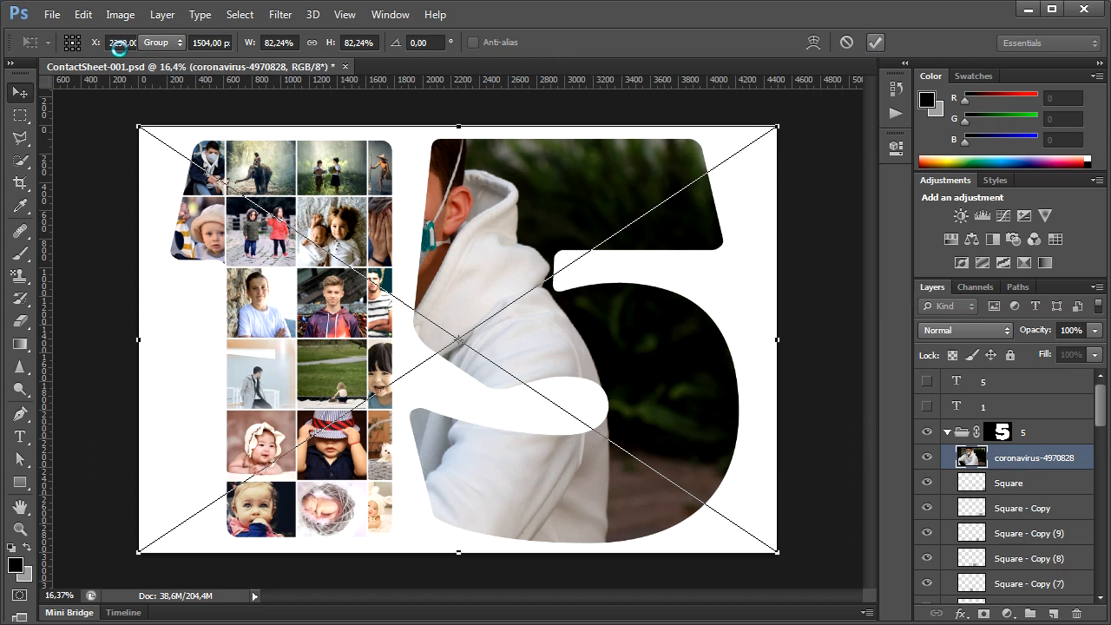
- Clip the coronavirus-4970828 photo to Square and scale it to about 5.5% over that cell at the 5's lower-right edge
left_click(162, 15)
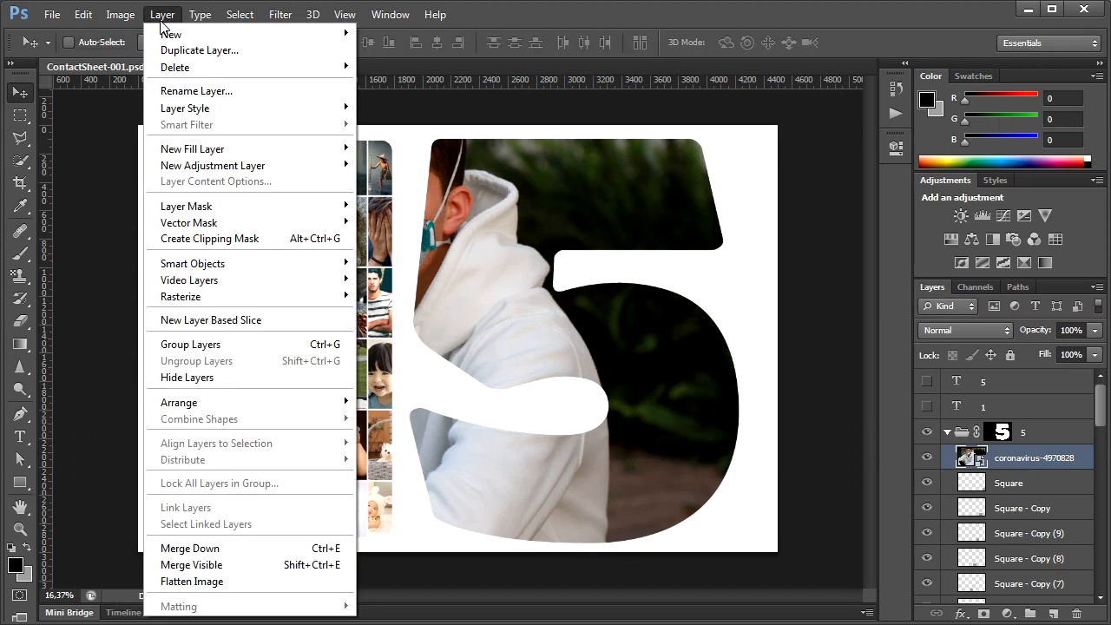
left_click(229, 241)
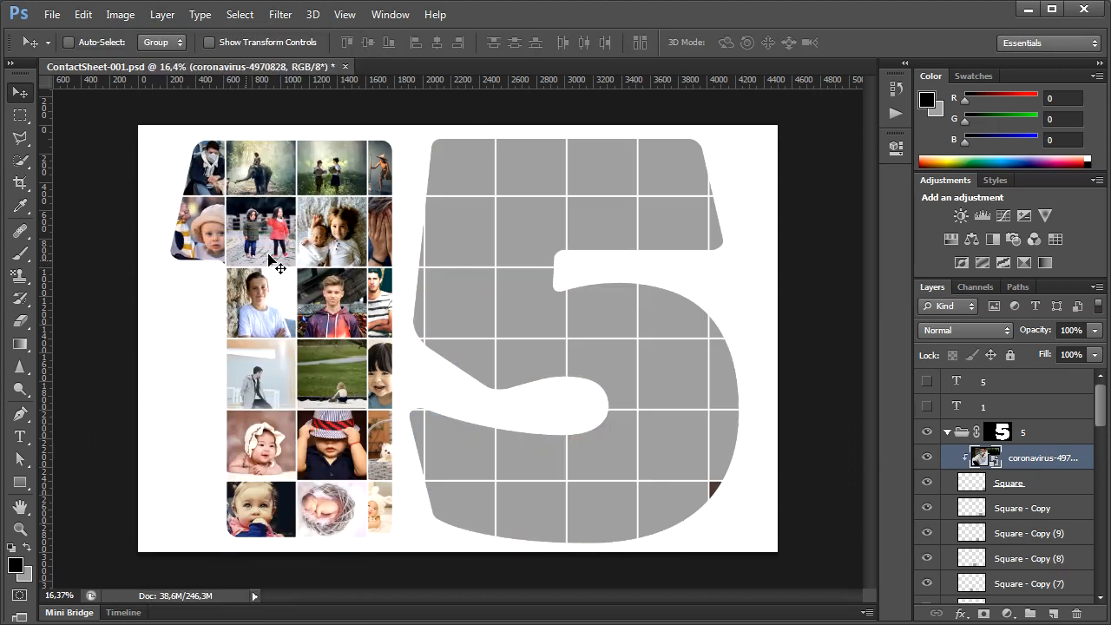
key("ctrl+t")
left_click_drag(141, 125, 673, 497)
left_click_drag(774, 552, 730, 511)
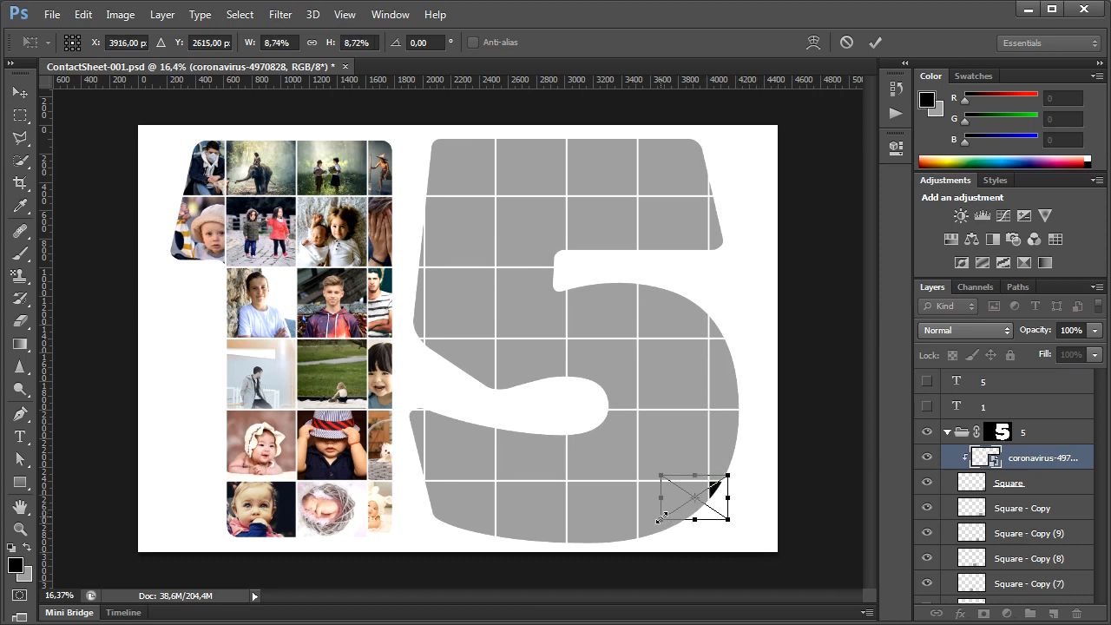
left_click_drag(659, 518, 685, 502)
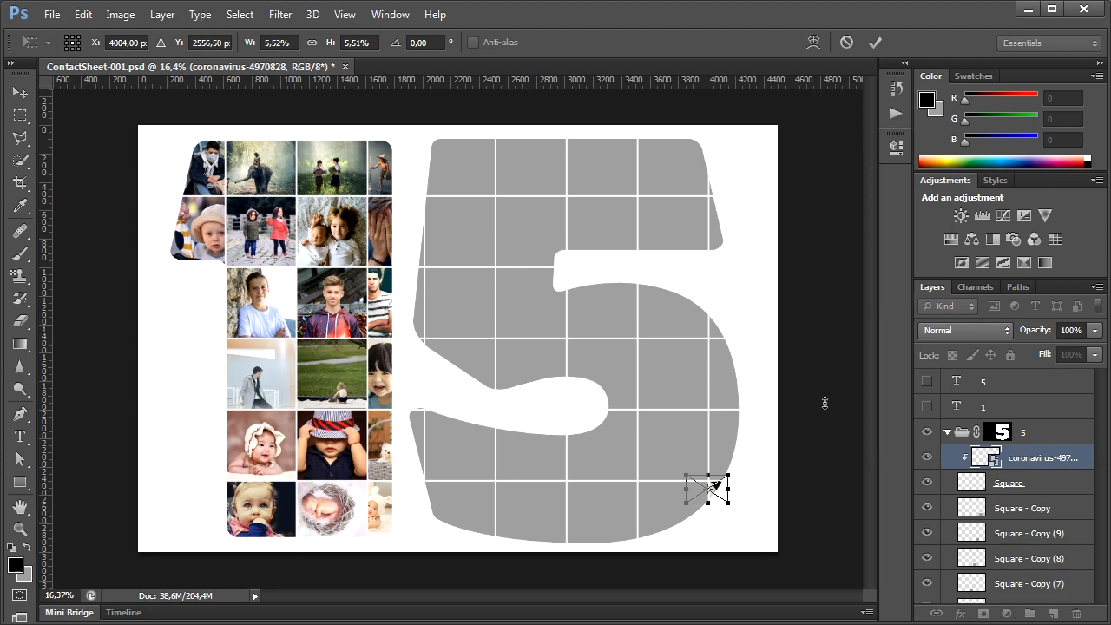
left_click(877, 47)
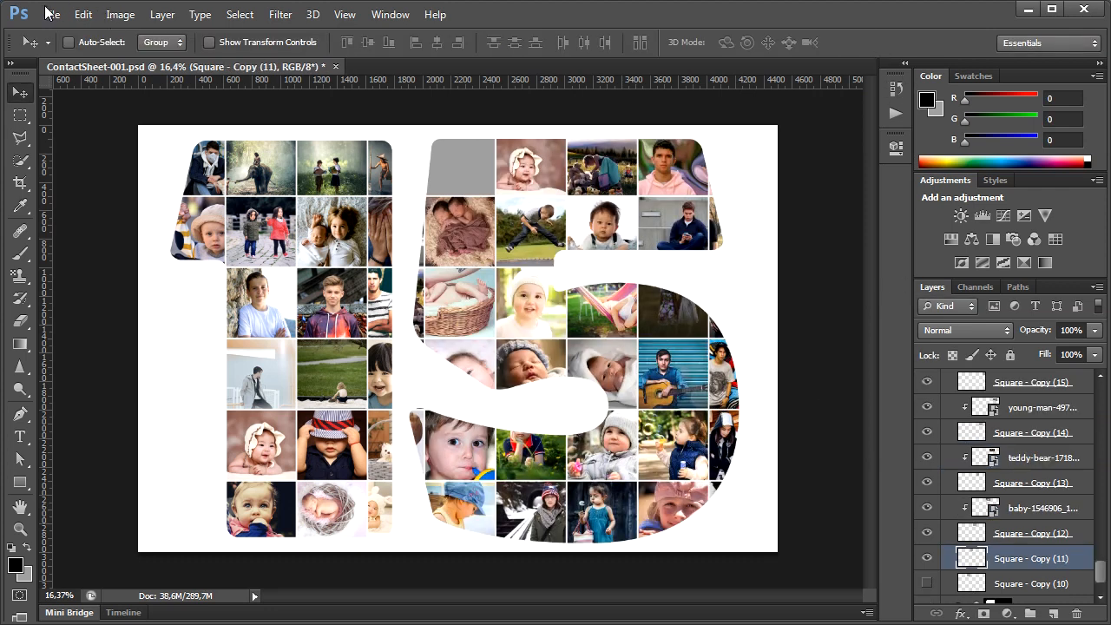
- Place the baby-2553539_1920 photo directly above Square - Copy (11), positioned over the 5's empty upper-left cell
left_click(50, 14)
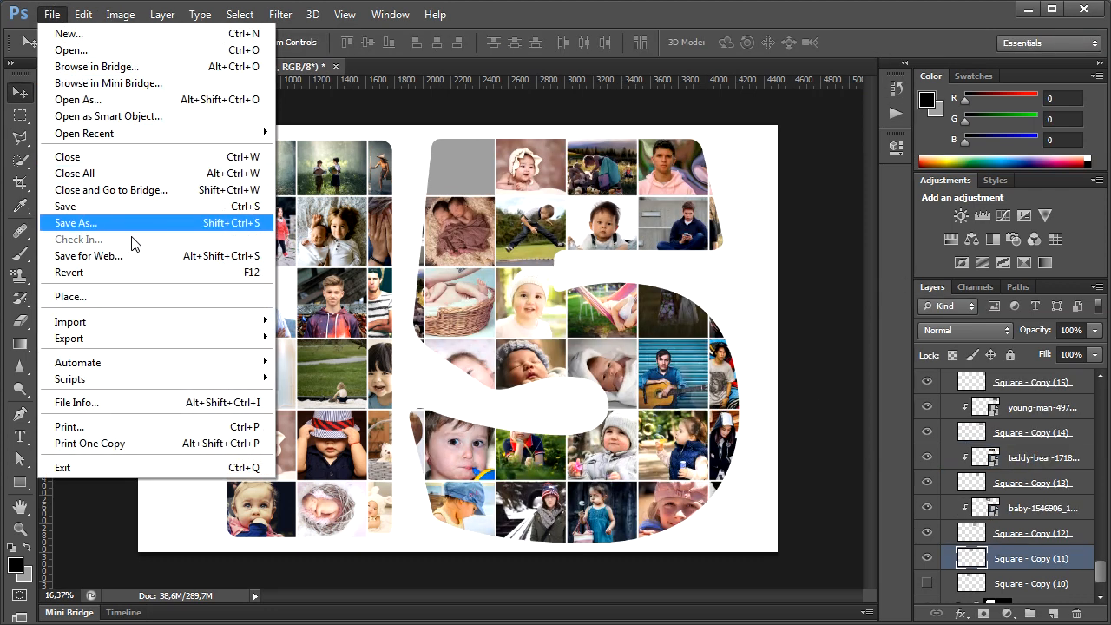
left_click(127, 295)
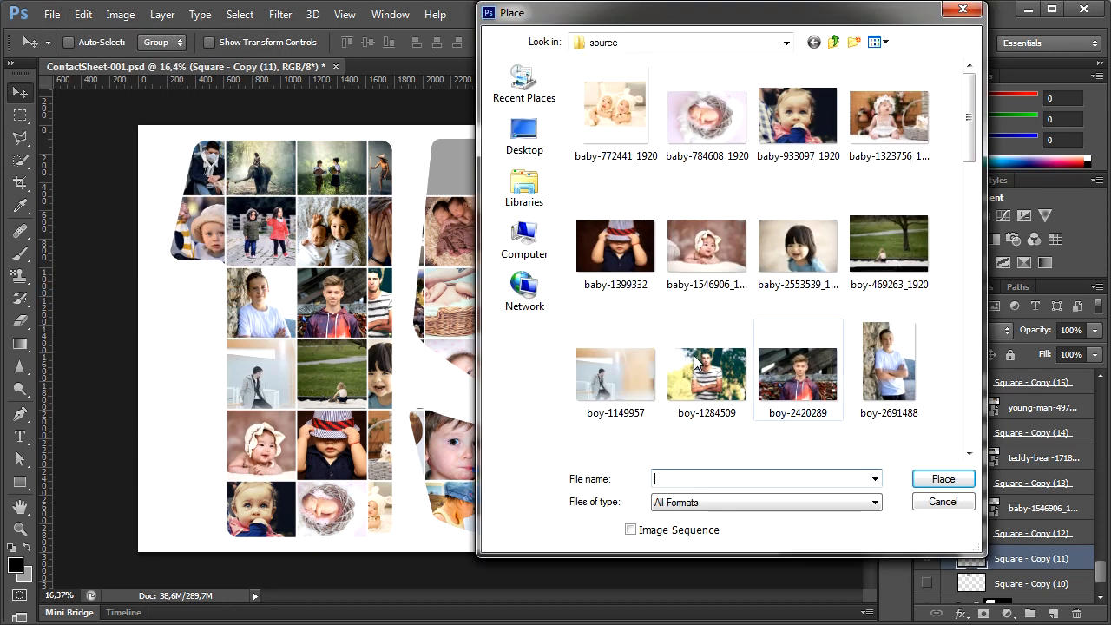
double_click(814, 240)
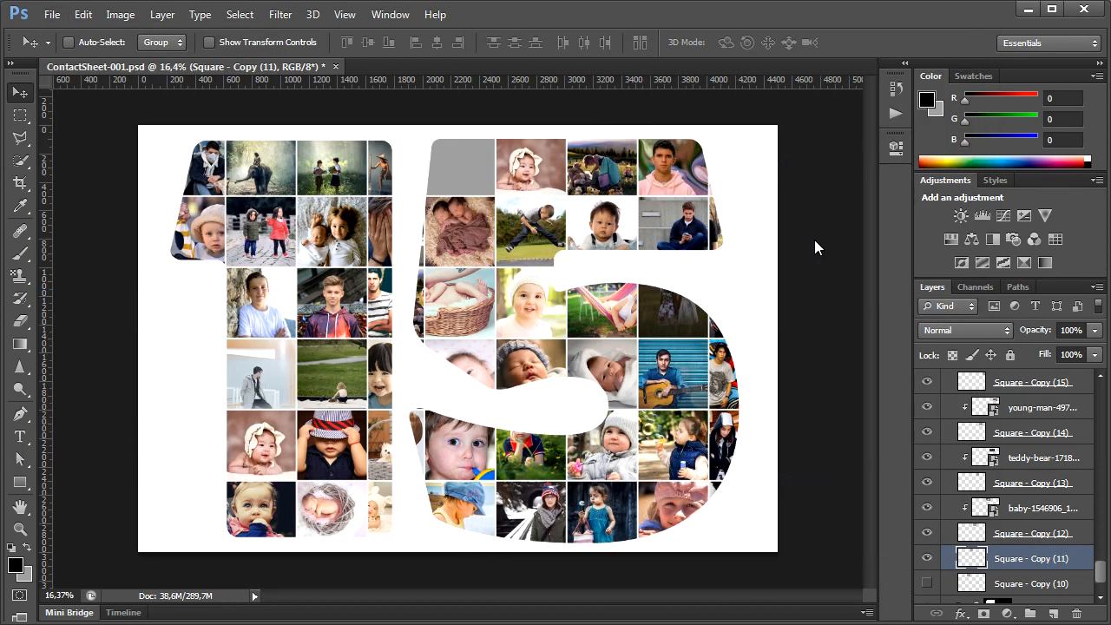
left_click_drag(547, 318, 561, 170)
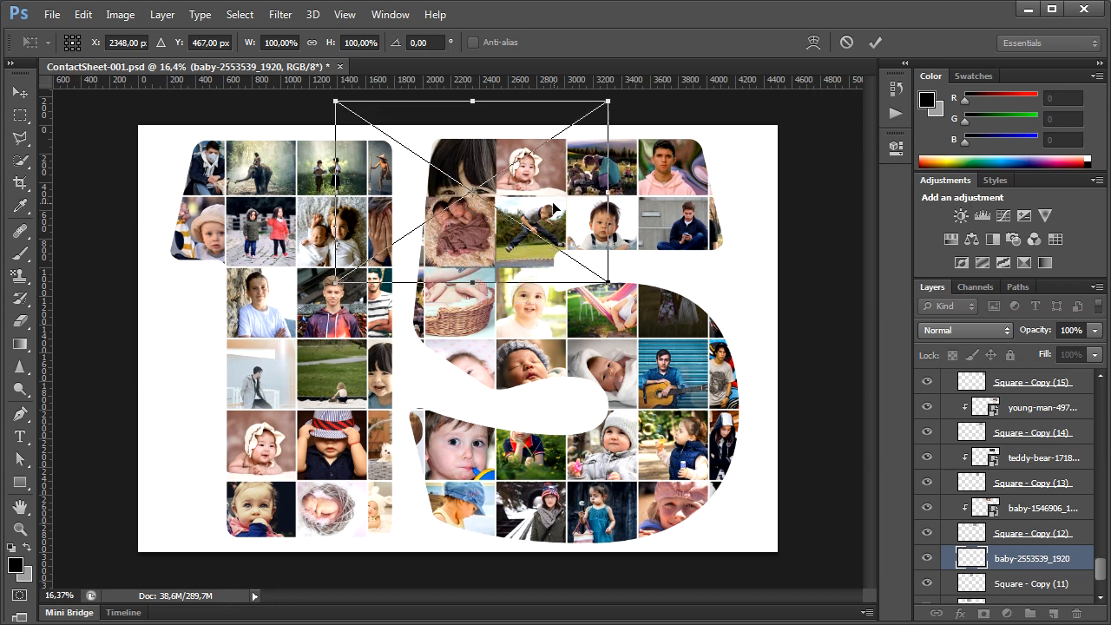
left_click(875, 43)
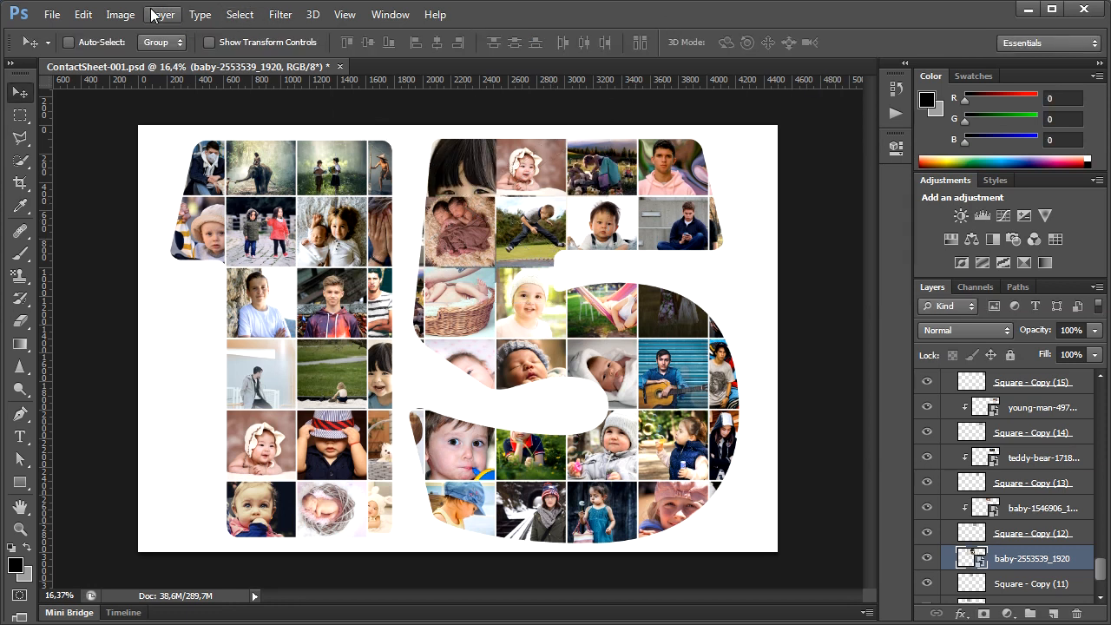
- Clip the baby-2553539_1920 photo to Square - Copy (11) and scale it to about 35.47% over that square
left_click(153, 15)
left_click(256, 241)
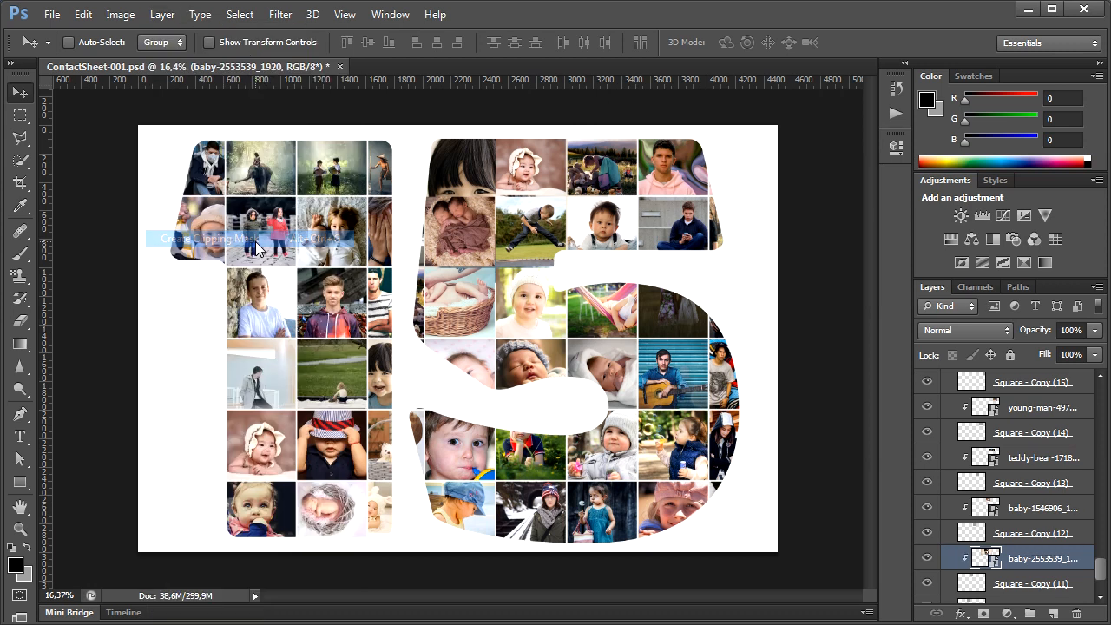
key("ctrl+t")
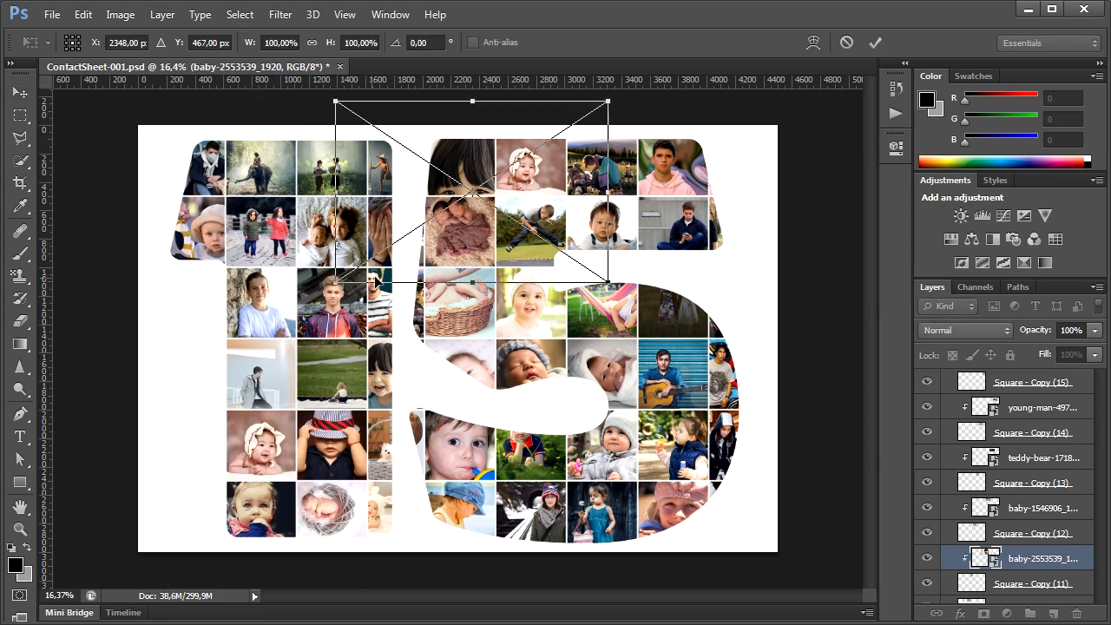
left_click_drag(356, 259, 437, 206)
left_click_drag(592, 110, 538, 145)
left_click_drag(553, 227, 515, 203)
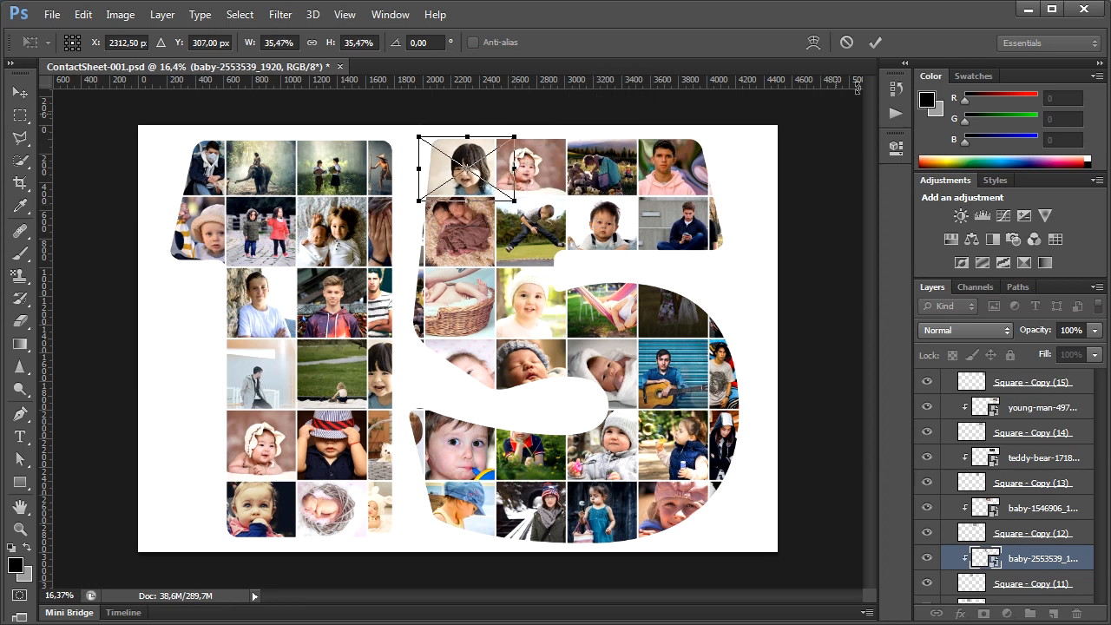
left_click(874, 43)
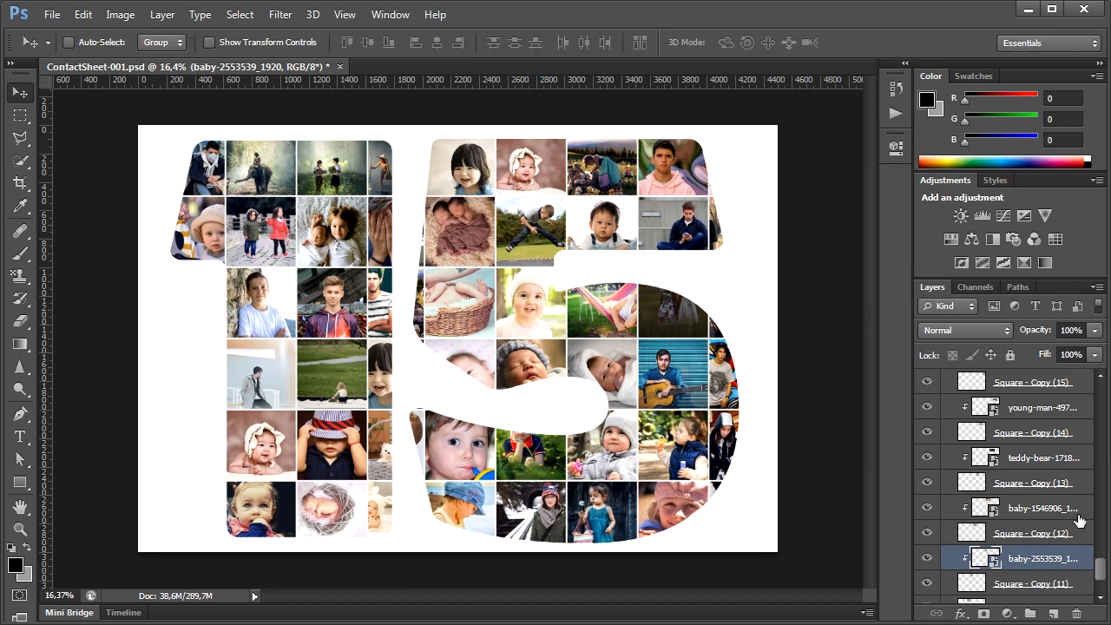
- Collapse the 5 group and convert the locked Background into a regular layer with the default name
left_click_drag(1101, 560, 1099, 390)
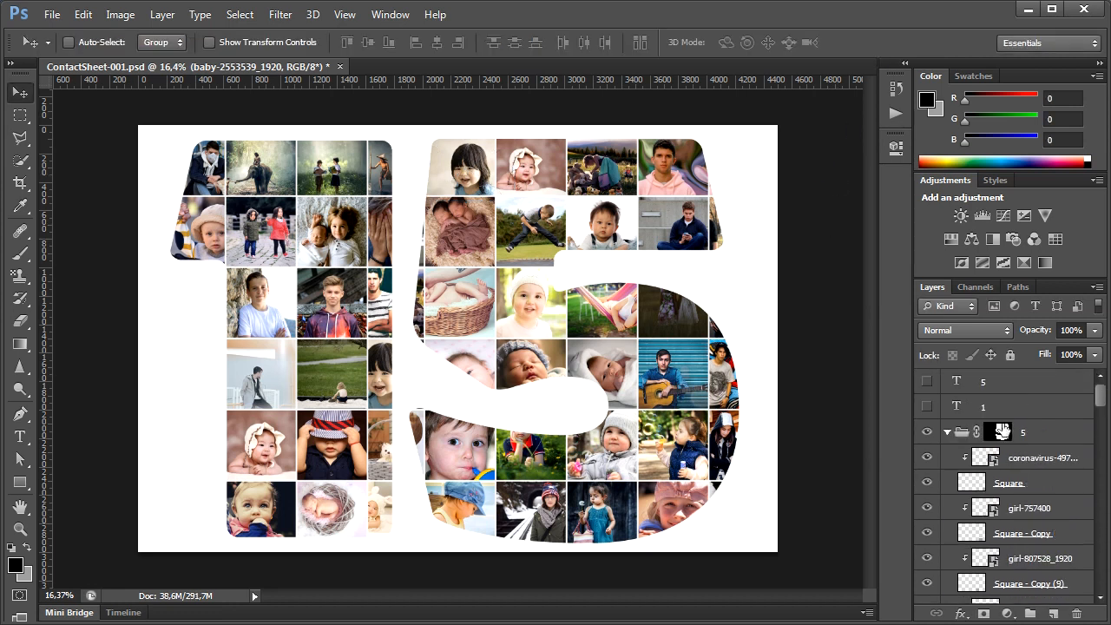
left_click(947, 433)
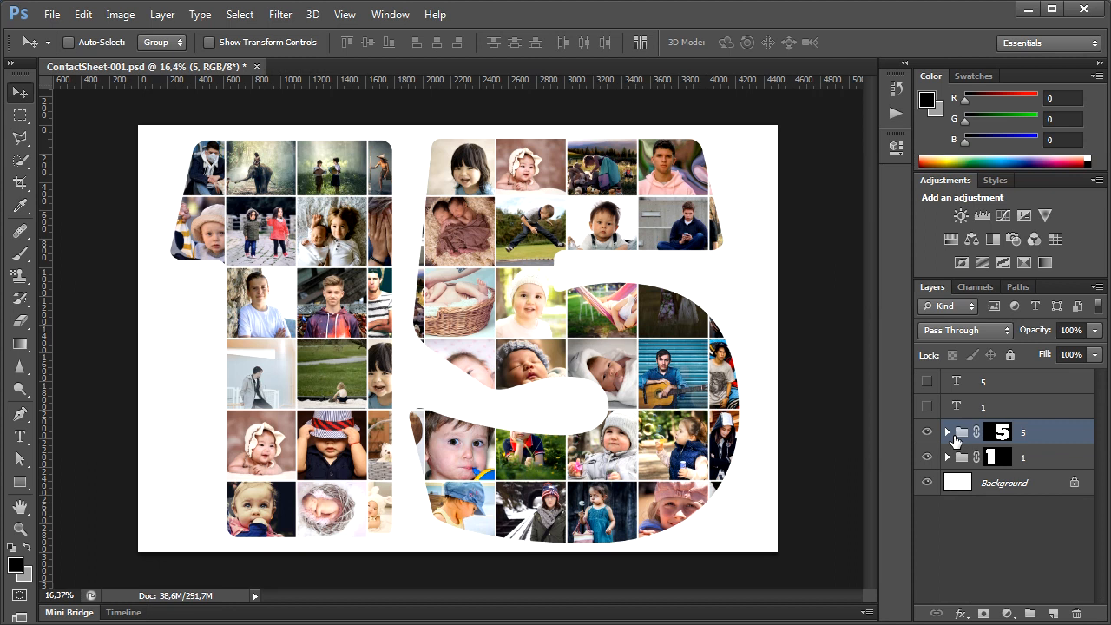
left_click(1007, 484)
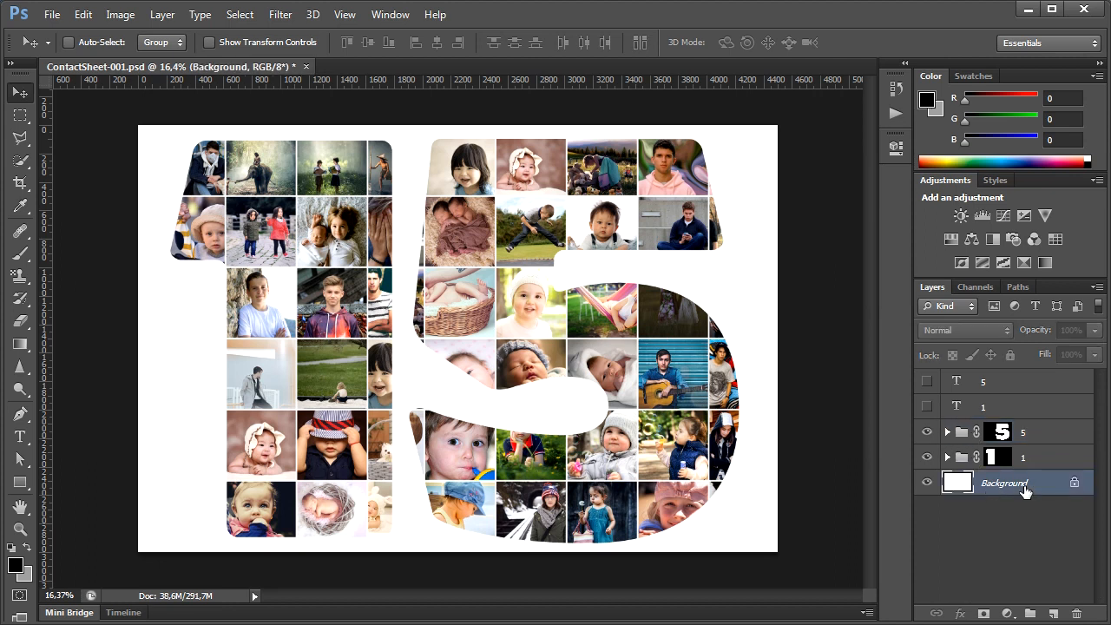
double_click(1073, 486)
left_click(628, 208)
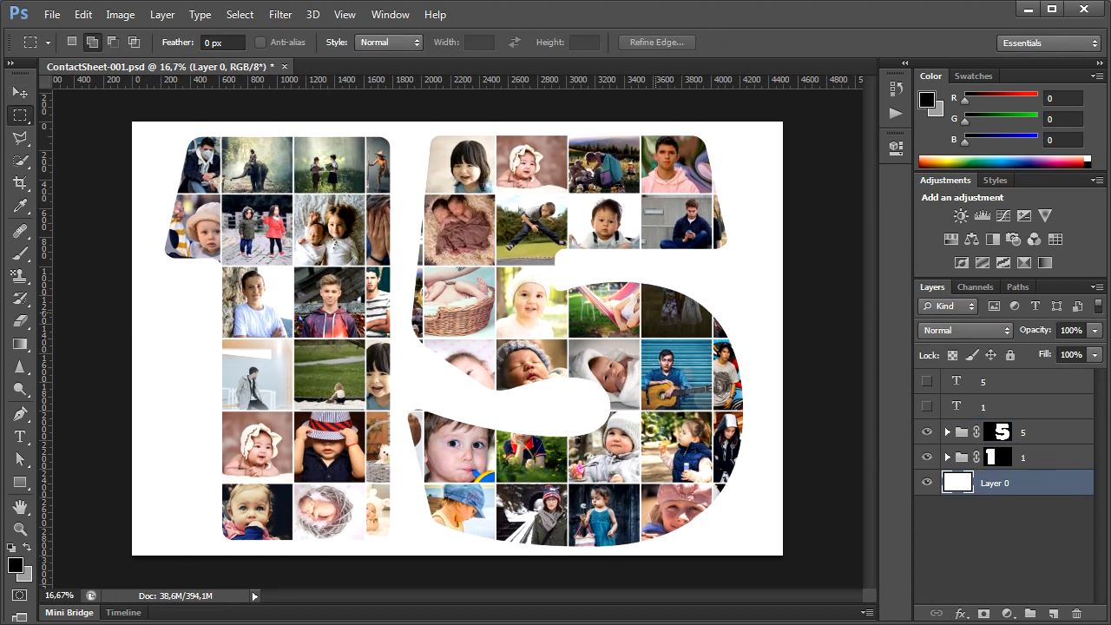
- Fill Layer 0 with the dark green color #4a6243 in Normal mode at 100% opacity
left_click(87, 22)
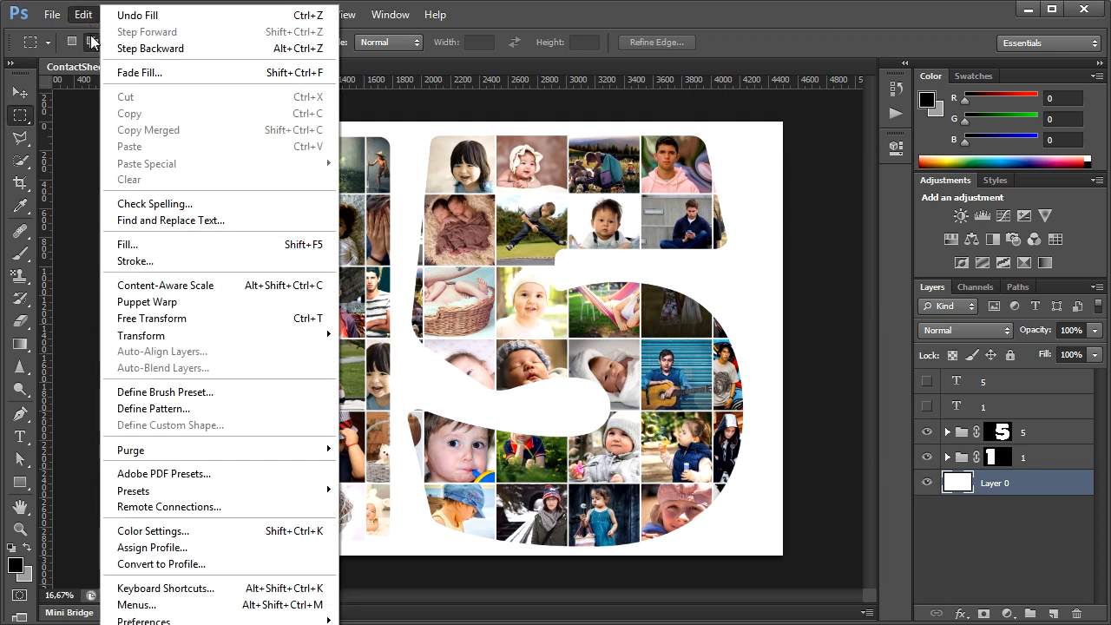
left_click(124, 245)
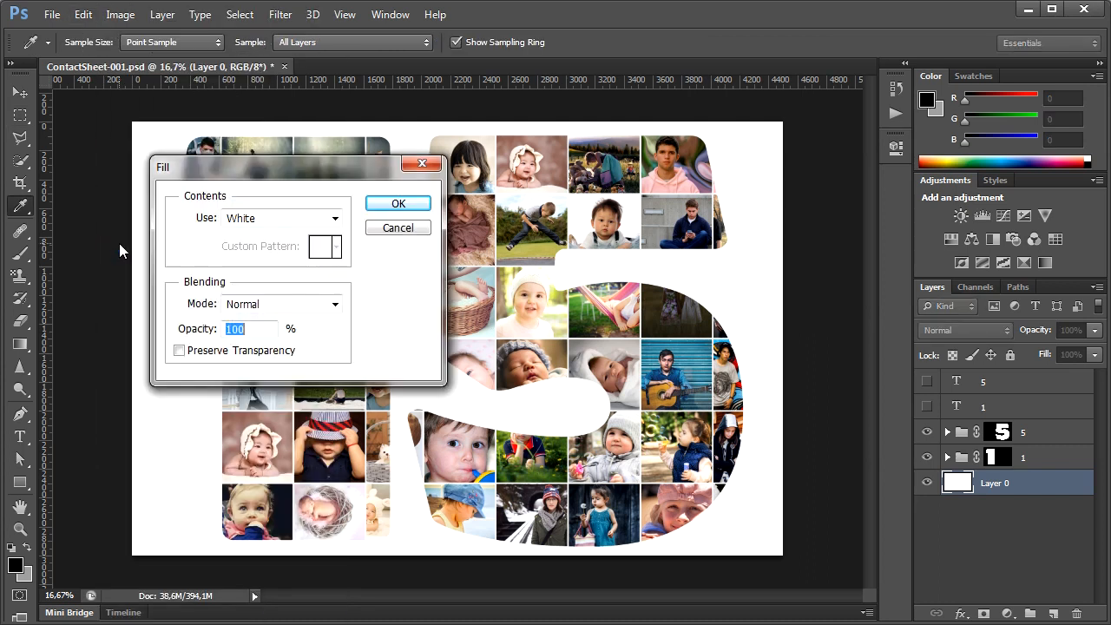
left_click(334, 218)
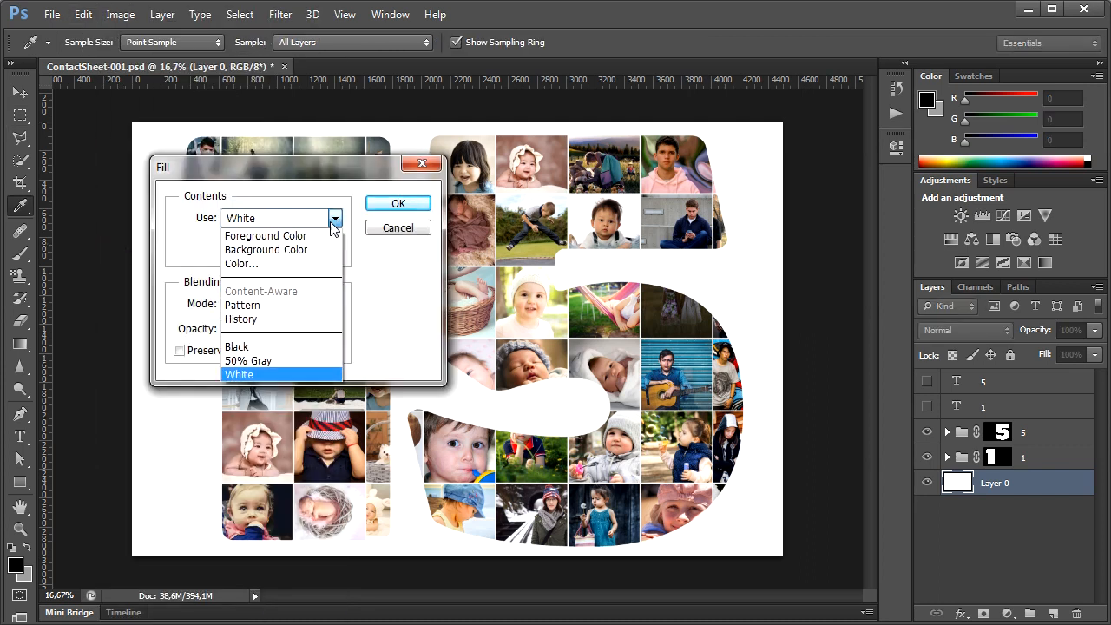
left_click(304, 267)
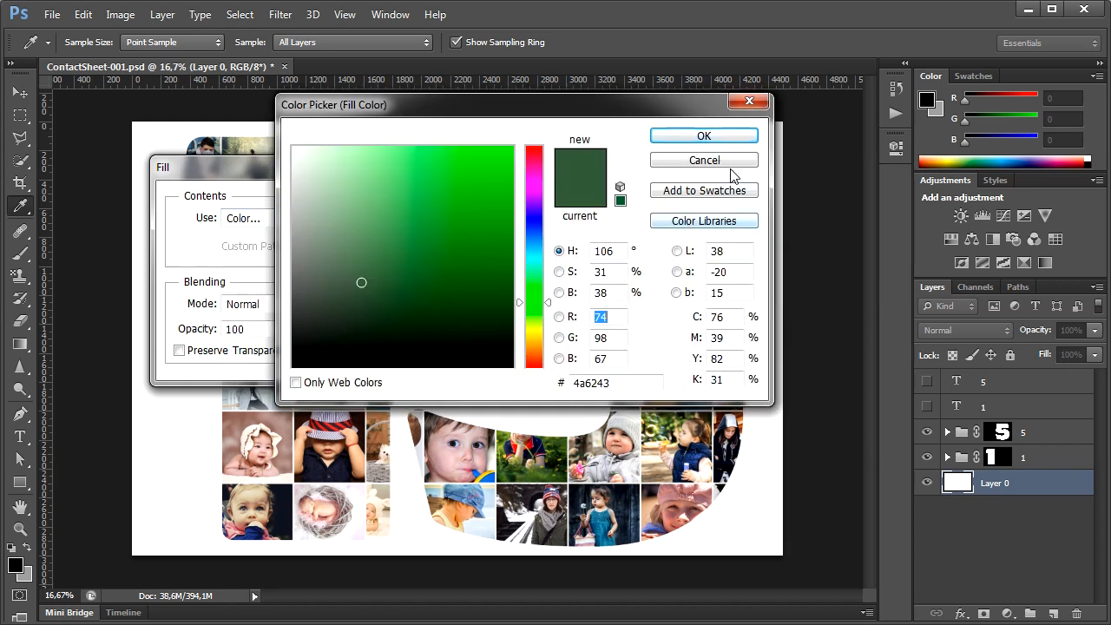
left_click(740, 142)
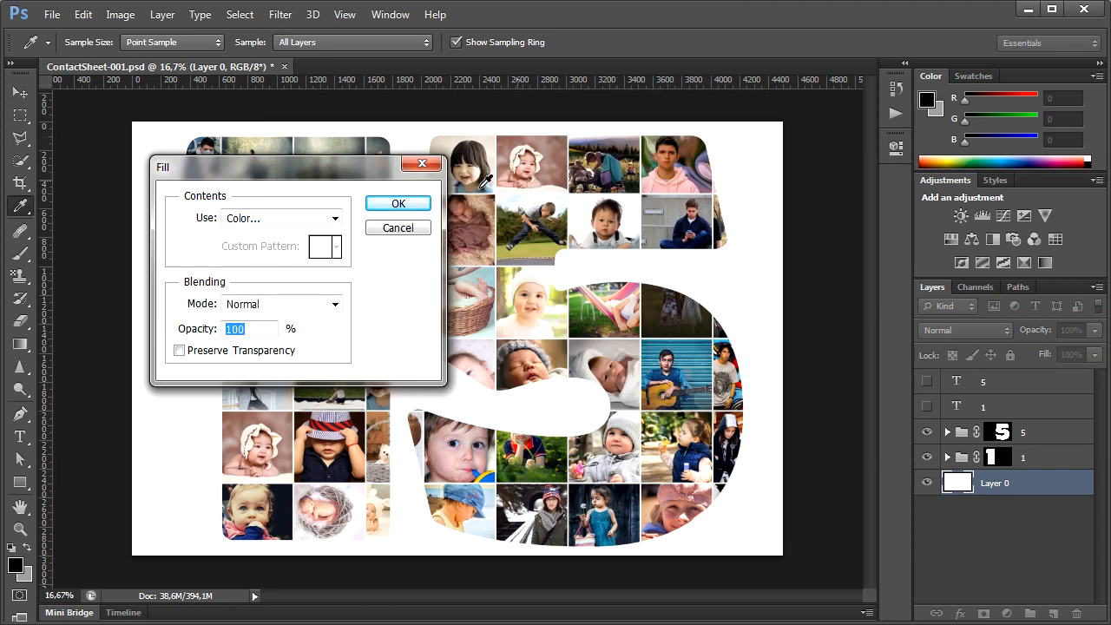
left_click(406, 208)
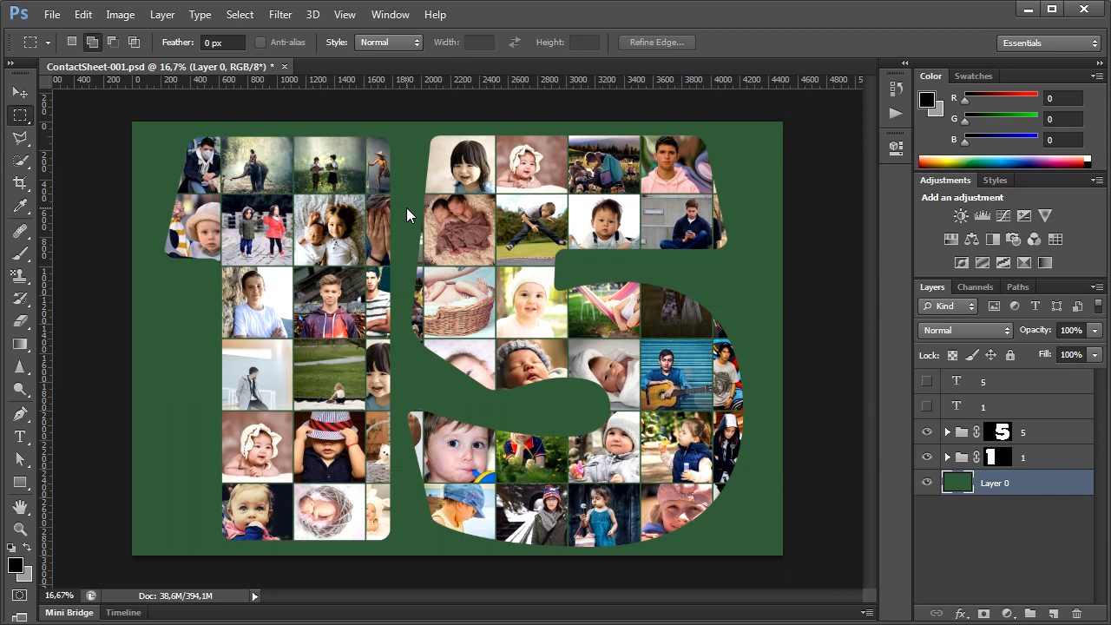
- Select the 5 and 1 groups together and scale them down to about 88.3% with Free Transform
left_click(960, 434)
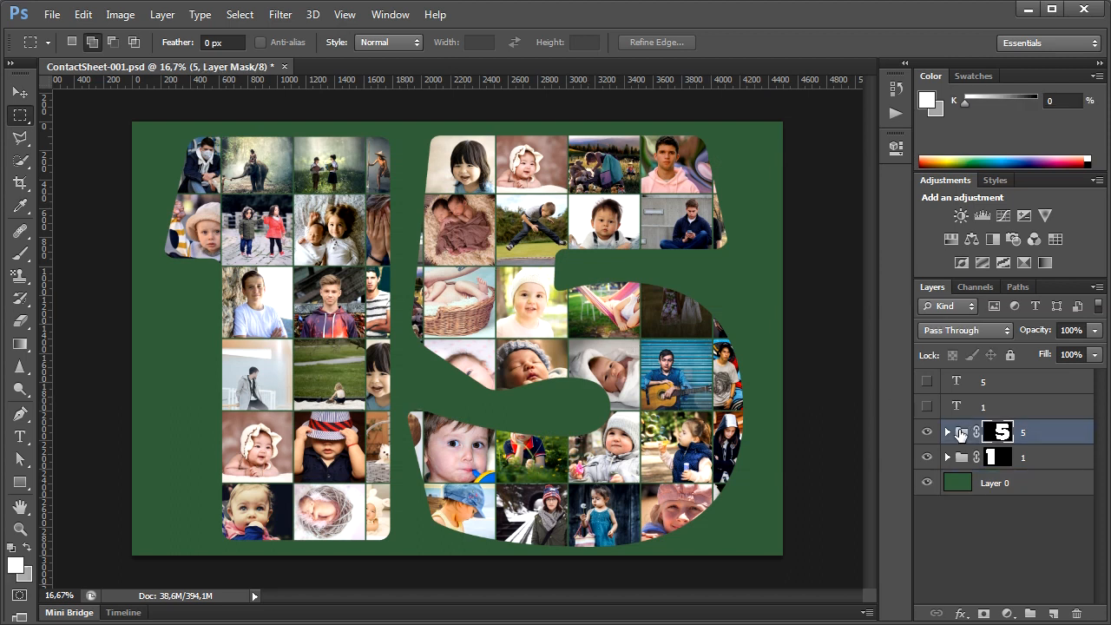
left_click(960, 461, "shift")
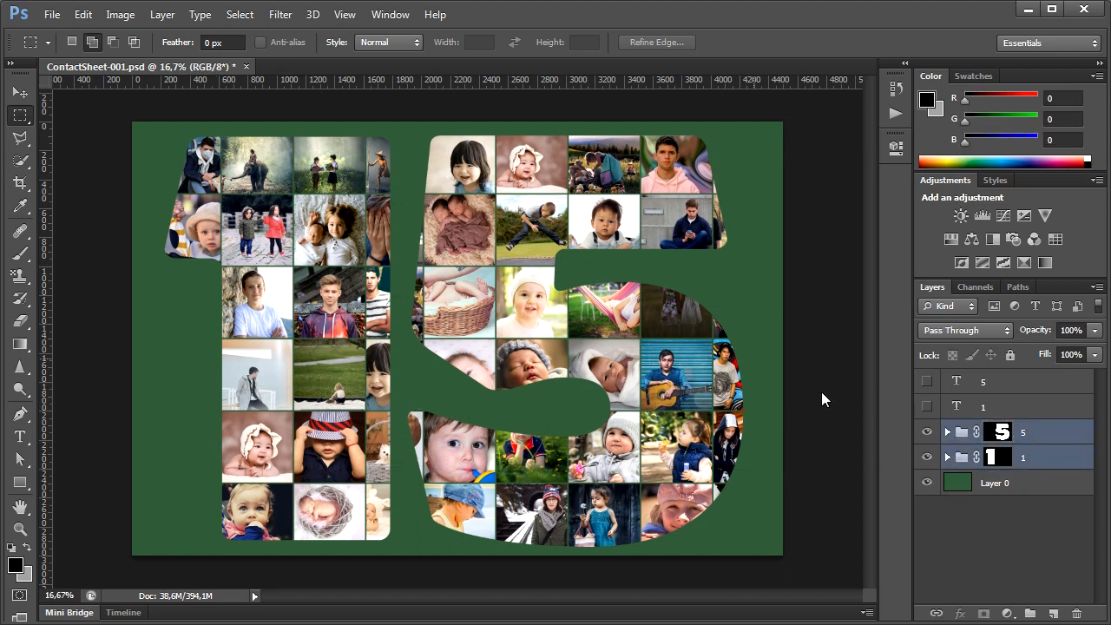
left_click(84, 15)
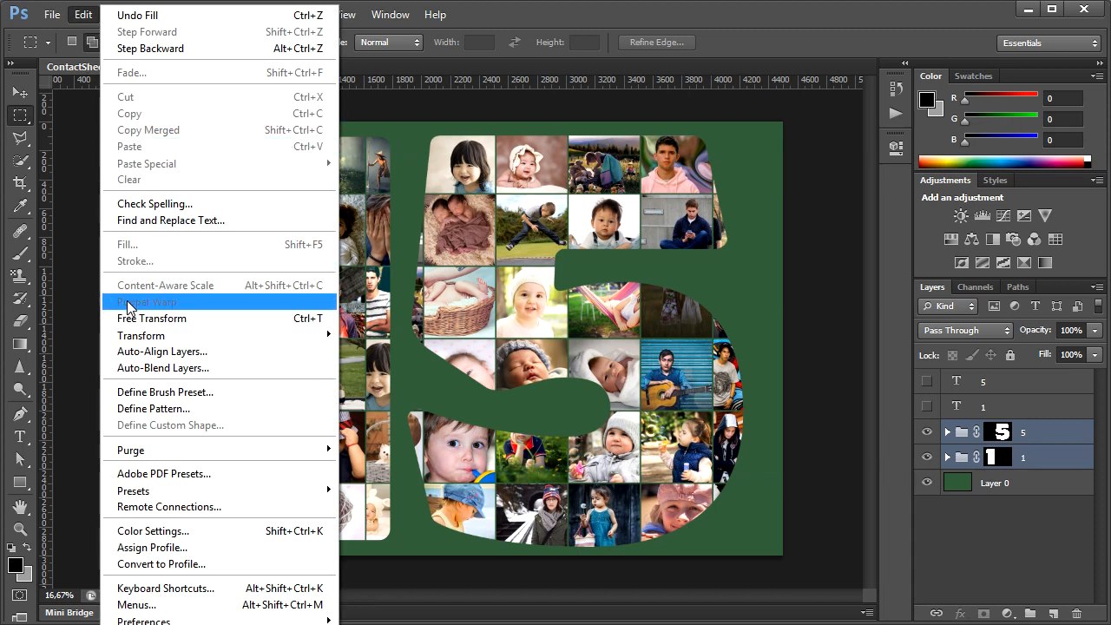
left_click(286, 318)
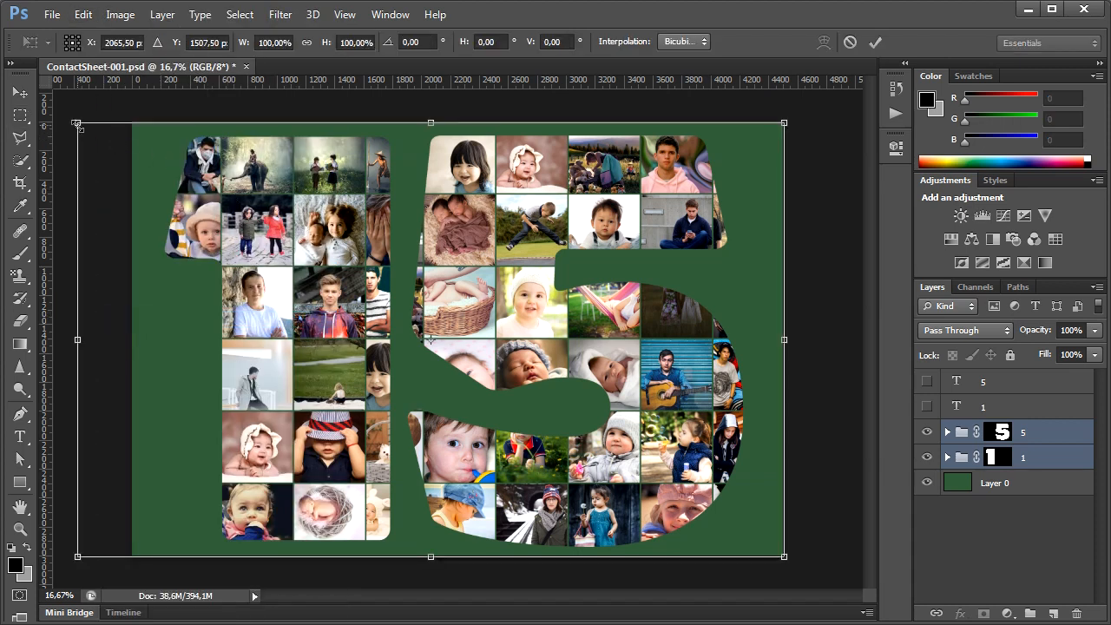
left_click_drag(80, 125, 114, 145)
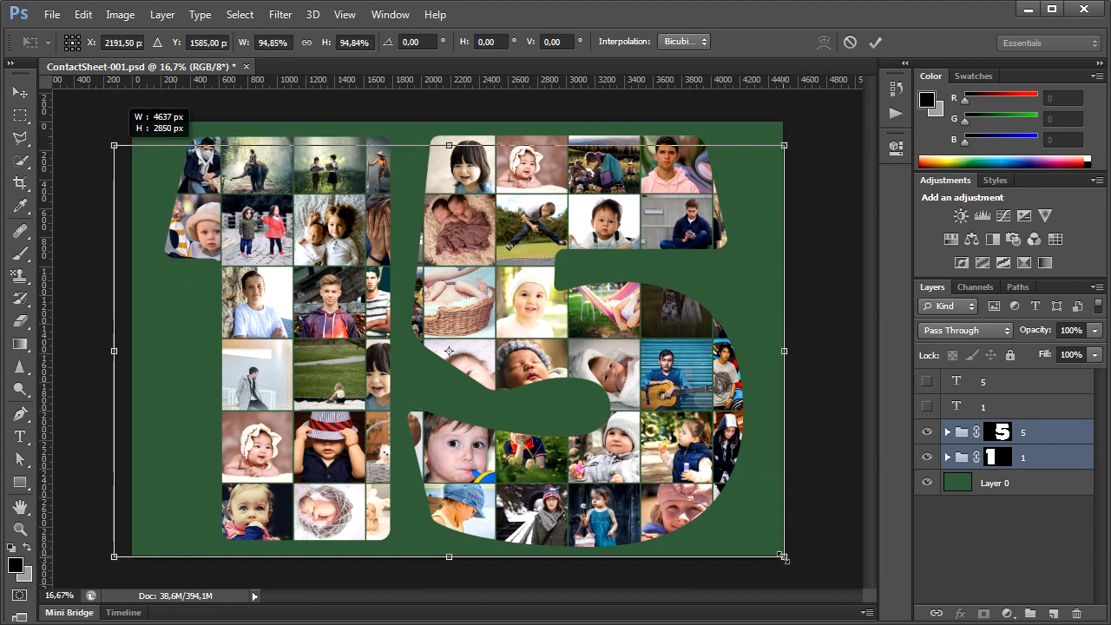
left_click_drag(783, 556, 739, 514)
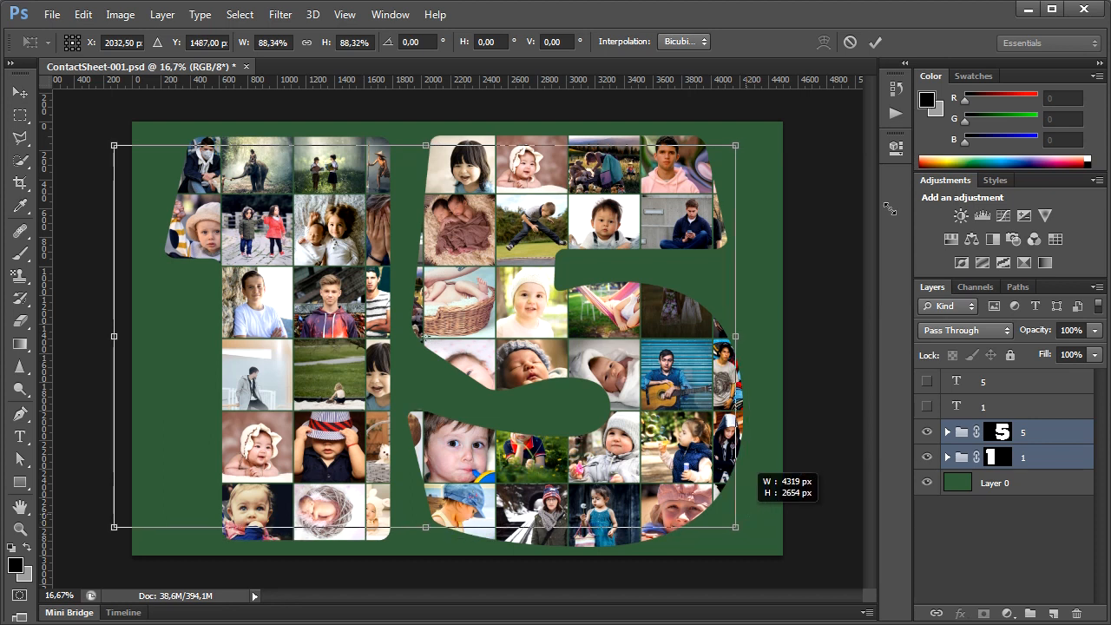
left_click(874, 42)
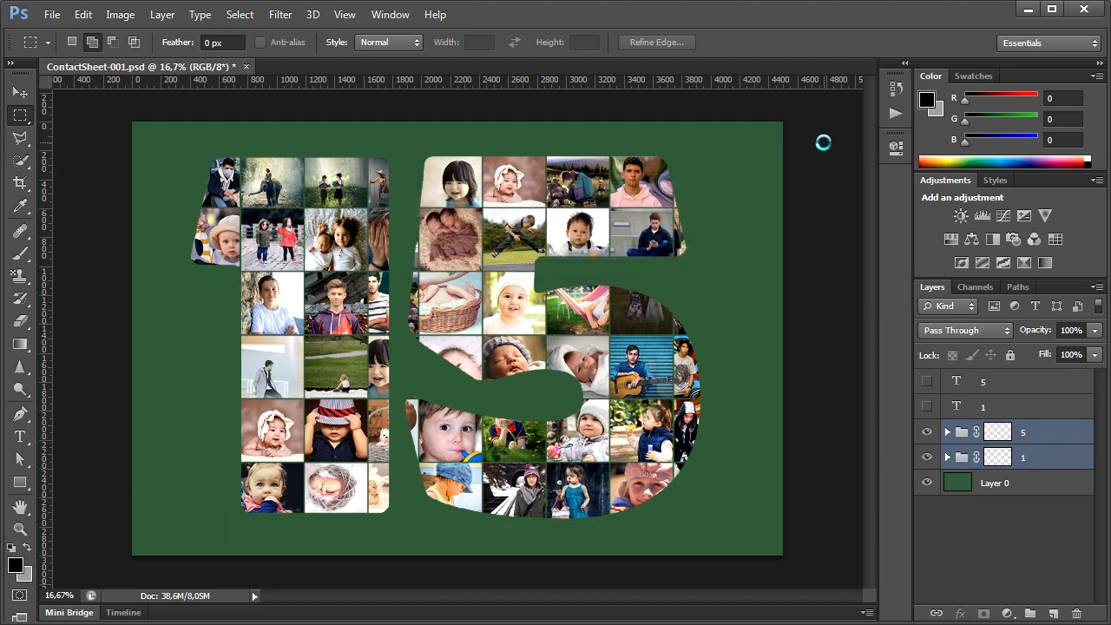
- Scale the 5 and 1 groups down again to about 85.8% and shift them about 84 px horizontally to center the number
key("ctrl+t")
left_click_drag(113, 145, 158, 171)
left_click_drag(481, 361, 495, 360)
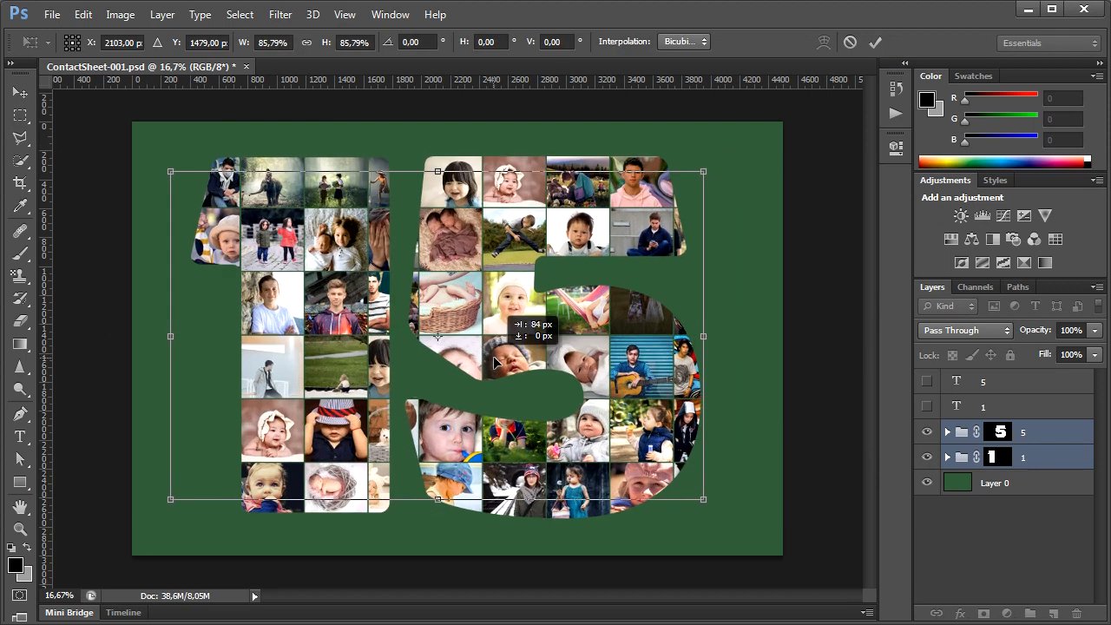
key("Return")
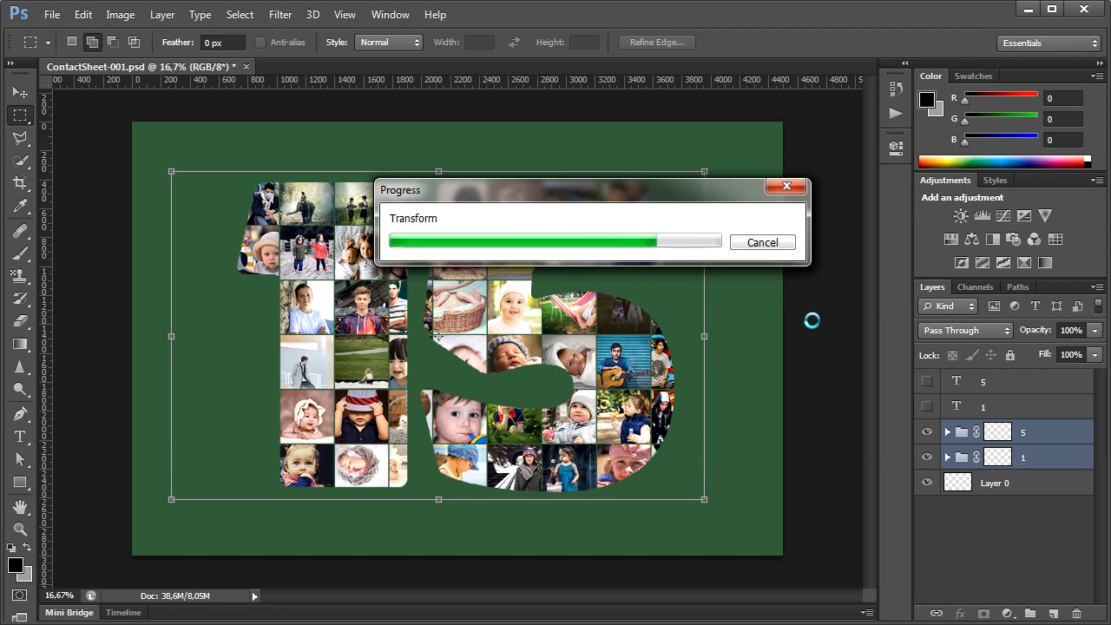